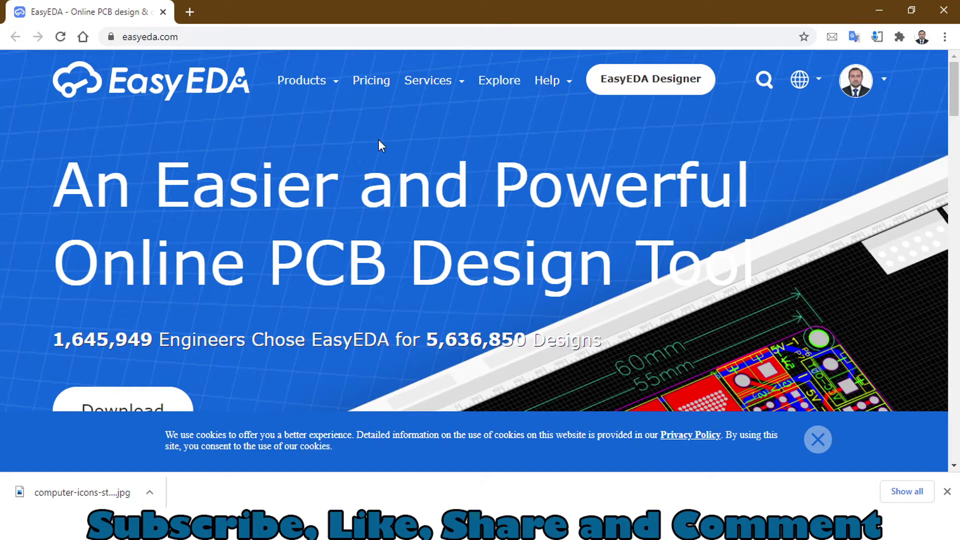
scroll(379, 140, down, 4)
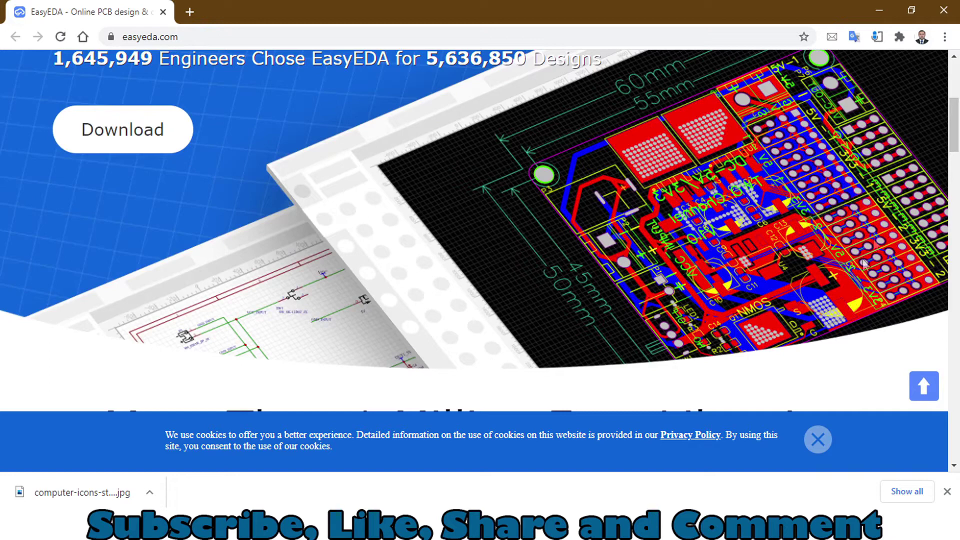
scroll(495, 192, up, 5)
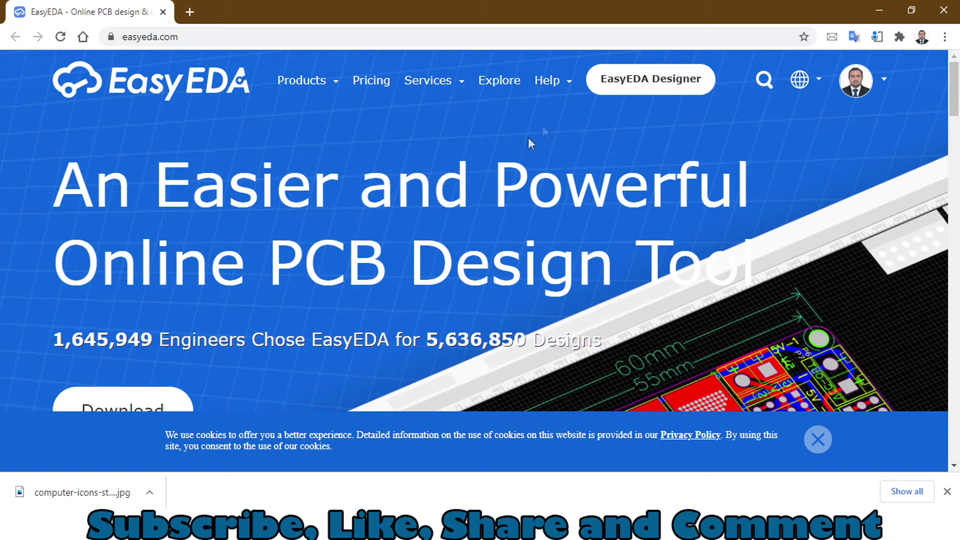
Step: Launch the designer and open the Simple Circuit project's 'Simple circuit sheet copy' schematic
click(678, 89)
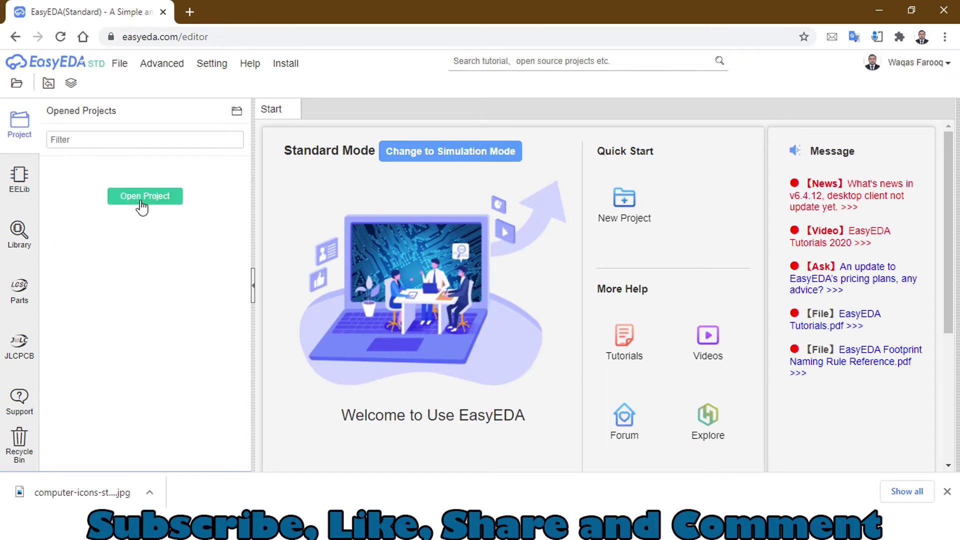
click(142, 200)
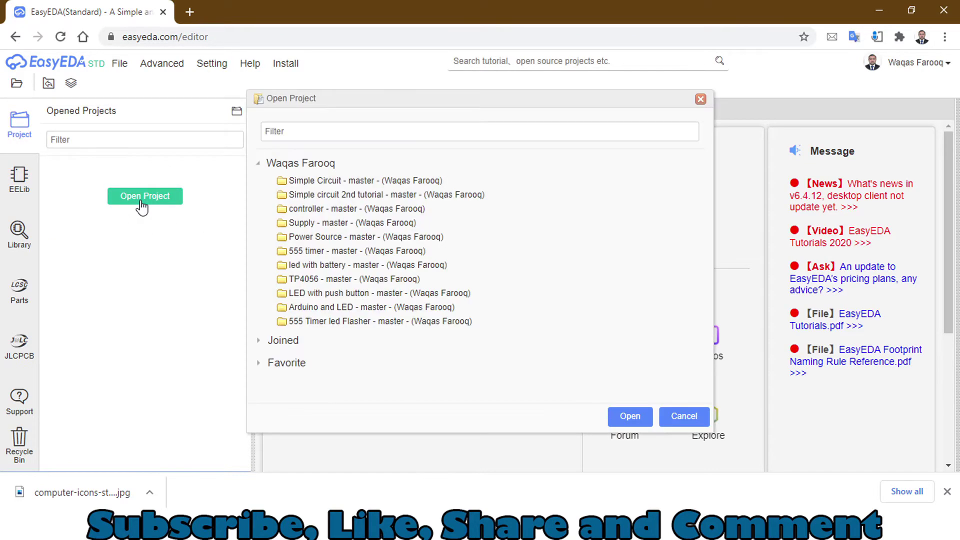
click(365, 183)
double_click(365, 182)
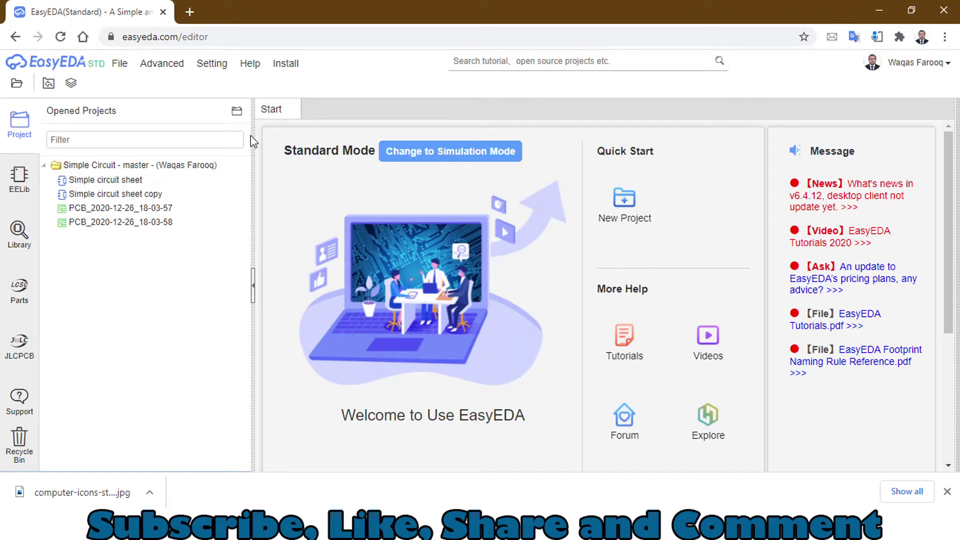
drag(256, 123, 183, 124)
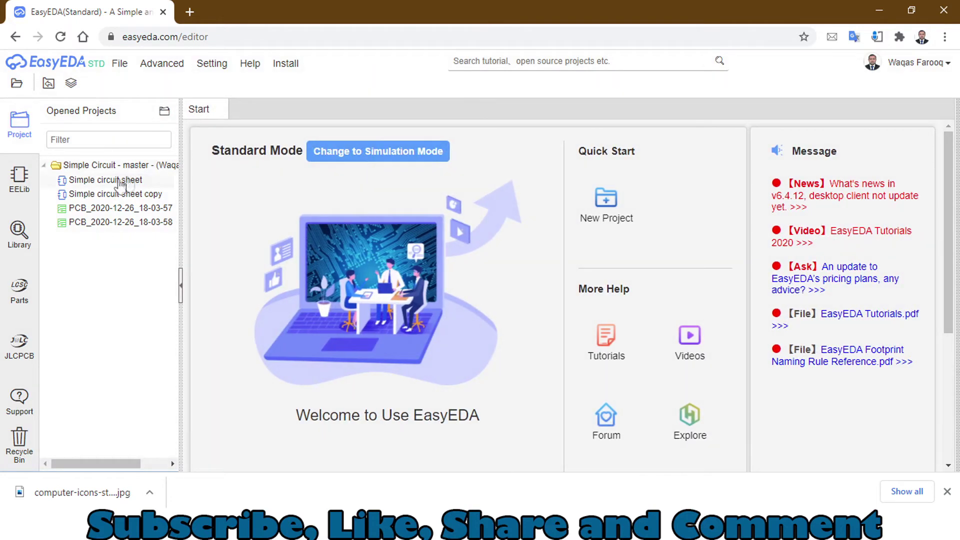
double_click(115, 194)
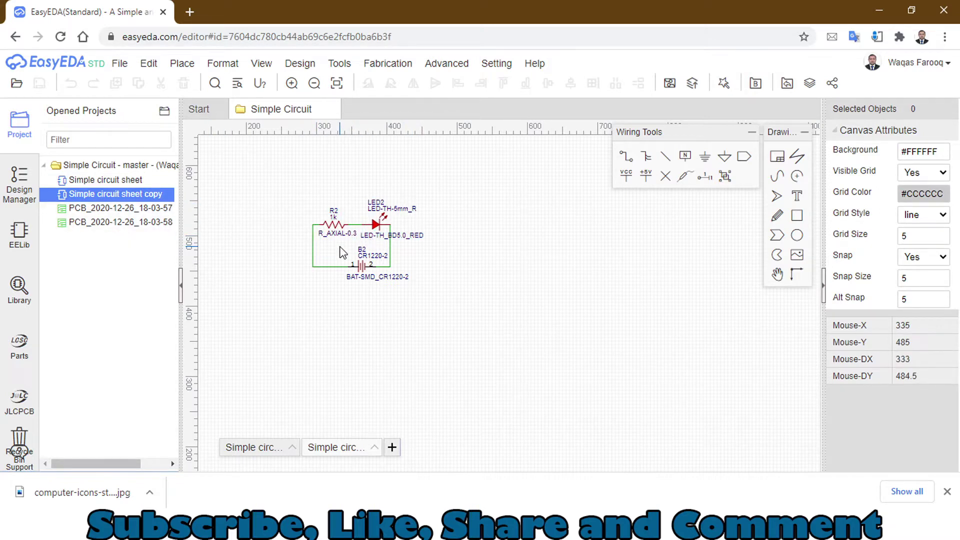
scroll(325, 253, up, 1)
scroll(324, 252, up, 1)
scroll(324, 253, up, 1)
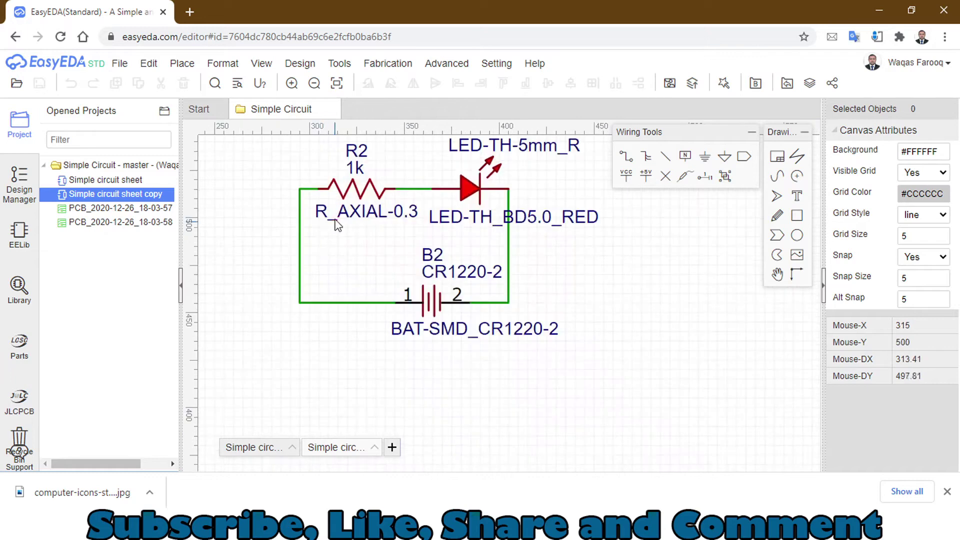
scroll(336, 219, up, 1)
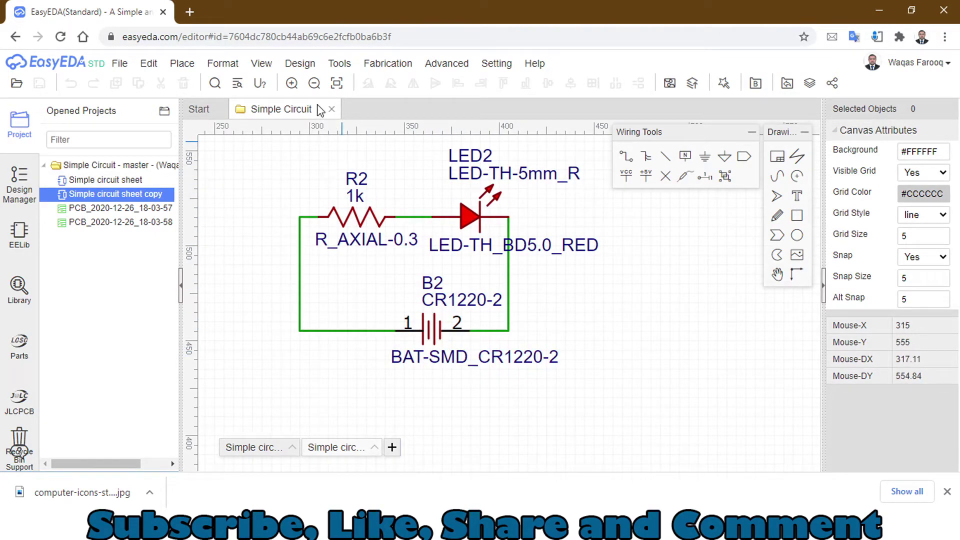
Step: Save the schematic with Ctrl+S and choose Convert to PCB from the Design menu
key(ctrl+s)
click(300, 63)
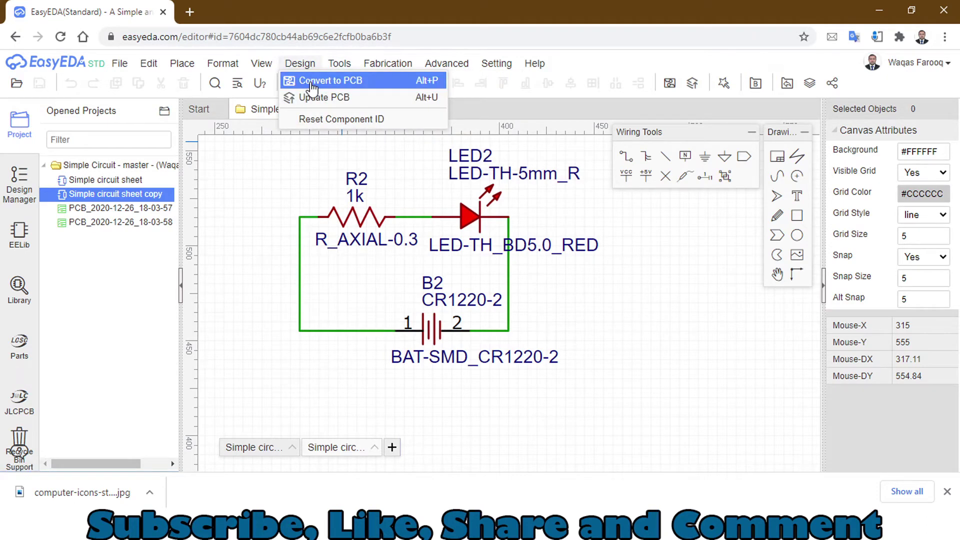
click(330, 81)
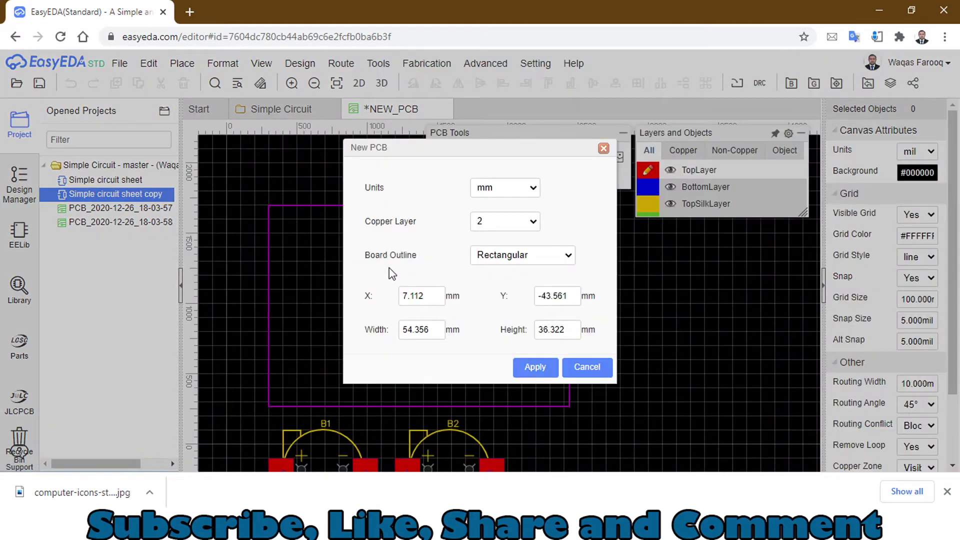
Step: Set the new PCB's board outline to Circular, change Y to 61.72, and apply
drag(431, 150, 660, 158)
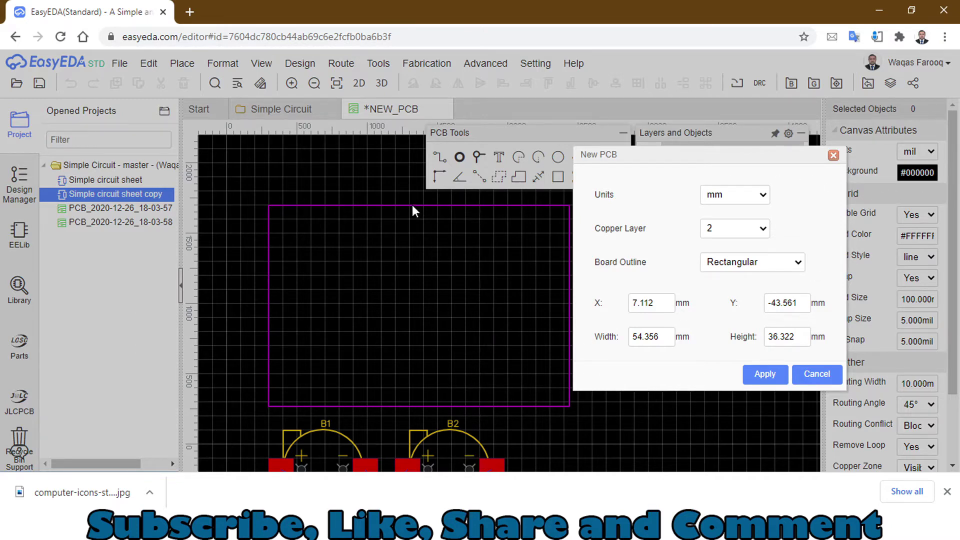
click(725, 262)
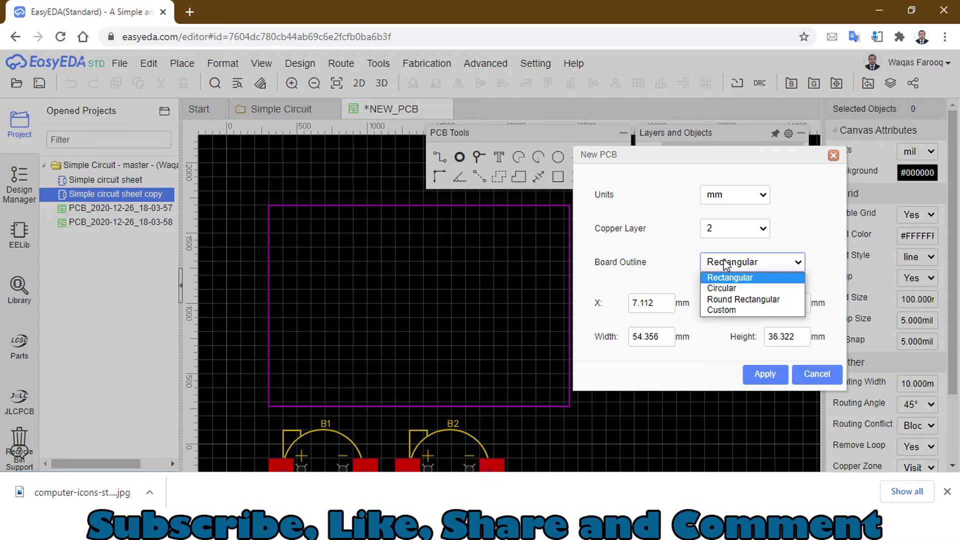
click(723, 288)
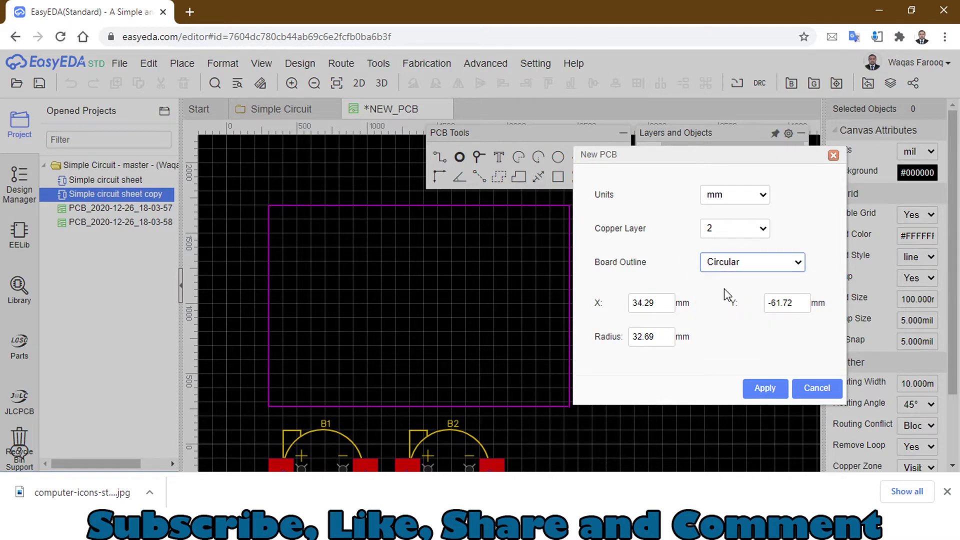
double_click(769, 303)
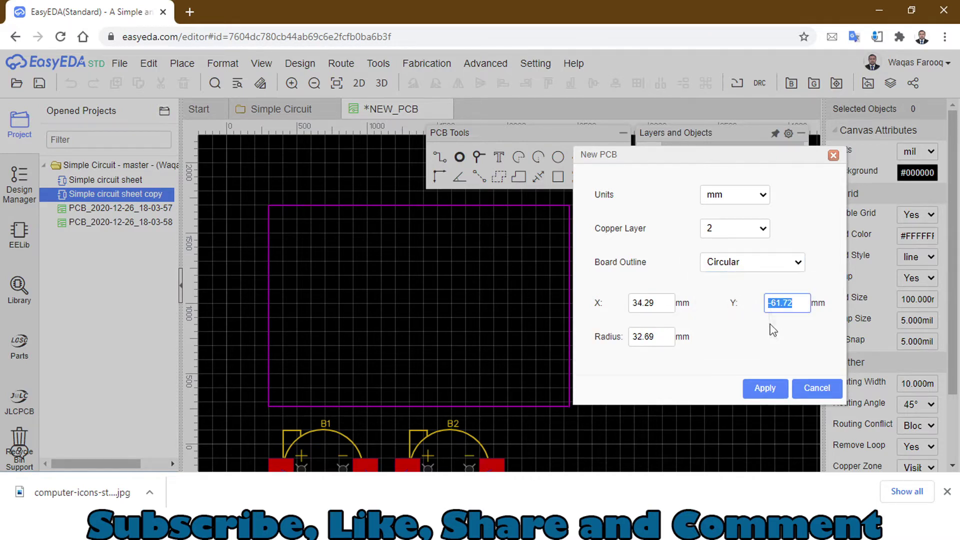
click(774, 302)
click(764, 388)
scroll(562, 343, down, 2)
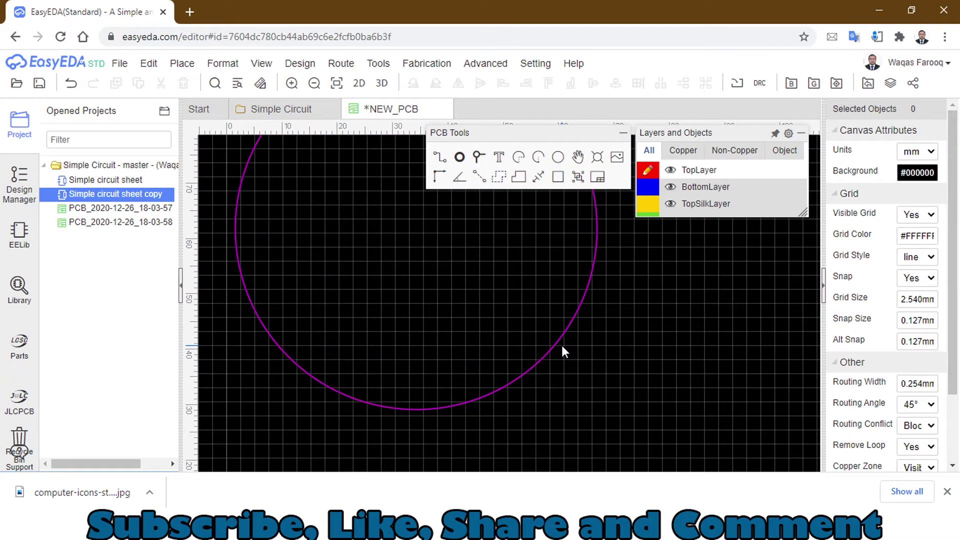
scroll(562, 342, down, 3)
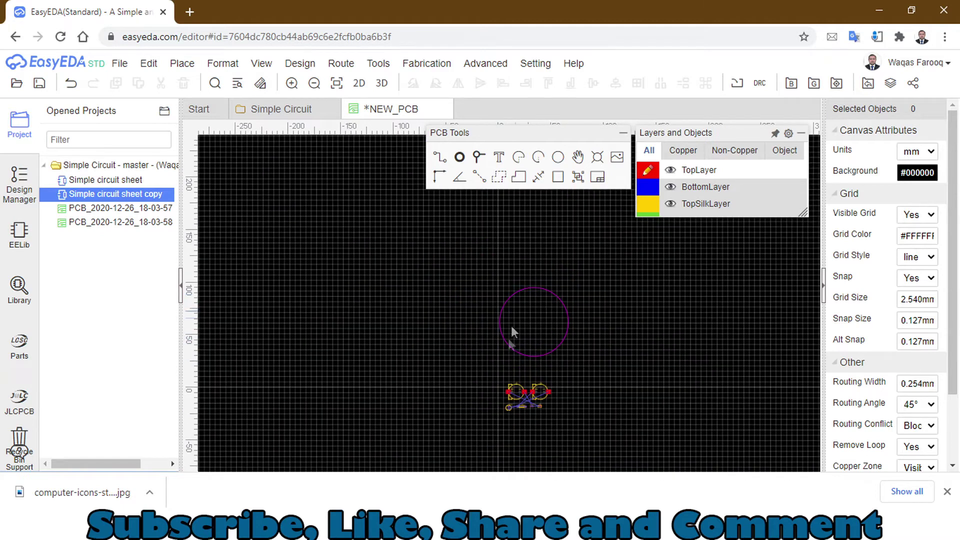
Step: Move the six parts B1, B2, LED1, LED2, R1, R2 up inside the circular outline
drag(574, 373, 492, 432)
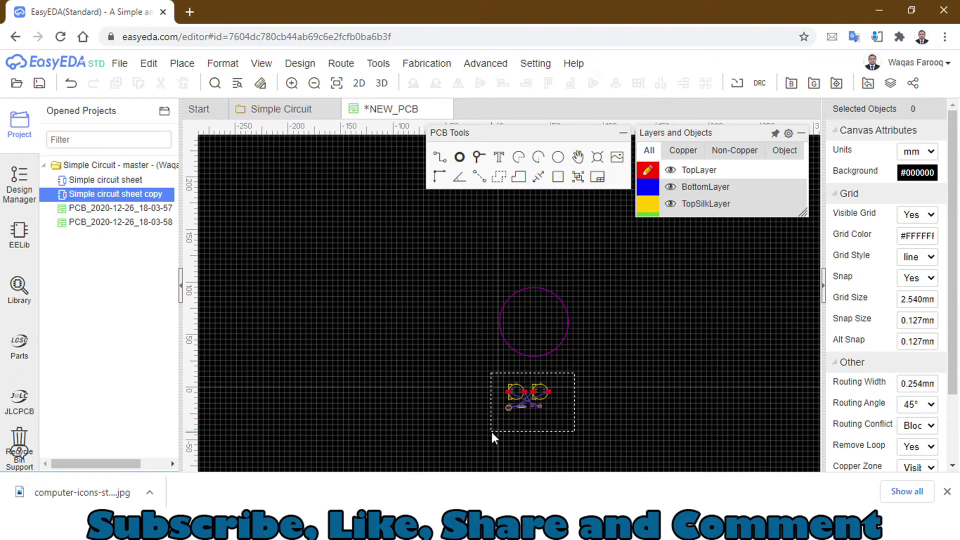
click(522, 403)
drag(524, 405, 526, 344)
mouse_move(564, 386)
mouse_down()
mouse_move(511, 429)
mouse_move(496, 426)
mouse_up()
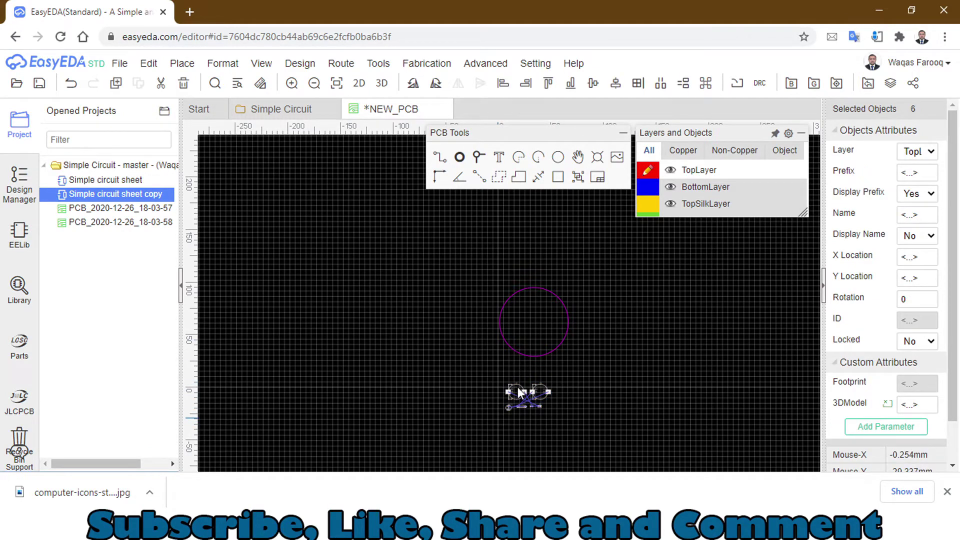
drag(521, 393, 524, 316)
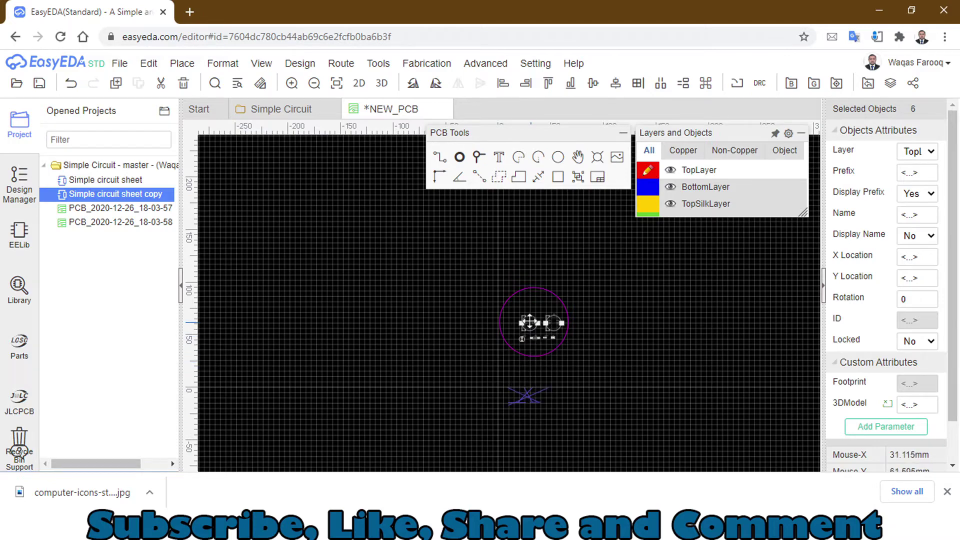
scroll(522, 326, up, 5)
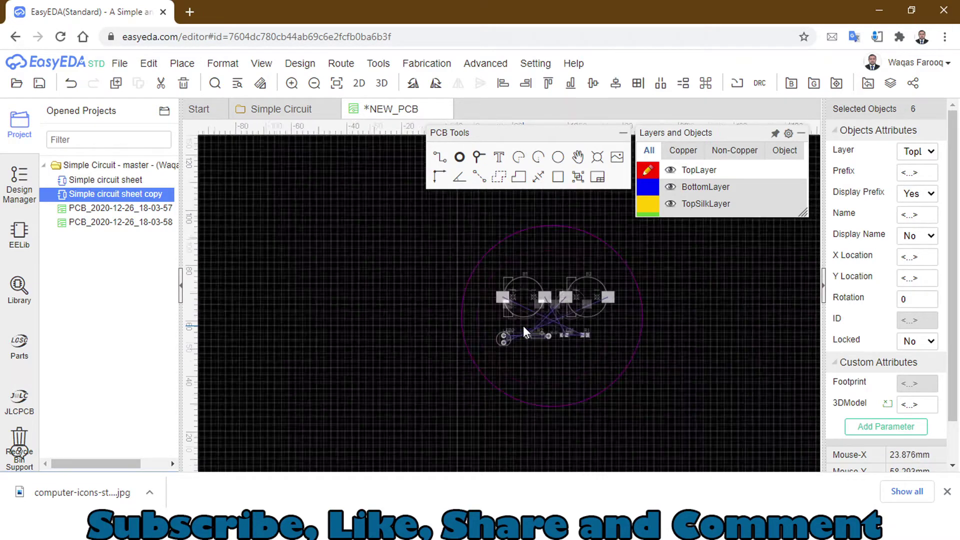
scroll(681, 291, up, 2)
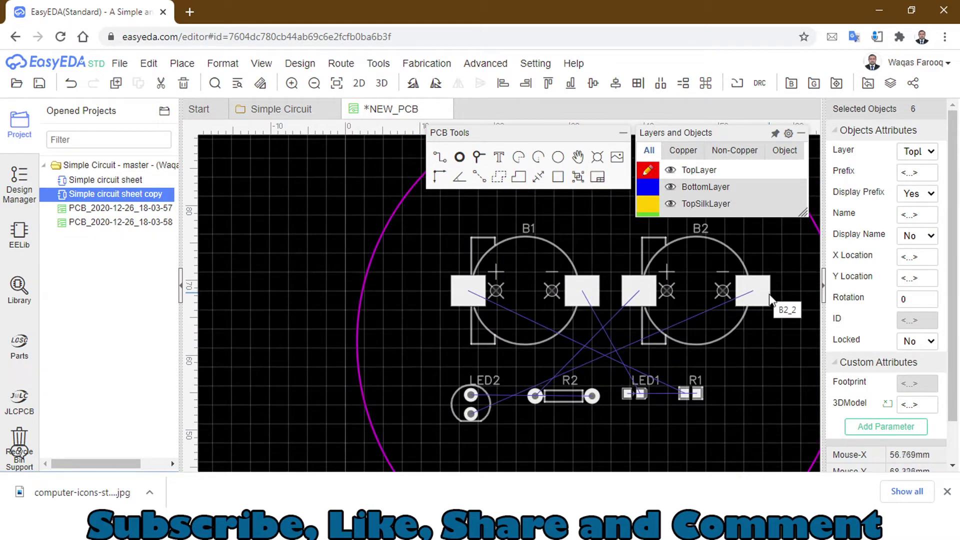
scroll(769, 301, down, 1)
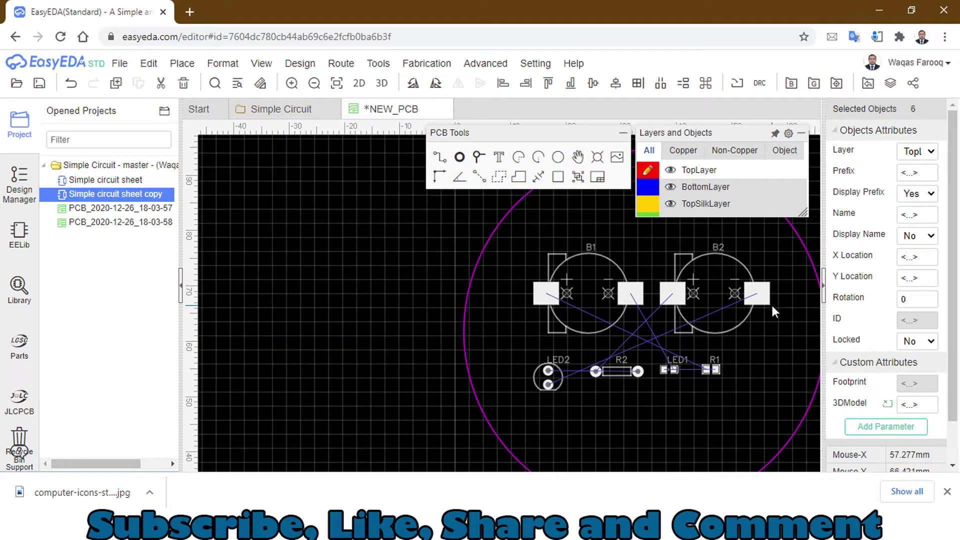
scroll(771, 304, down, 2)
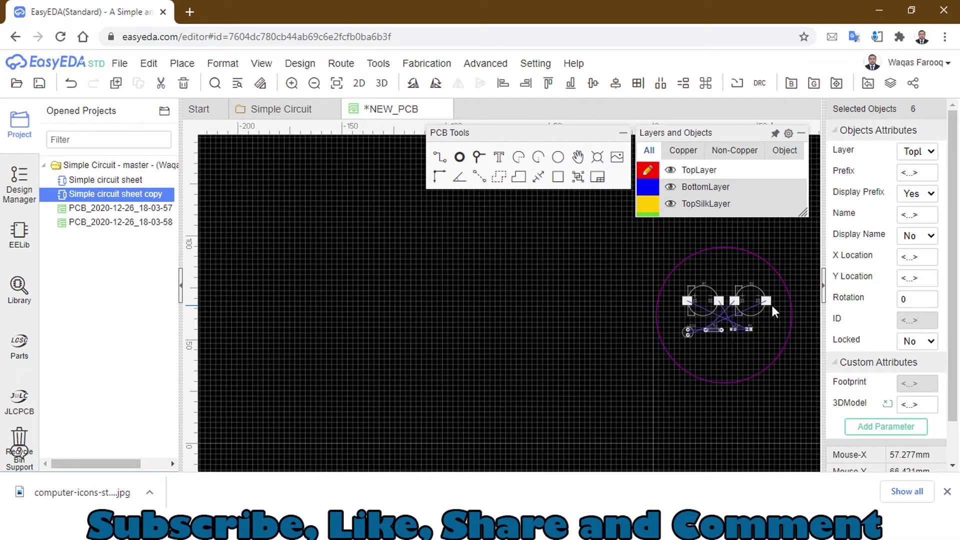
scroll(772, 305, up, 3)
scroll(771, 306, down, 1)
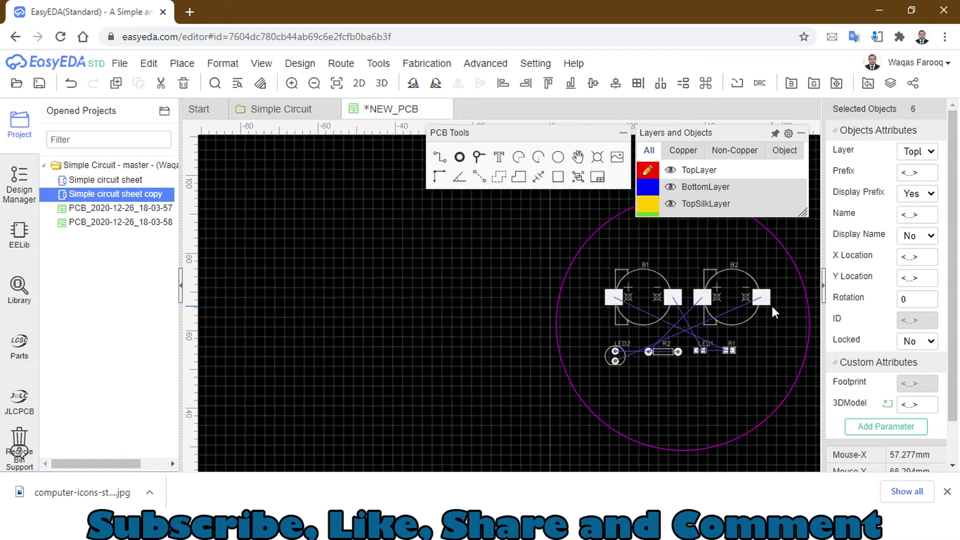
scroll(772, 306, down, 2)
scroll(783, 305, up, 2)
scroll(783, 304, up, 1)
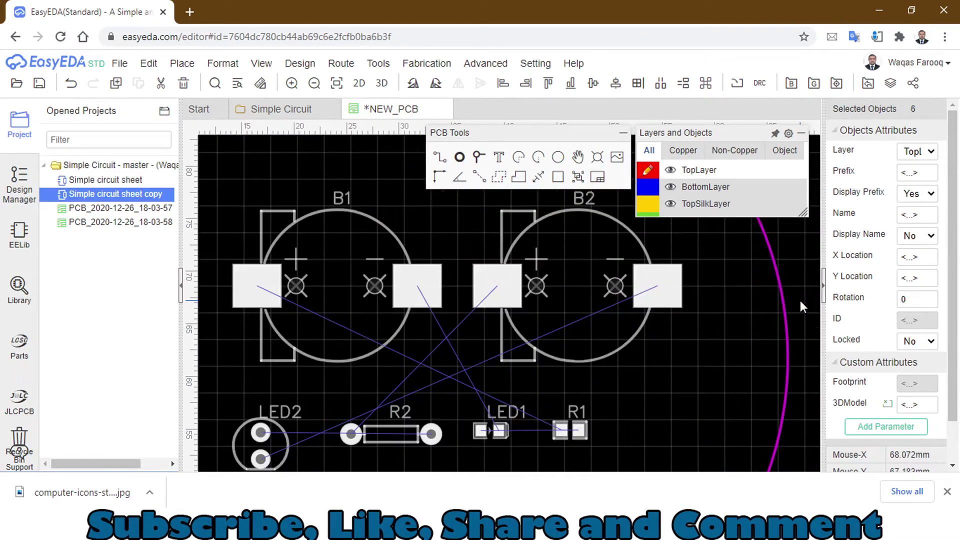
scroll(801, 301, down, 1)
scroll(801, 301, up, 2)
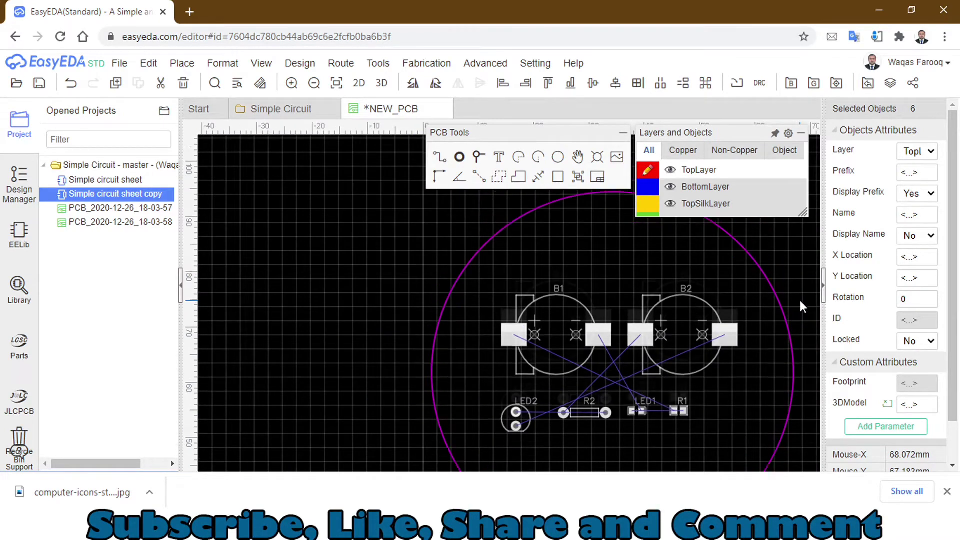
scroll(801, 301, down, 4)
scroll(800, 302, up, 3)
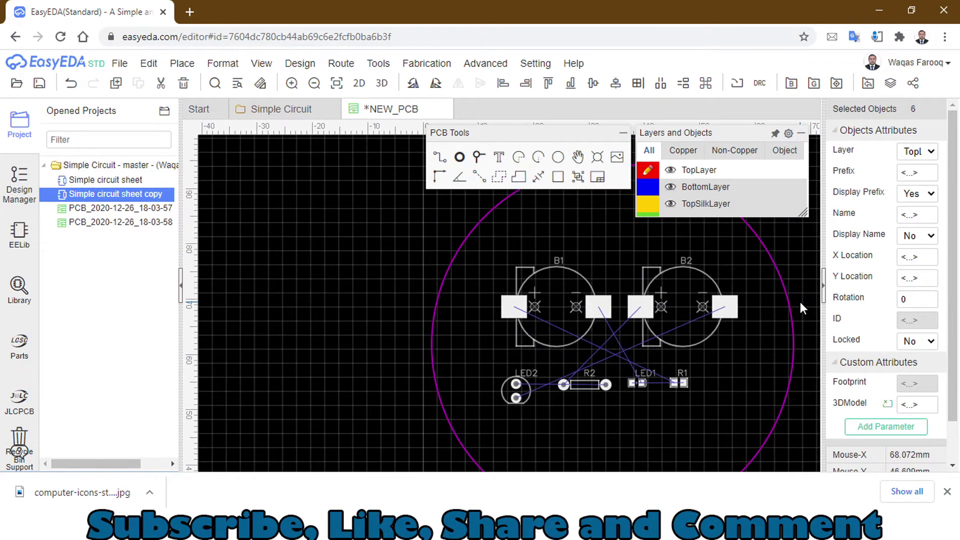
key(Up)
key(Up)
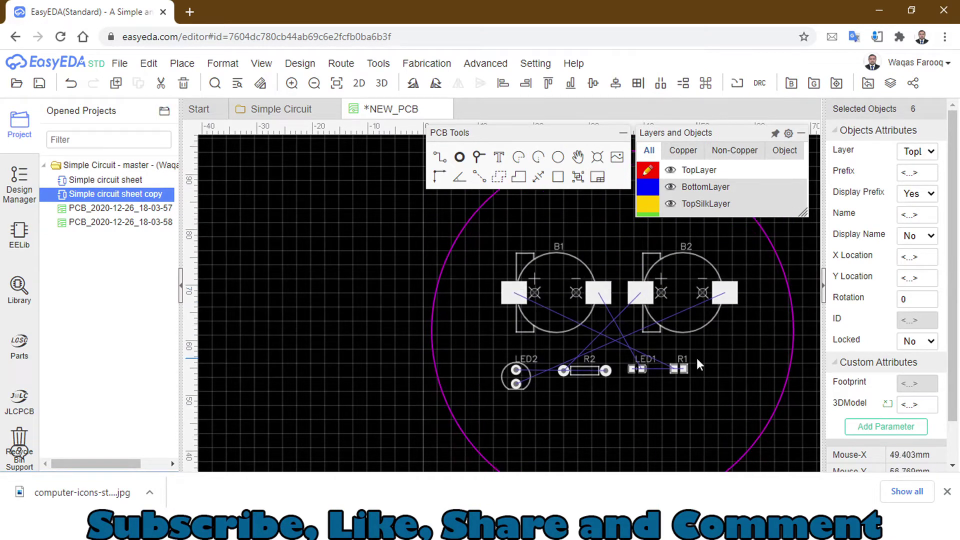
Step: Drag R1 and LED1 beneath B1, and R2 and LED2 beneath B2
click(719, 381)
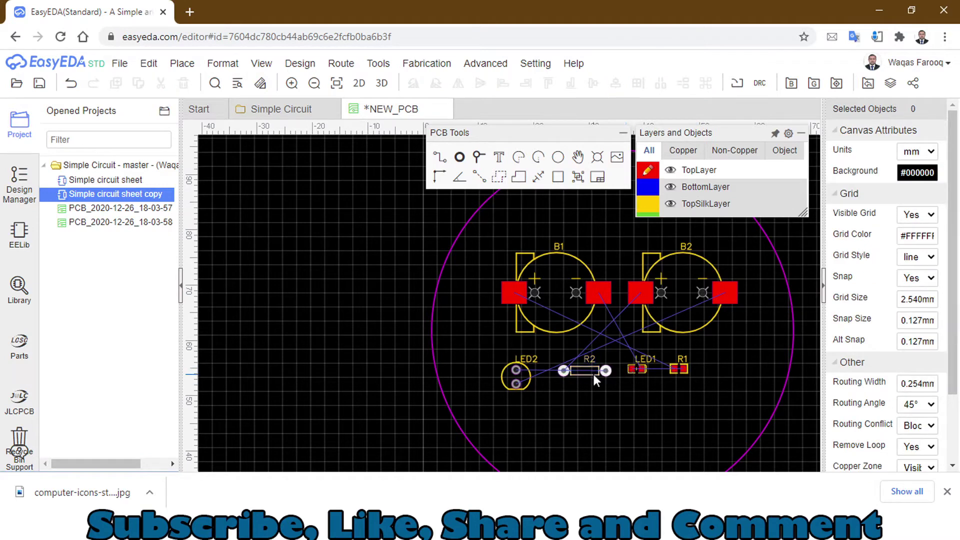
drag(589, 374, 726, 372)
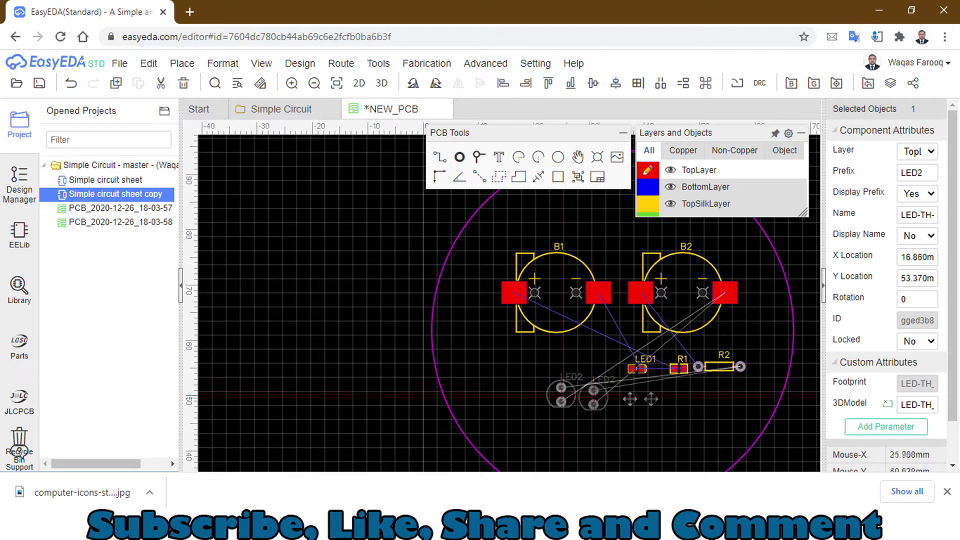
drag(516, 375, 699, 396)
drag(638, 369, 609, 377)
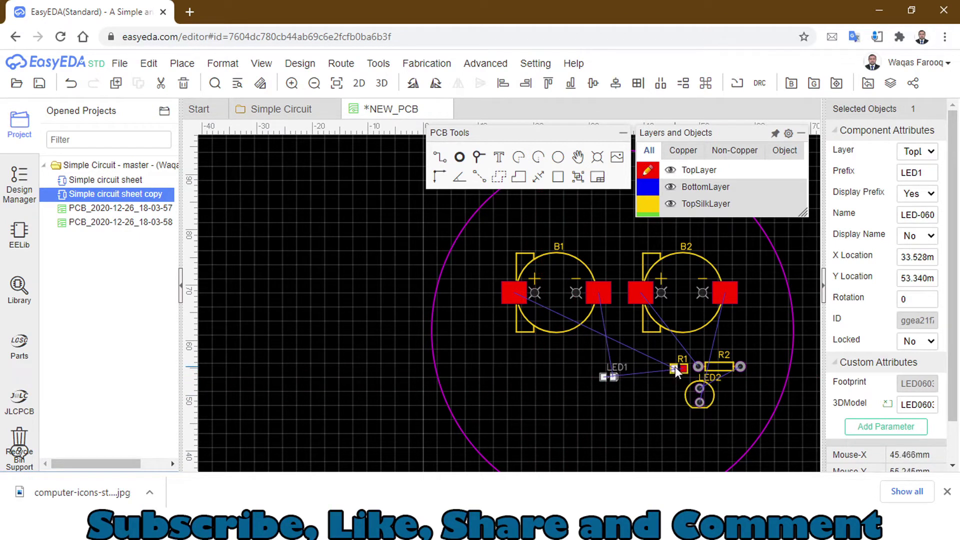
drag(677, 370, 519, 377)
drag(604, 377, 592, 380)
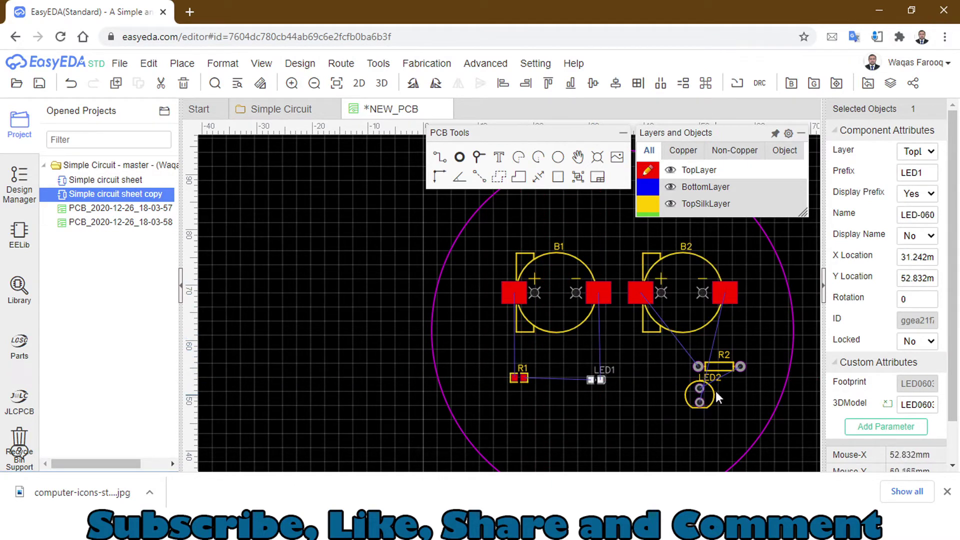
mouse_move(703, 397)
mouse_down()
mouse_move(734, 341)
mouse_move(668, 362)
mouse_up()
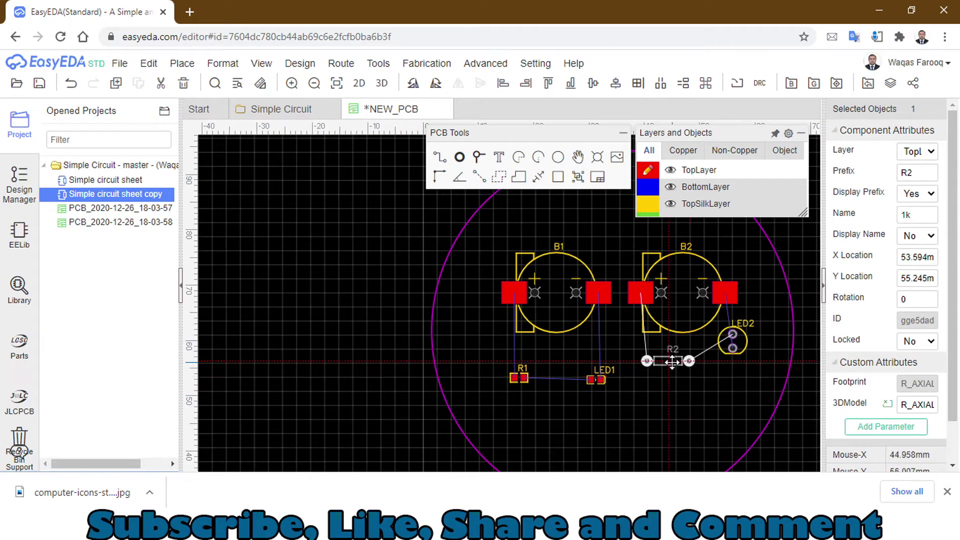
Step: Rotate LED2 180° and line up LED2, LED1 and R1 in one row
click(727, 351)
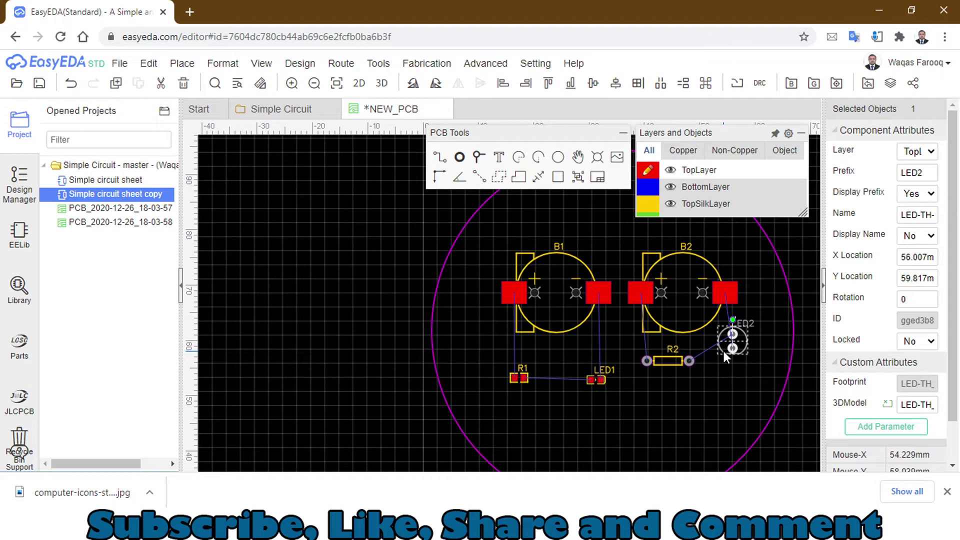
key(space)
key(space)
mouse_move(730, 344)
mouse_down()
mouse_move(720, 366)
mouse_move(728, 358)
mouse_move(684, 364)
mouse_move(722, 361)
mouse_up()
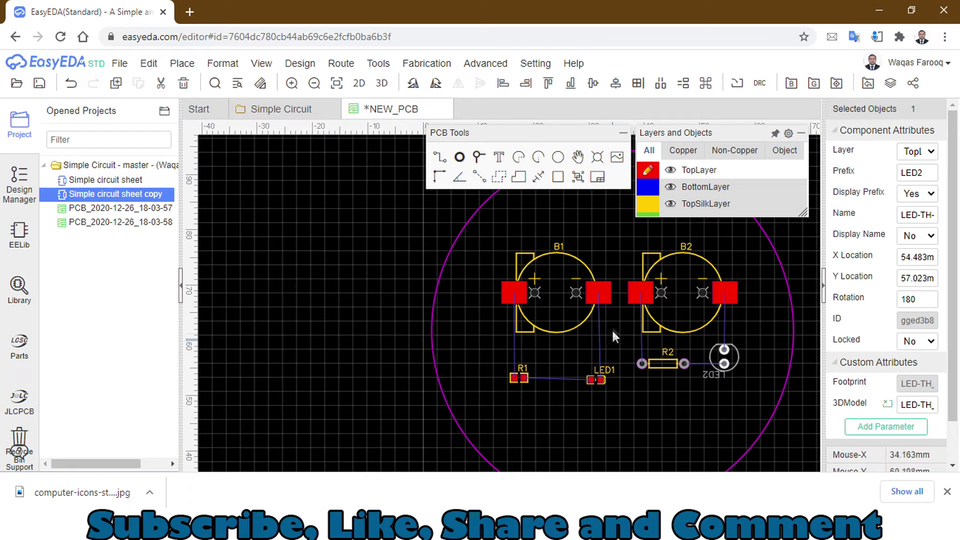
drag(598, 380, 598, 365)
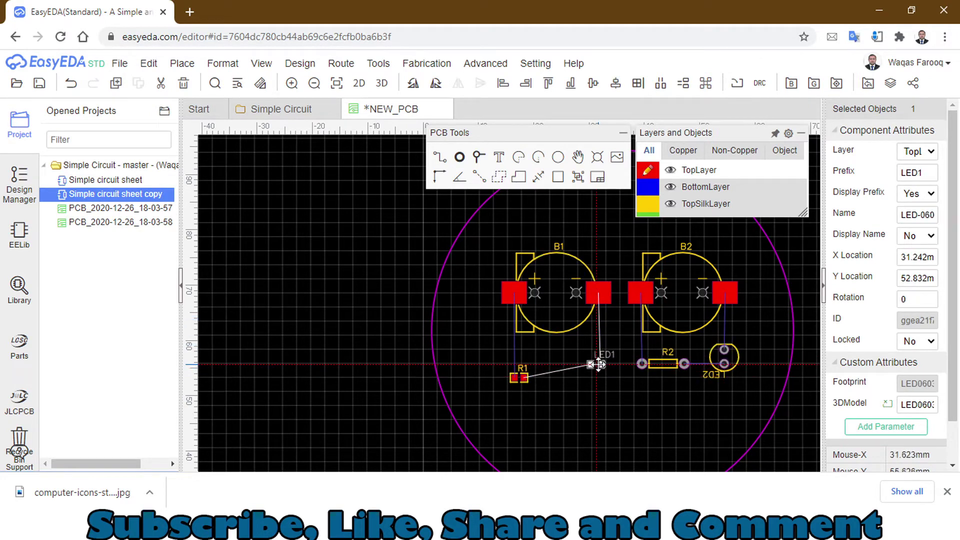
click(520, 377)
drag(519, 377, 519, 365)
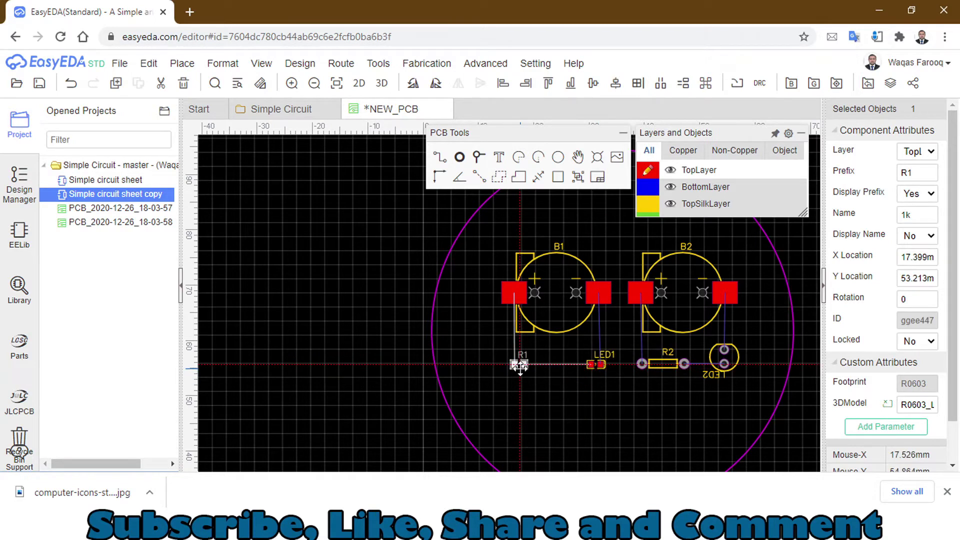
Step: Route a track loop from B1's left pad through R1 and LED1 to B1's right pad
click(439, 158)
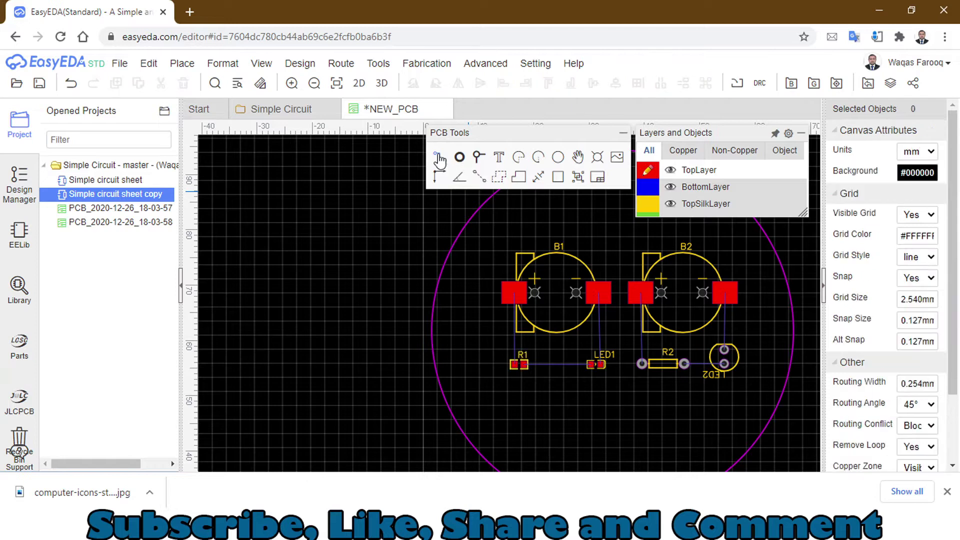
click(514, 293)
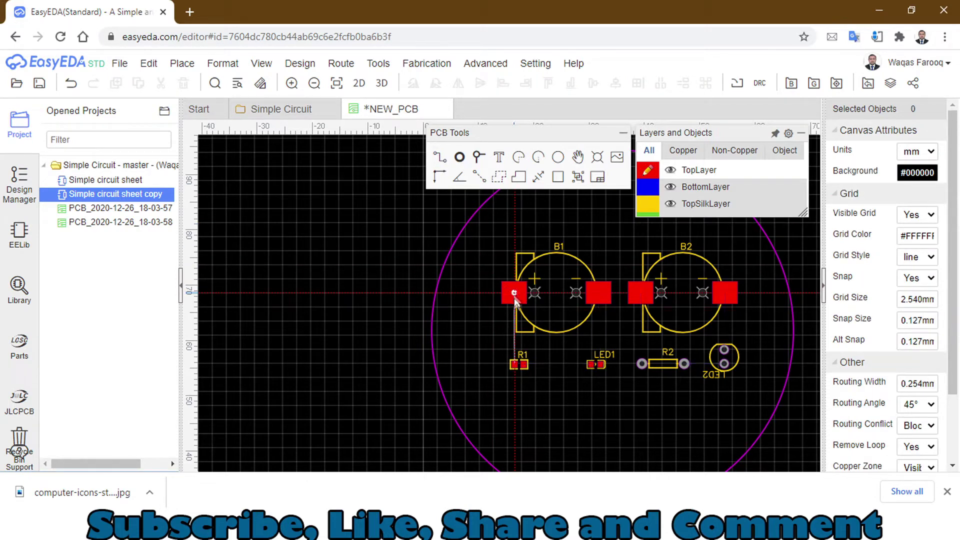
click(511, 365)
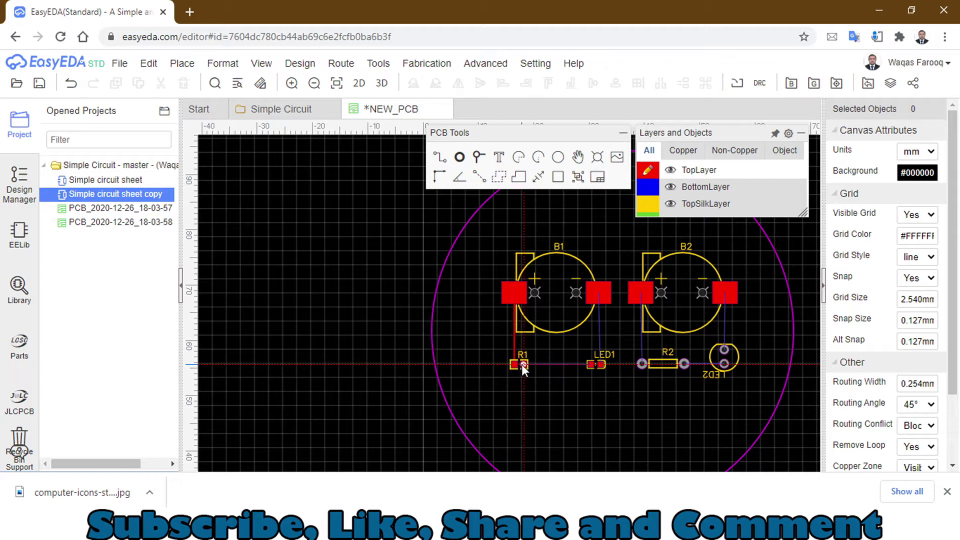
click(521, 364)
click(591, 364)
click(605, 294)
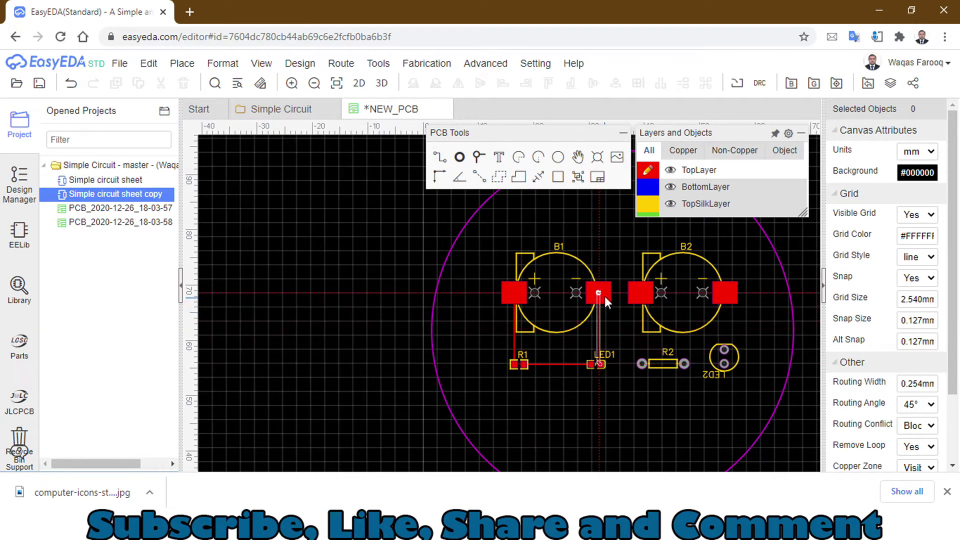
click(604, 294)
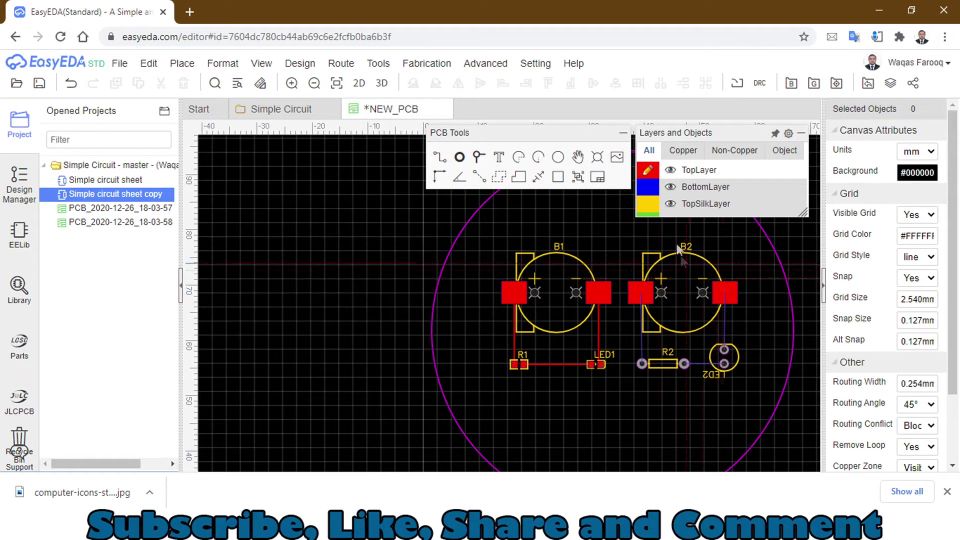
Step: Route tracks from B2's pads to R2 and LED2, then end routing
click(641, 292)
click(642, 365)
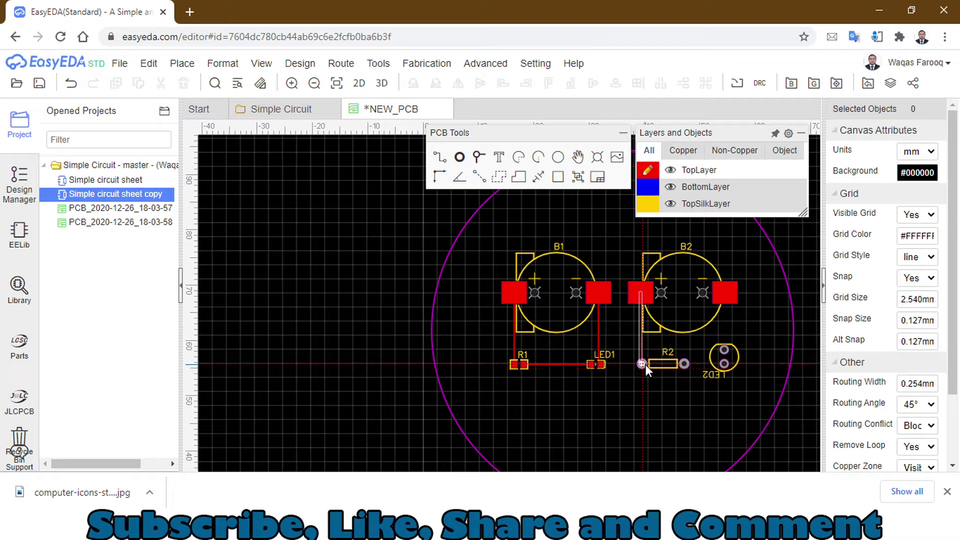
click(727, 295)
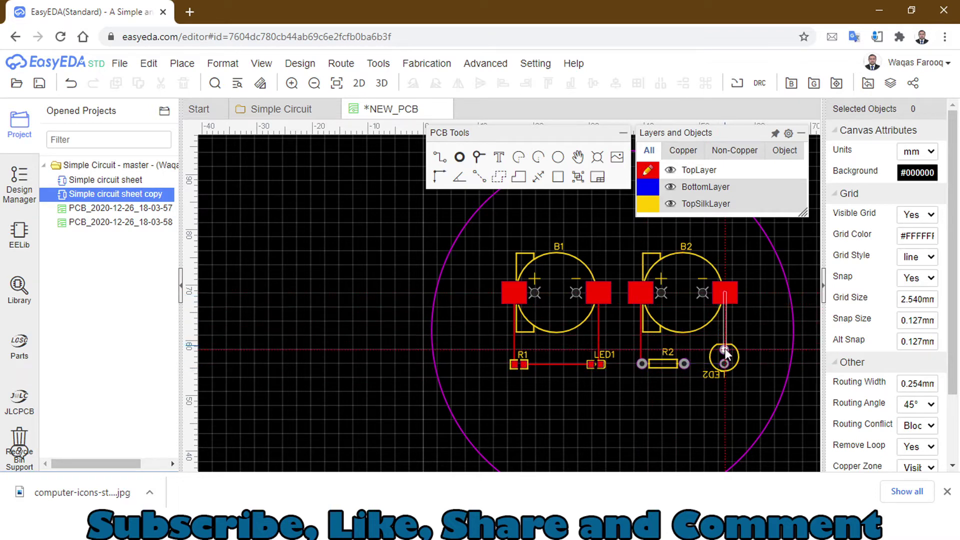
click(725, 364)
right_click(687, 363)
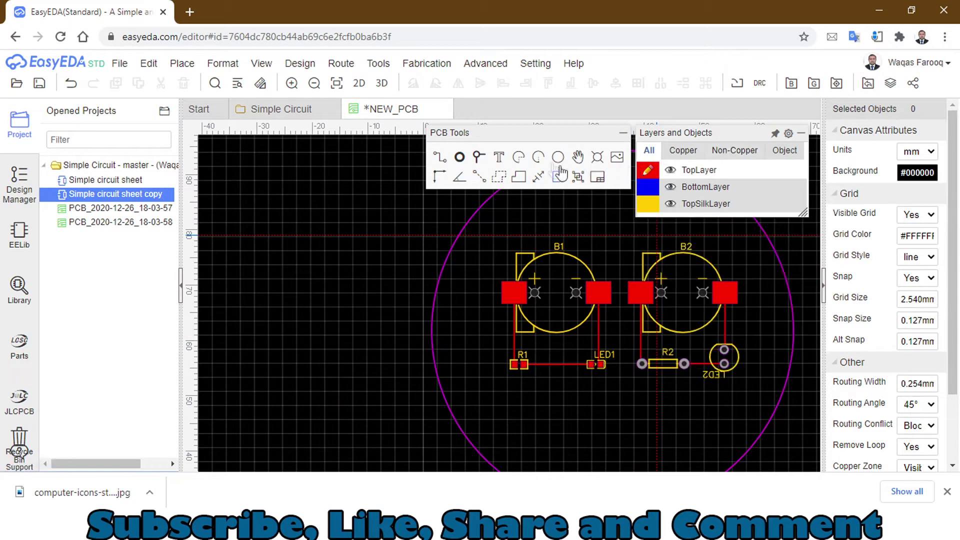
mouse_move(663, 212)
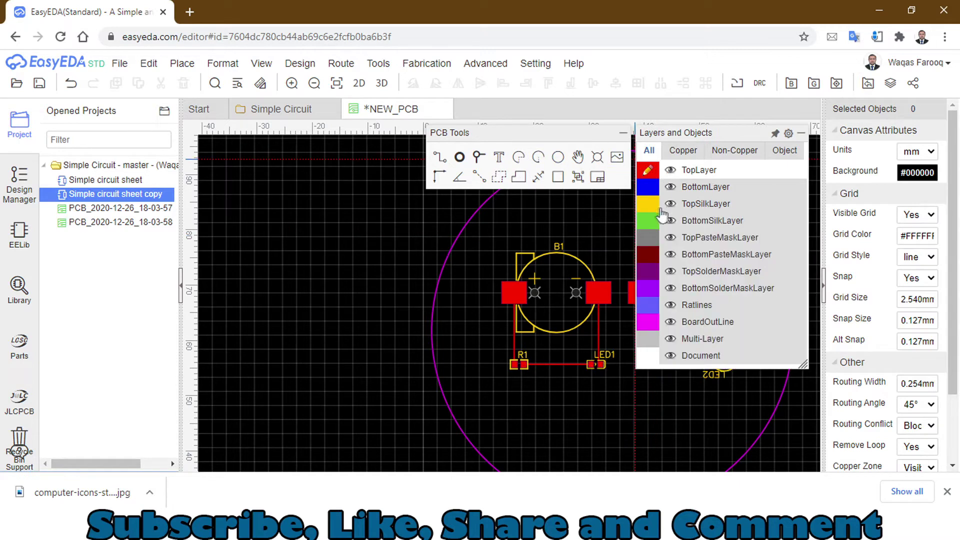
Step: Place a 'Custom PCB Design' label on TopSilkLayer, positioned below the components
click(657, 214)
scroll(572, 378, down, 1)
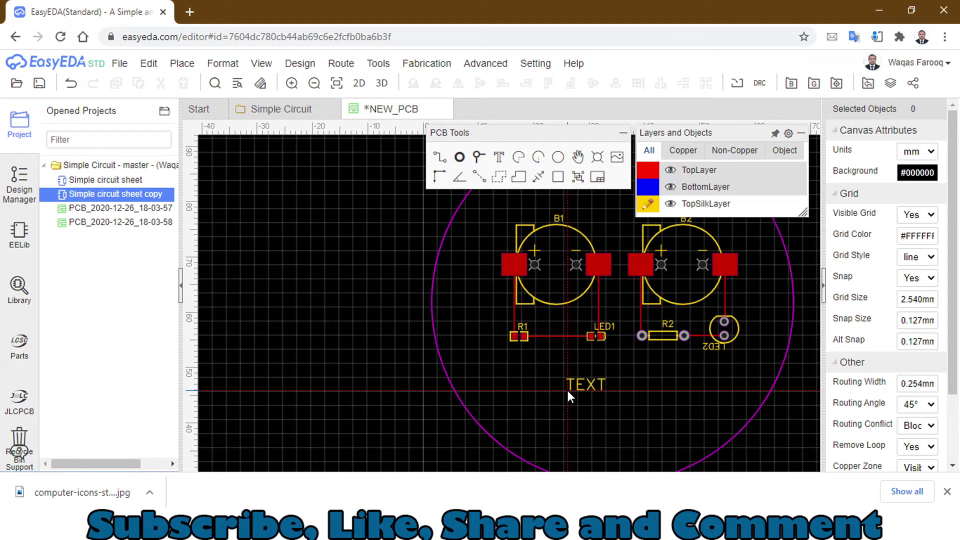
click(566, 388)
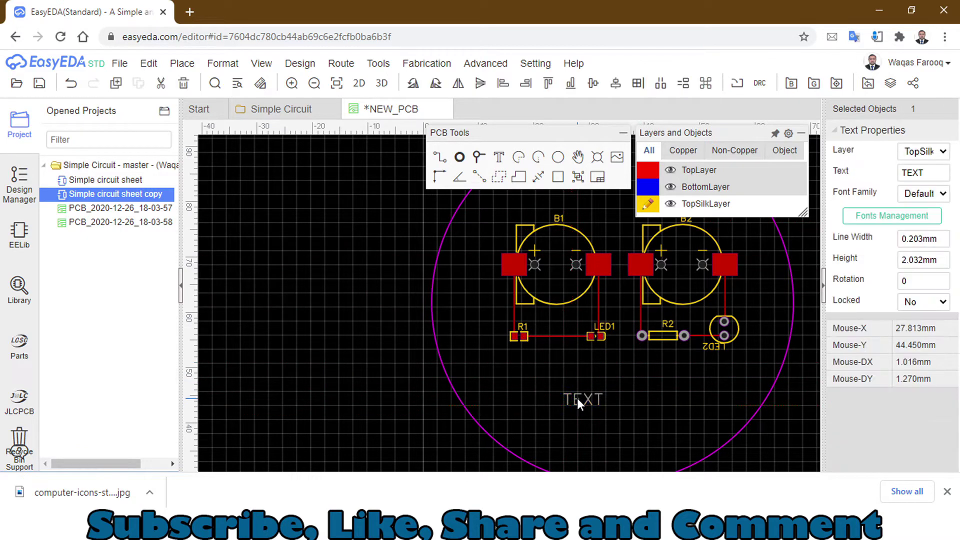
double_click(929, 172)
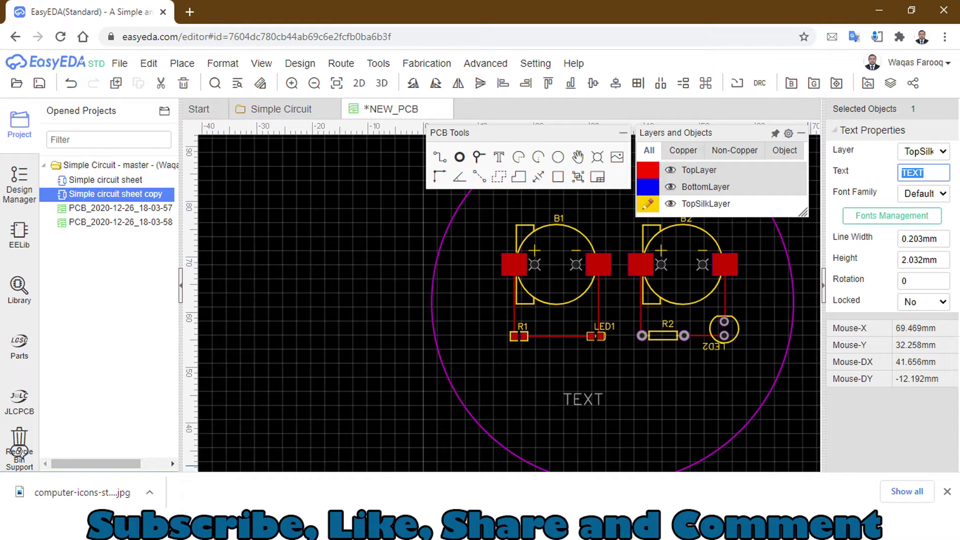
text(Si)
text(B )
text(Desing)
key(BackSpace)
key(BackSpace)
key(BackSpace)
text(ign)
key(Return)
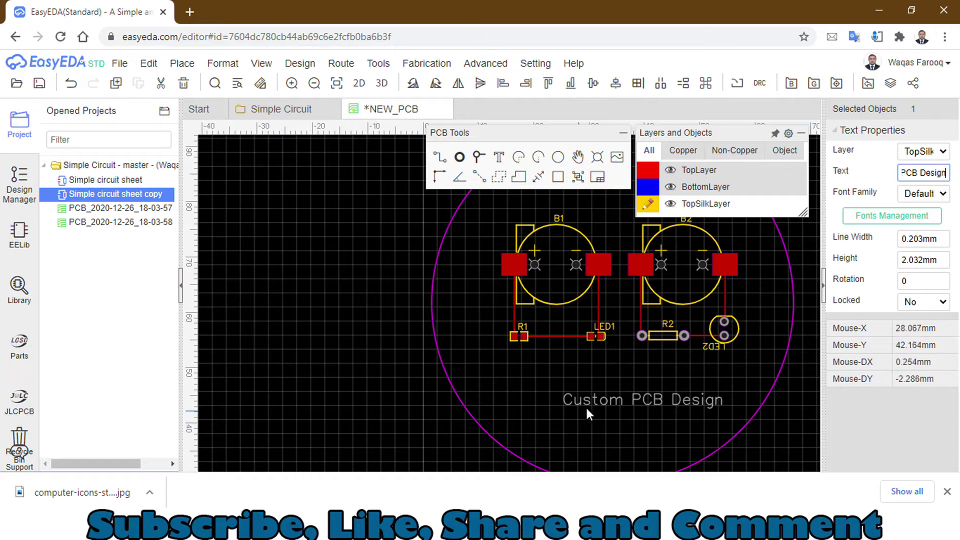
drag(636, 405, 610, 387)
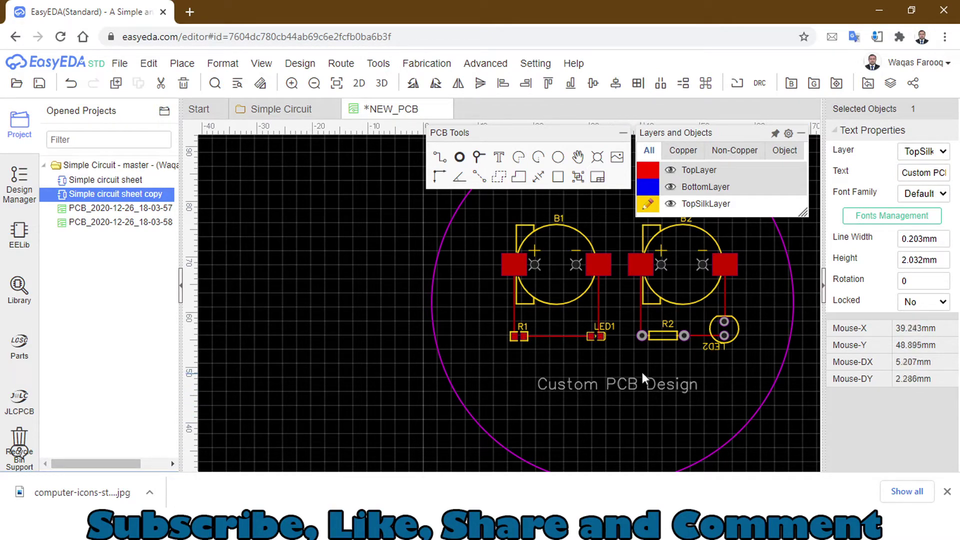
scroll(621, 385, up, 1)
scroll(622, 384, down, 1)
Step: Save the PCB, render its 3D view and orbit it, then return to the layout
key(ctrl+s)
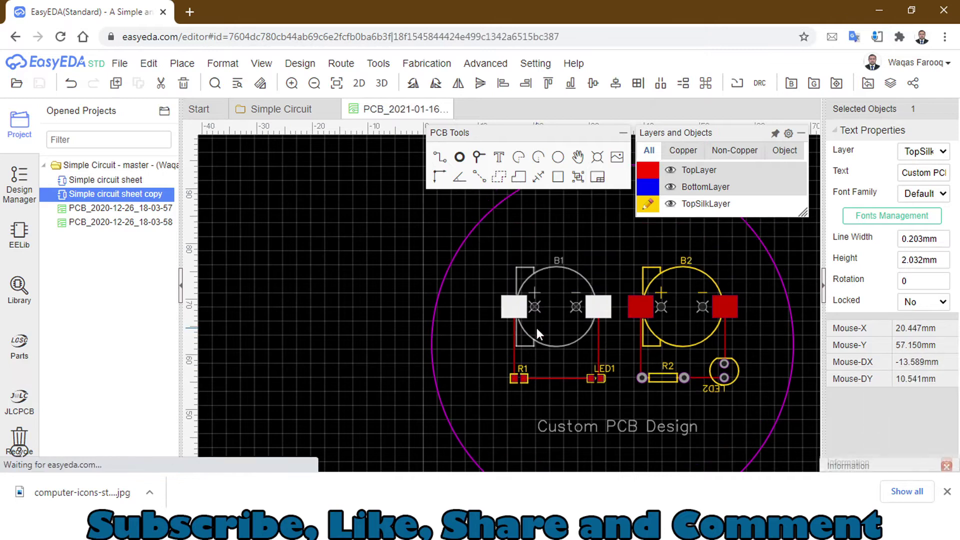
click(384, 85)
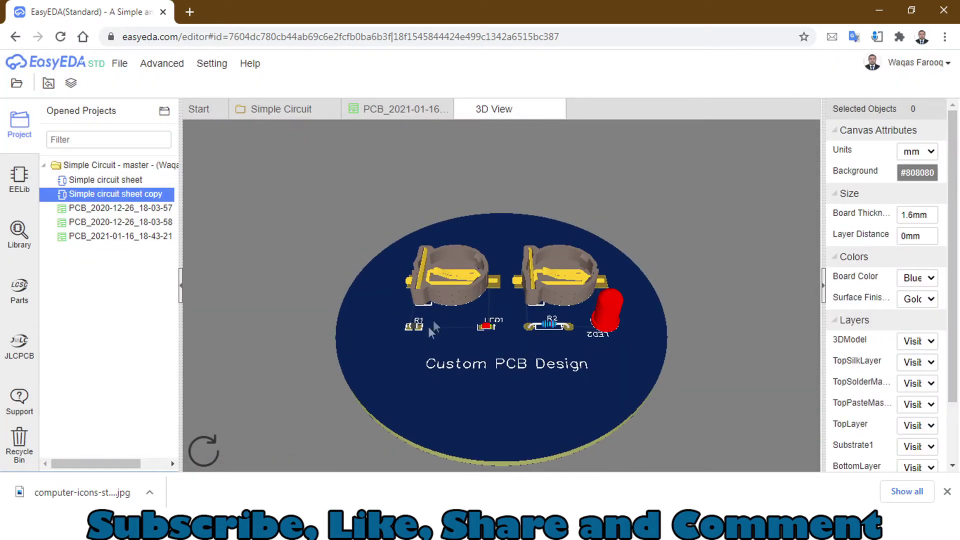
drag(429, 326, 423, 423)
scroll(521, 336, up, 2)
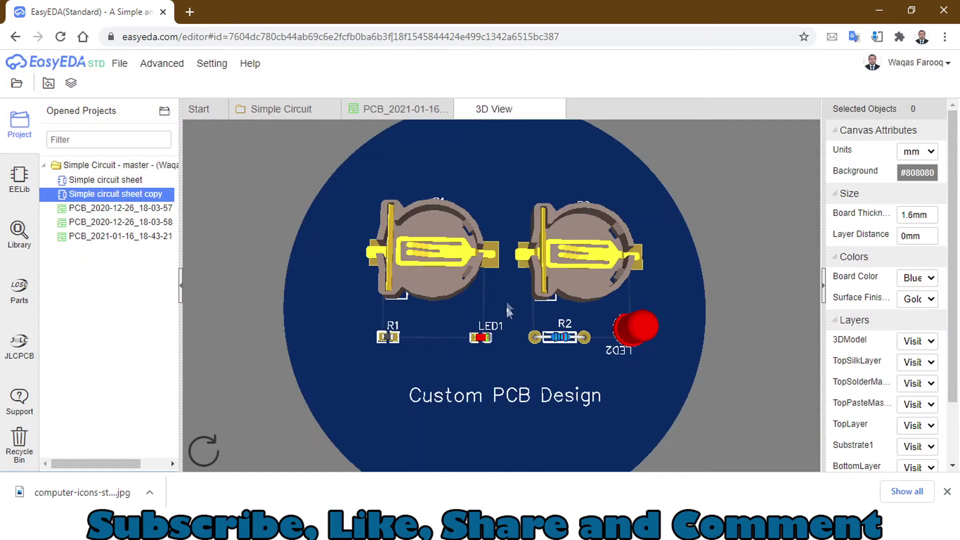
drag(506, 307, 430, 235)
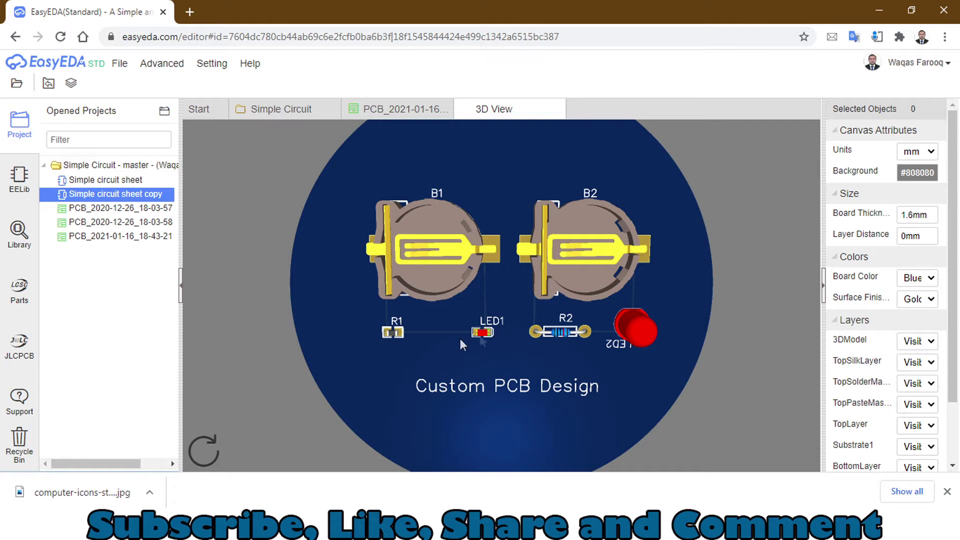
drag(398, 372, 416, 305)
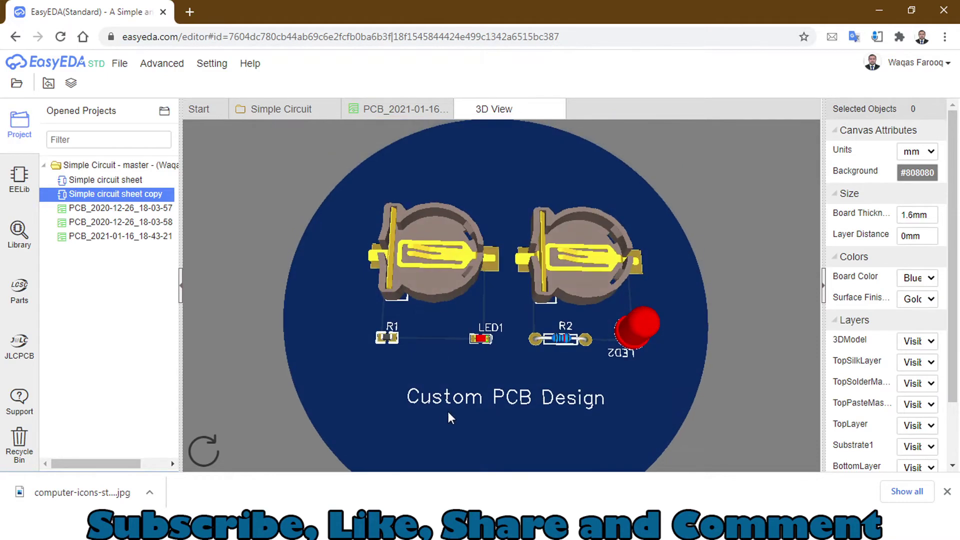
mouse_move(587, 401)
mouse_down()
mouse_move(560, 234)
mouse_move(651, 240)
mouse_move(559, 144)
mouse_move(668, 149)
mouse_move(468, 260)
mouse_move(587, 117)
mouse_move(568, 217)
mouse_move(612, 156)
mouse_move(455, 120)
mouse_up()
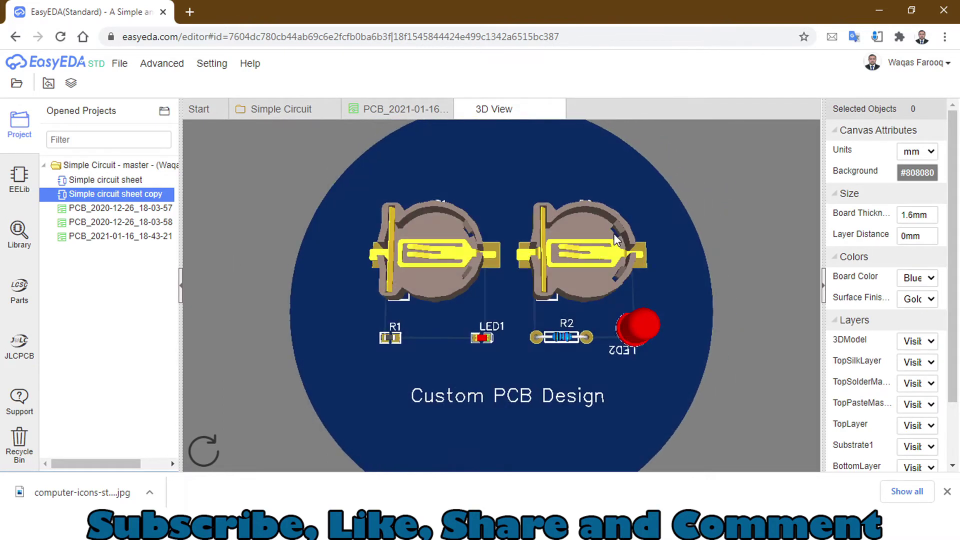
click(405, 109)
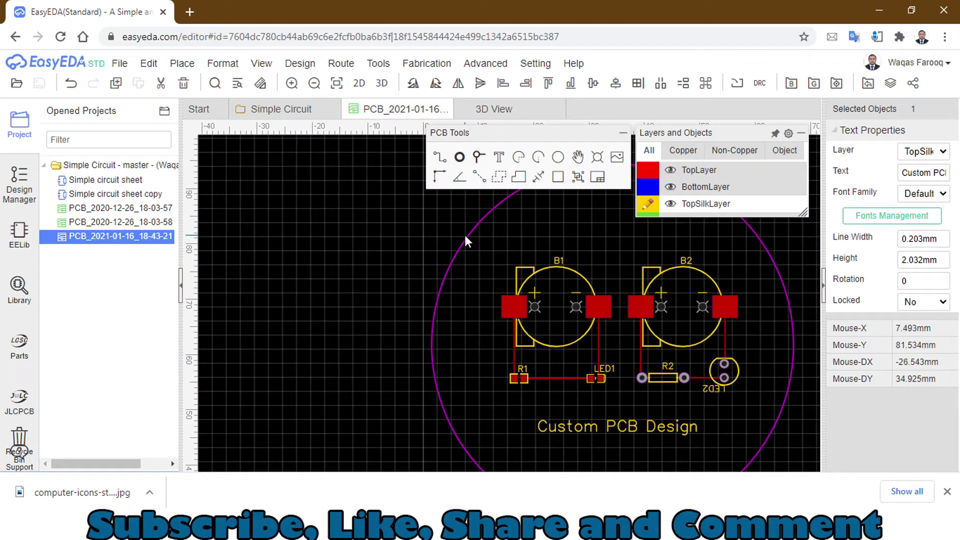
mouse_move(675, 133)
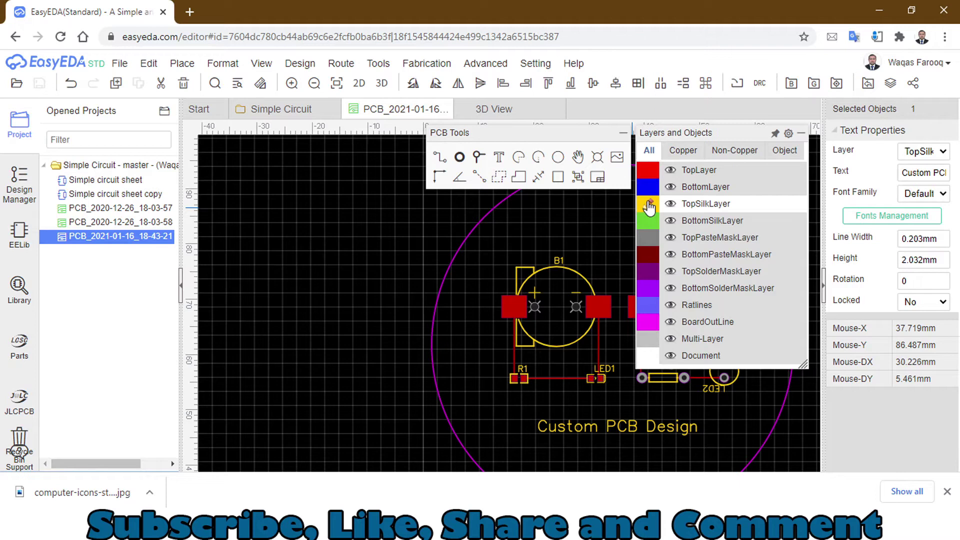
Step: Make TopLayer active and delete the magenta circular board outline
click(649, 170)
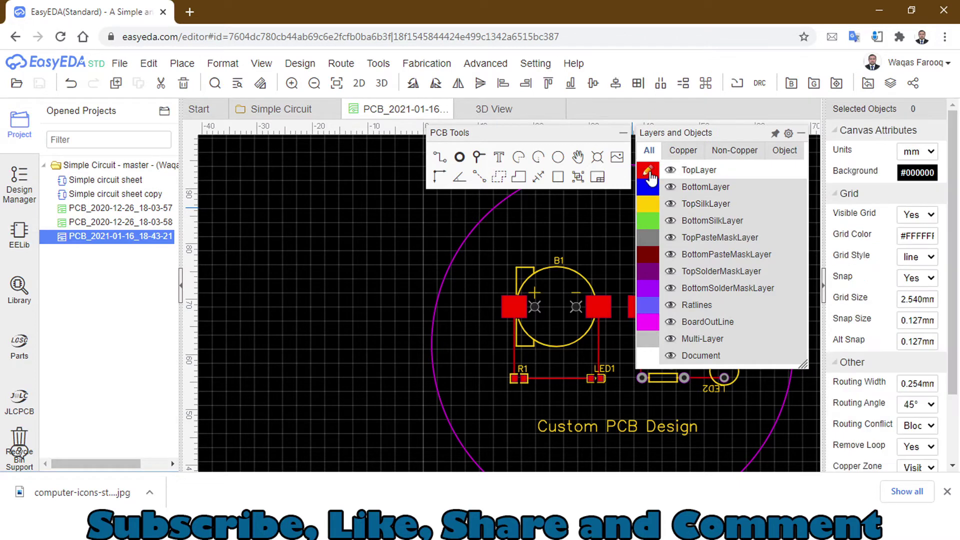
click(491, 209)
key(Delete)
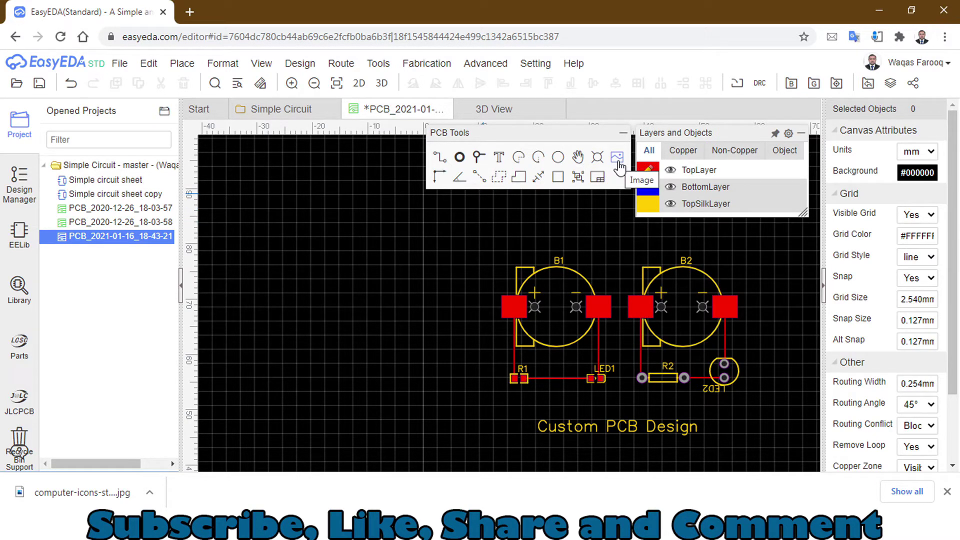
Step: Choose the star PNG from Desktop in the Image tool and try inserting it
click(618, 159)
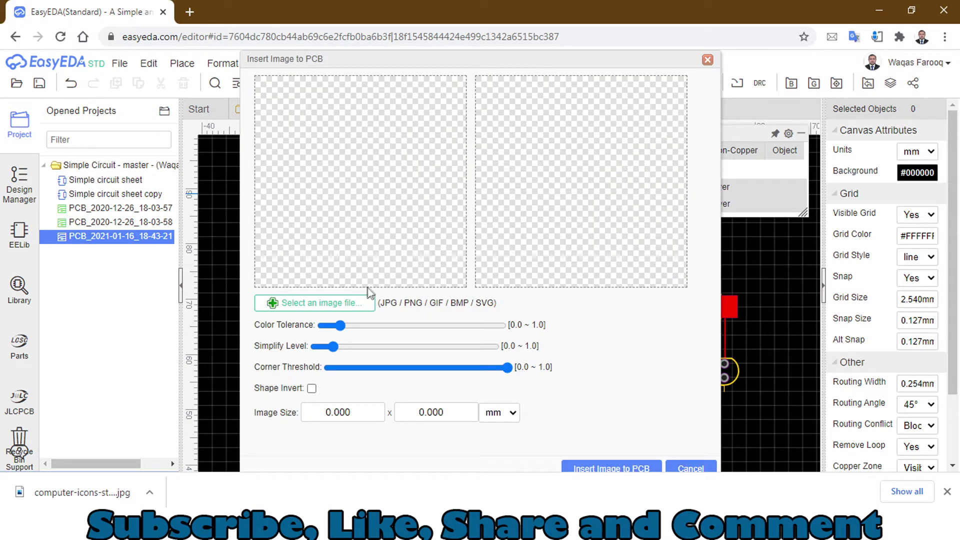
click(343, 306)
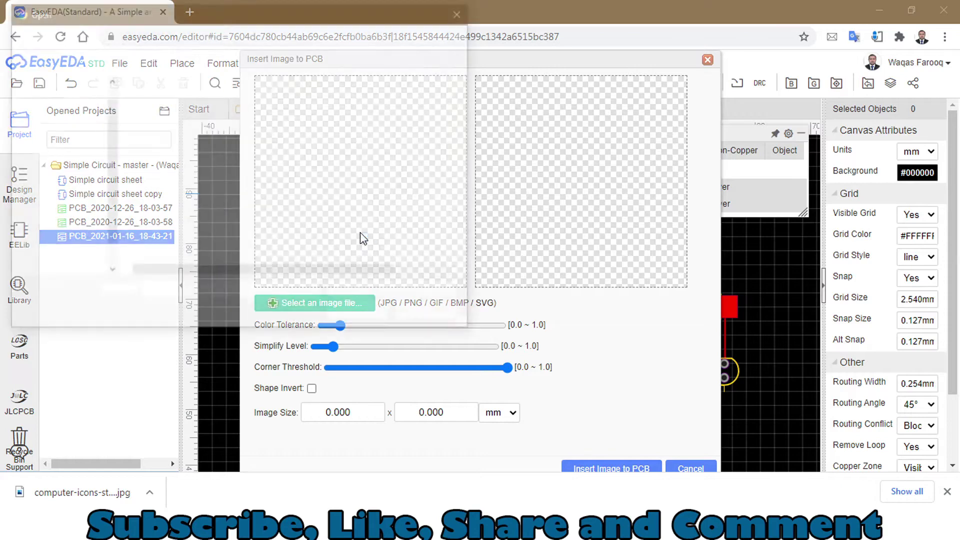
scroll(60, 188, up, 5)
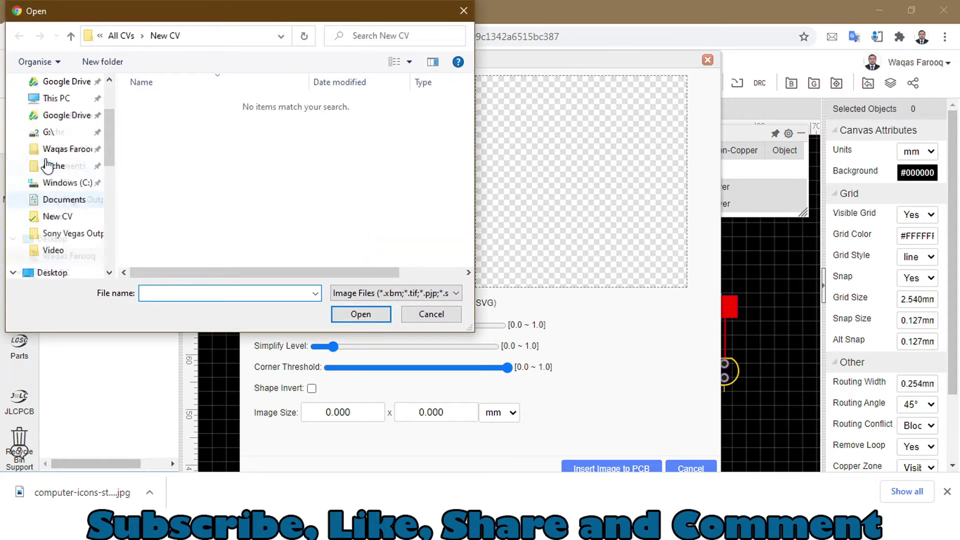
click(58, 103)
scroll(250, 166, down, 5)
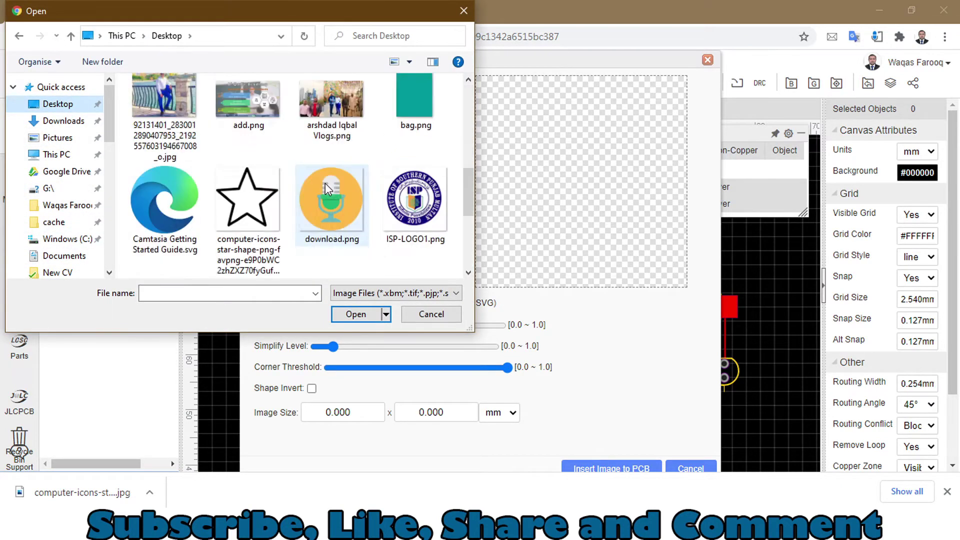
click(248, 120)
scroll(248, 150, up, 2)
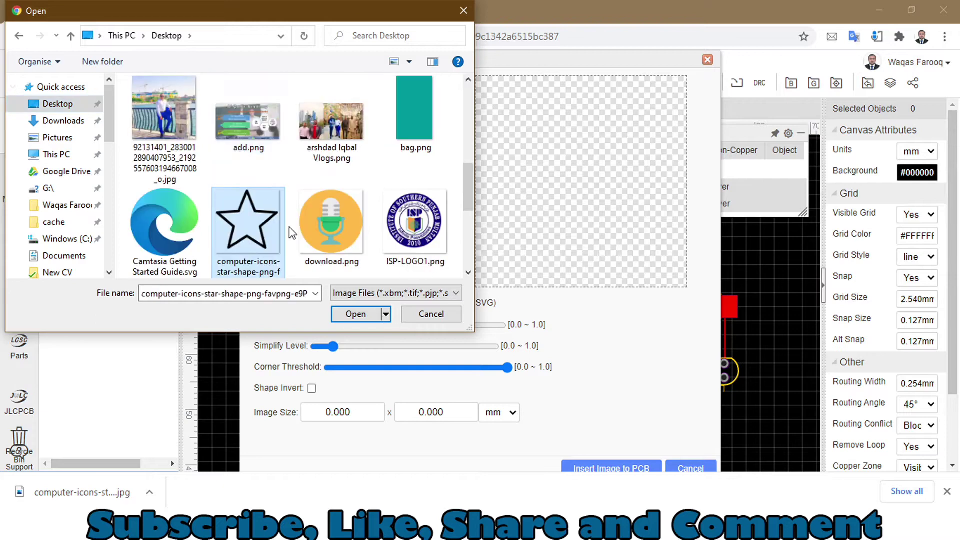
click(356, 314)
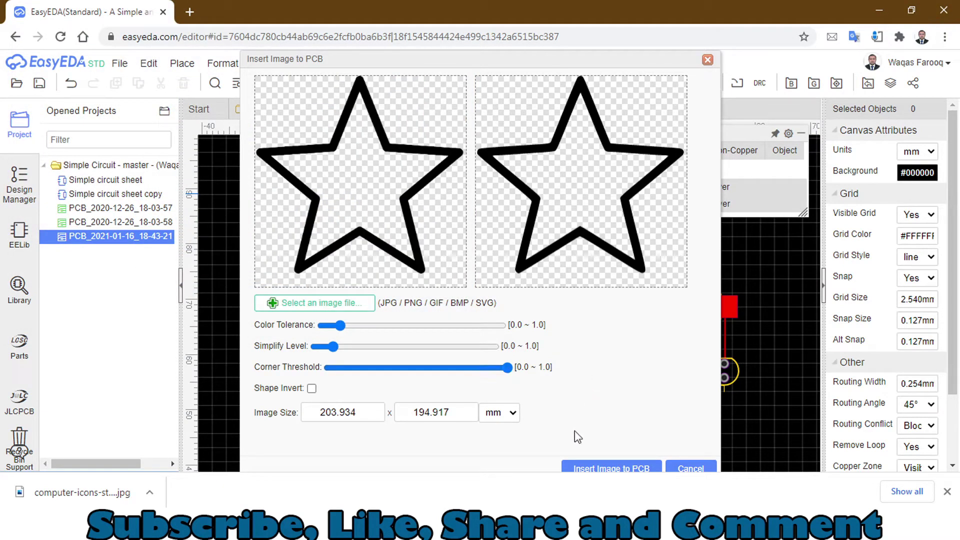
click(587, 468)
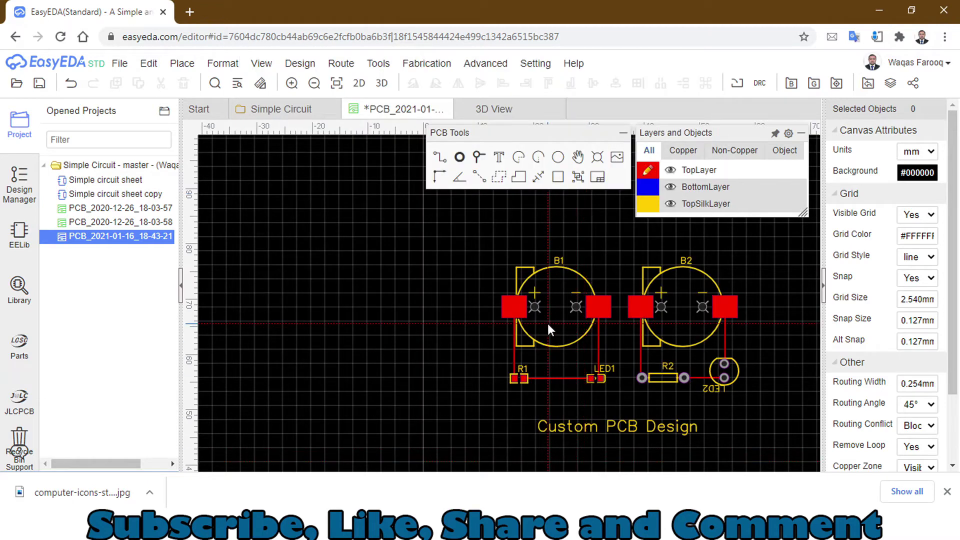
scroll(551, 299, down, 2)
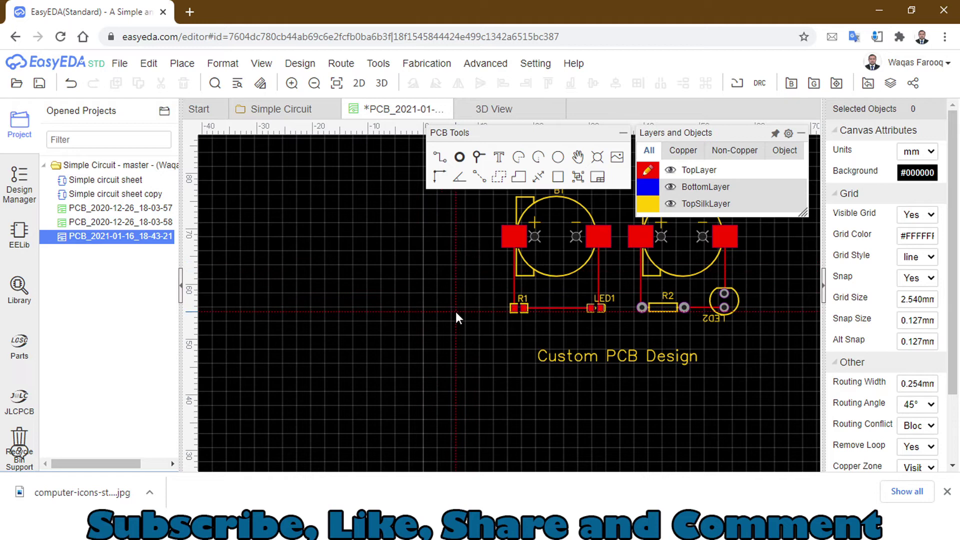
scroll(458, 309, up, 2)
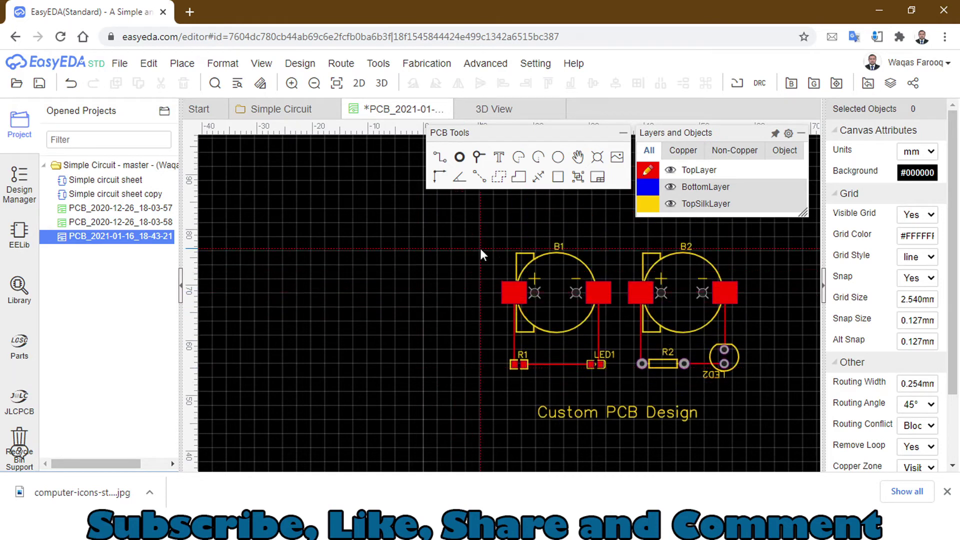
scroll(480, 248, up, 2)
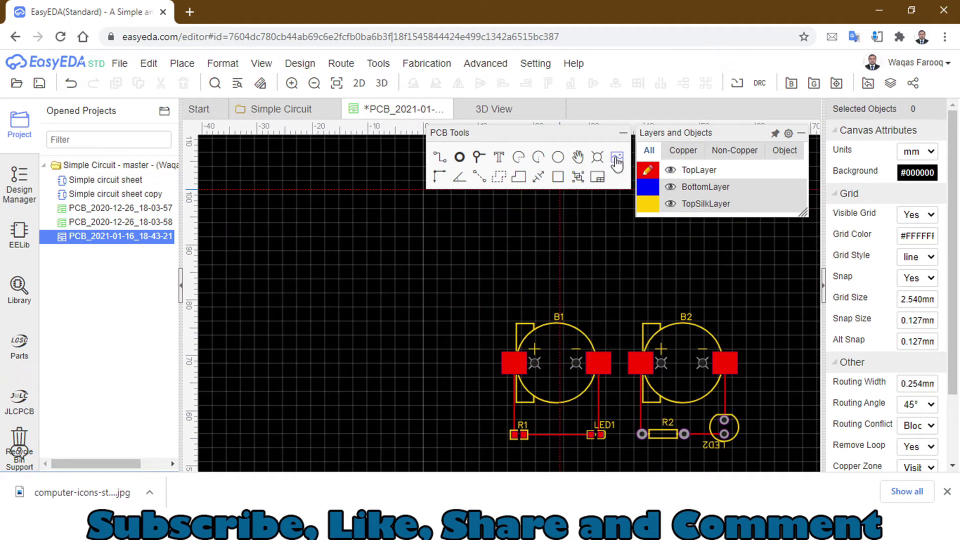
Step: Reopen the image import, dismiss the no-content warning, and reload the star PNG
click(597, 177)
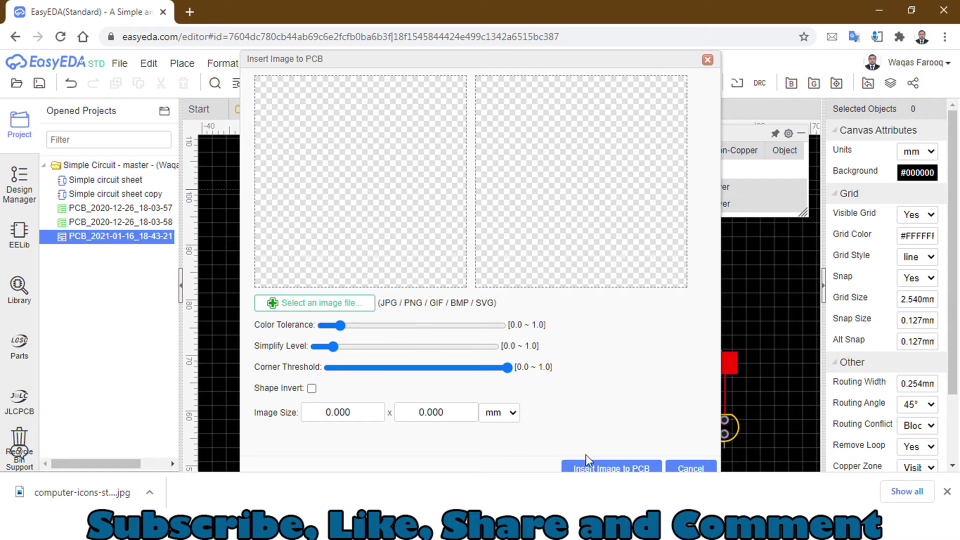
click(595, 468)
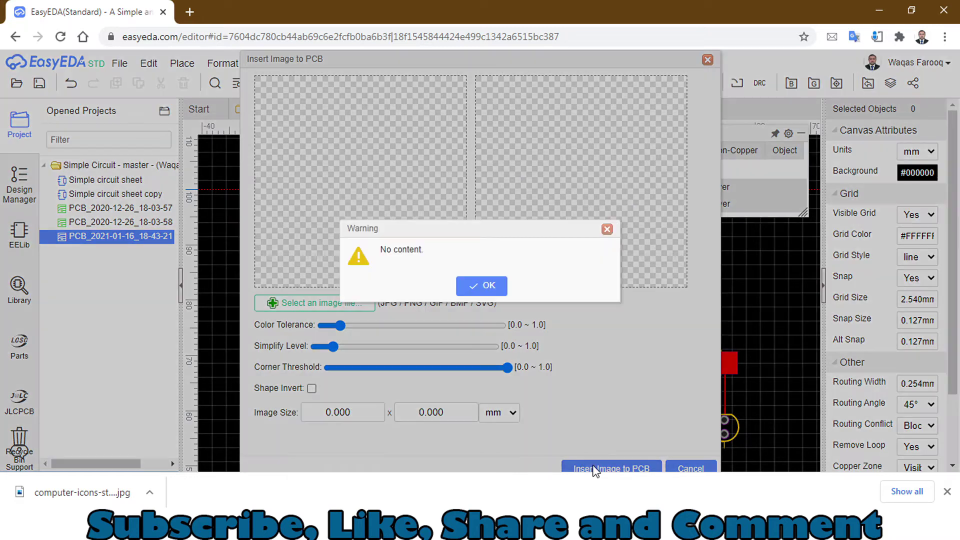
click(482, 285)
click(354, 308)
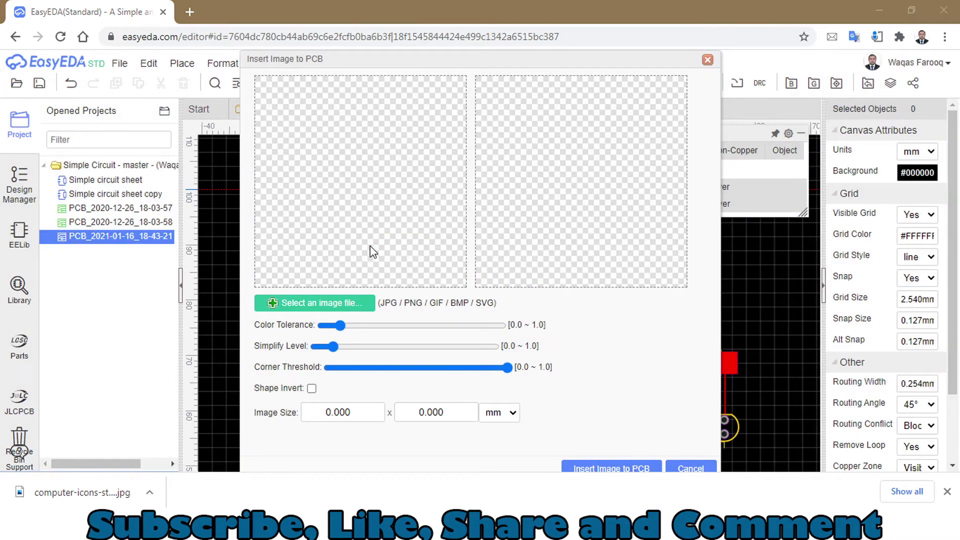
scroll(356, 188, down, 3)
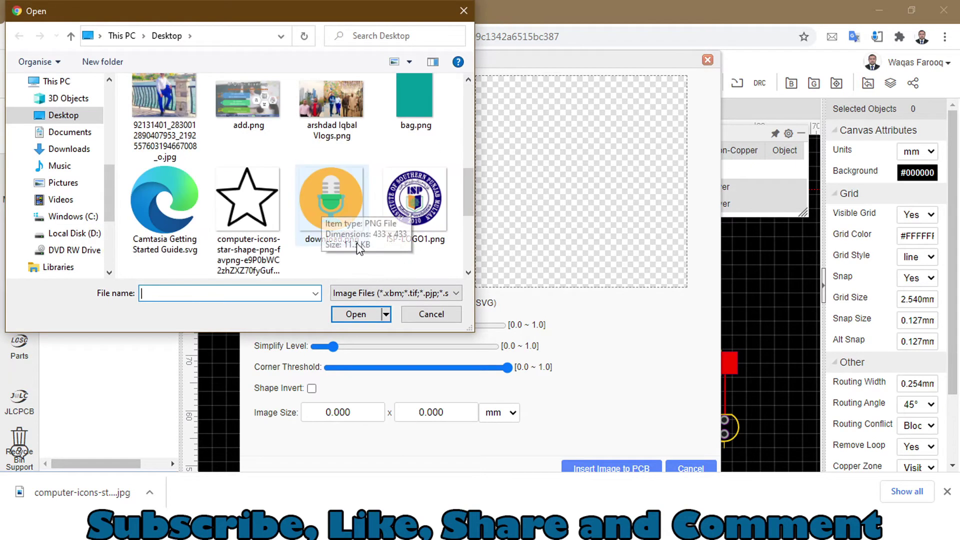
click(248, 201)
click(355, 315)
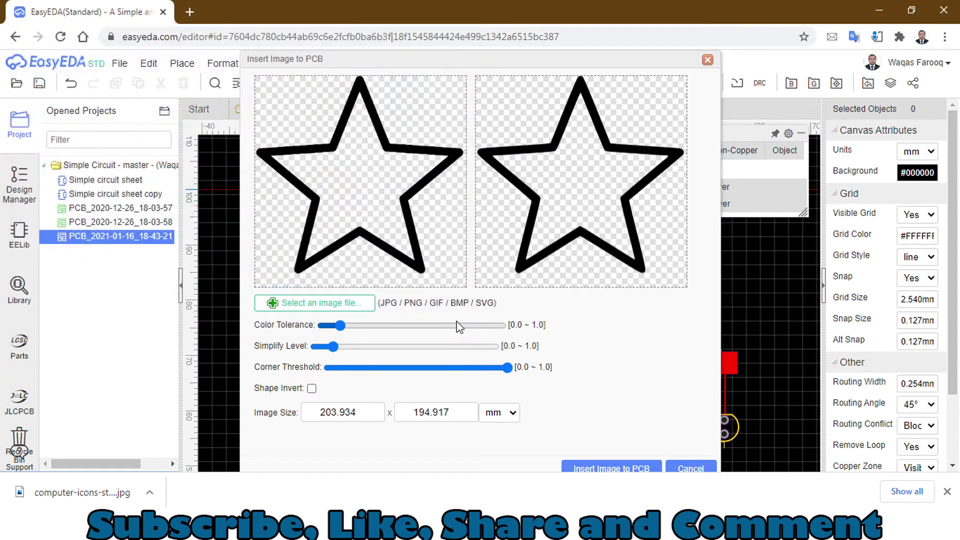
Step: Insert the star image on the canvas, delete the duplicate copies, and move the remaining star up-left
click(596, 467)
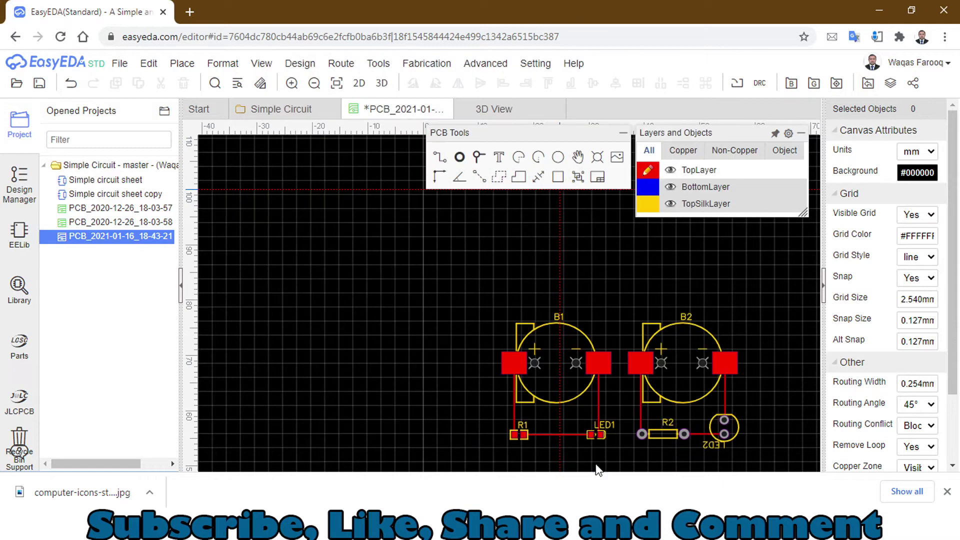
click(426, 251)
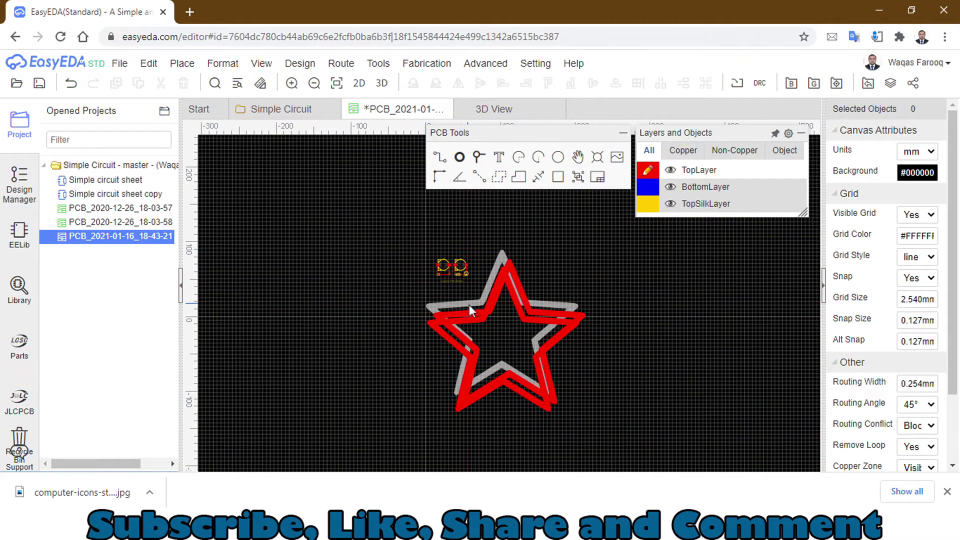
click(474, 307)
key(Delete)
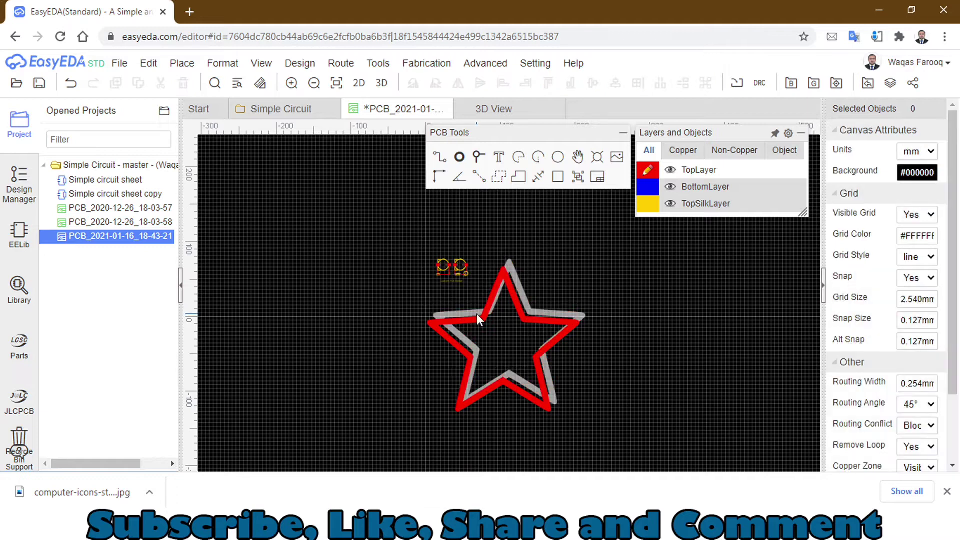
click(476, 314)
key(Delete)
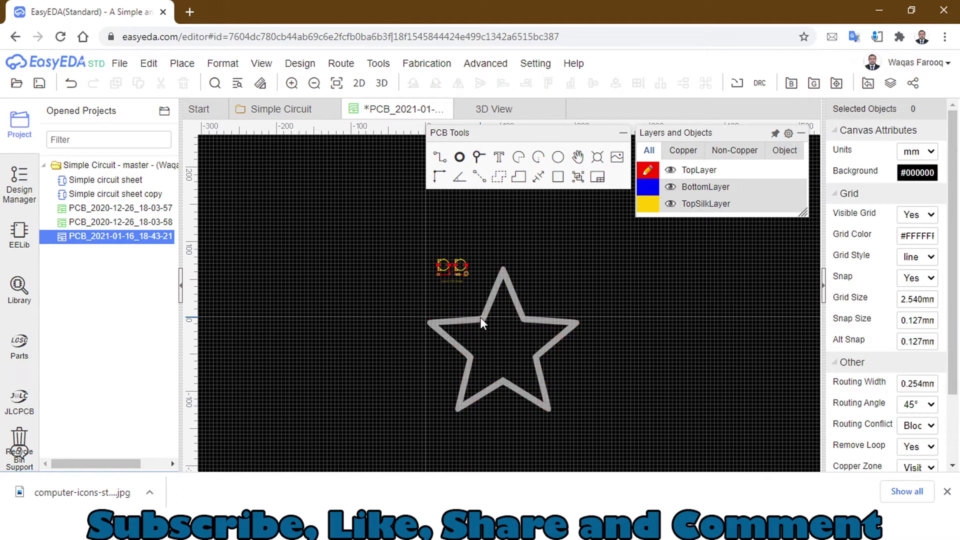
drag(480, 317, 430, 240)
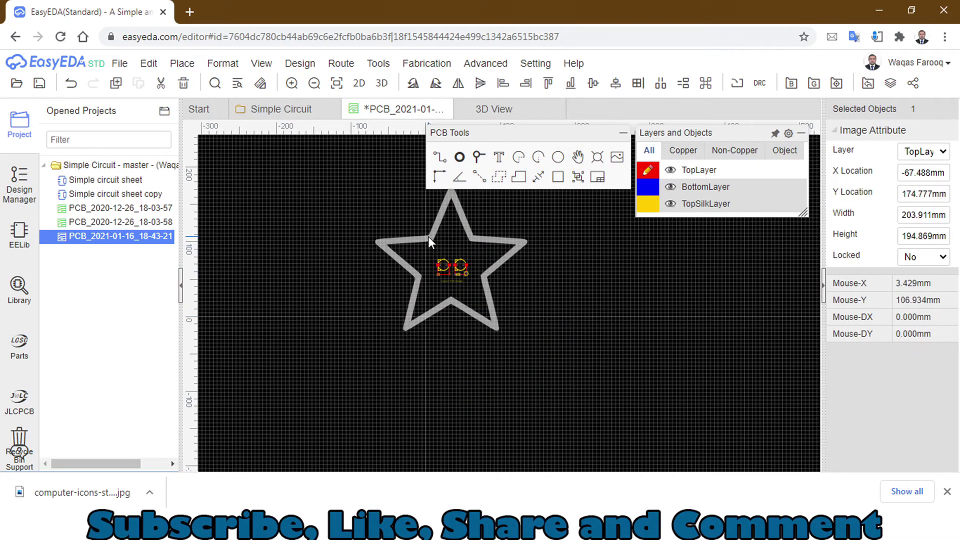
Step: Drag the star upward so it surrounds the circuit, then clear the selection
drag(428, 236, 448, 213)
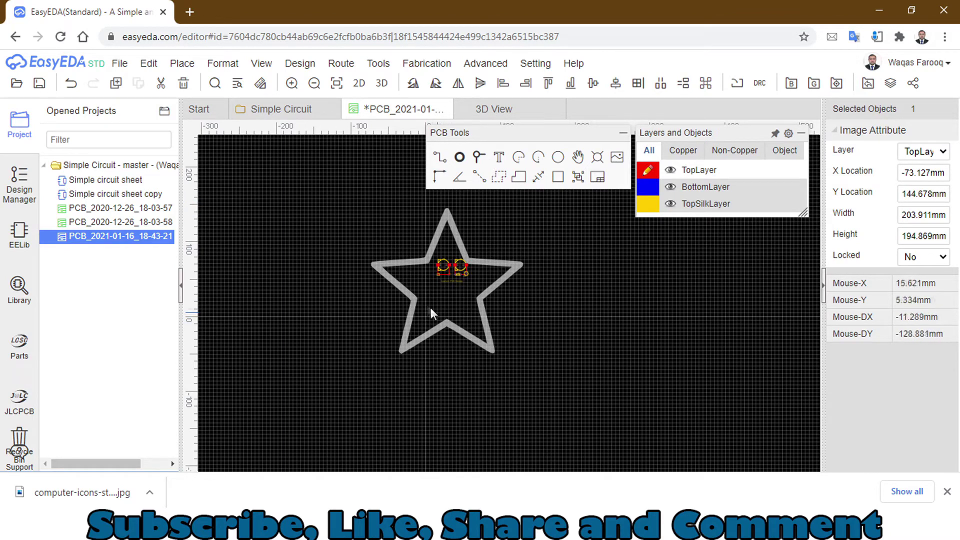
mouse_move(451, 216)
mouse_down()
mouse_move(448, 197)
mouse_move(463, 194)
mouse_up()
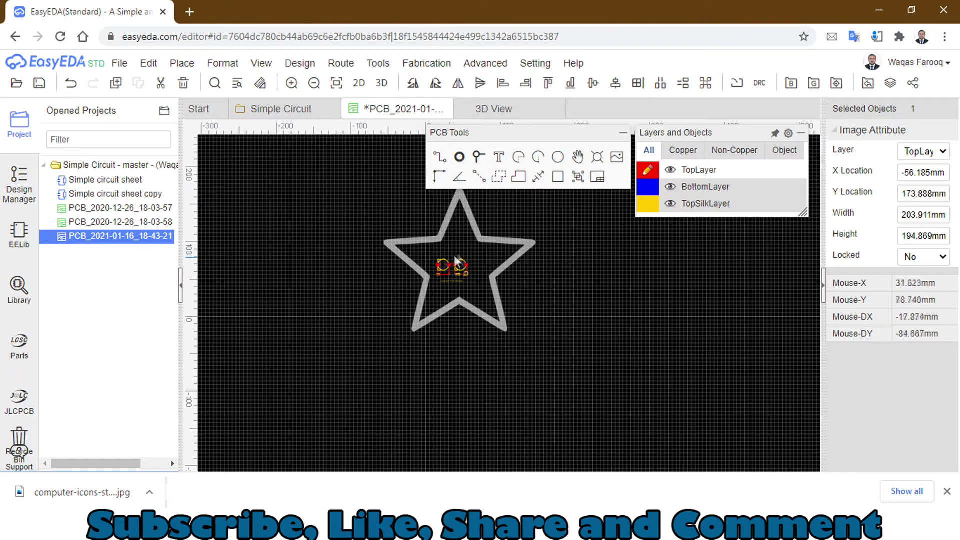
click(474, 247)
Step: Select everything and shift the star and components right, then select the star alone
key(ctrl+a)
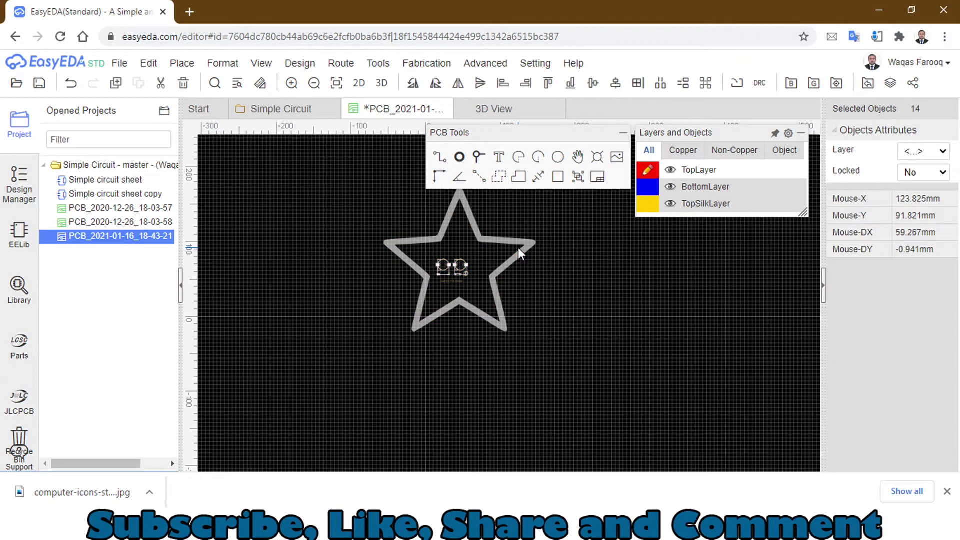
drag(520, 250, 561, 242)
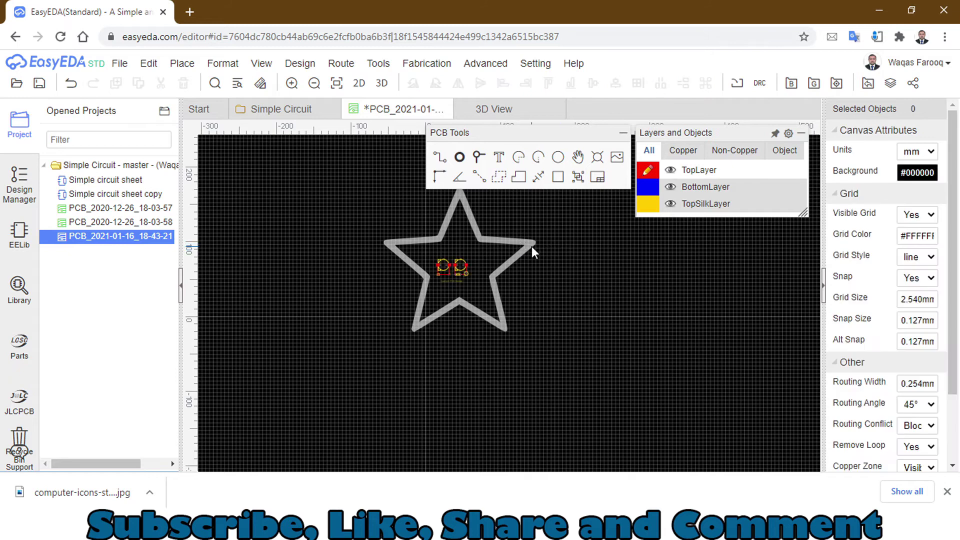
key(ctrl+a)
mouse_move(532, 246)
mouse_down()
mouse_move(584, 242)
mouse_move(594, 231)
mouse_up()
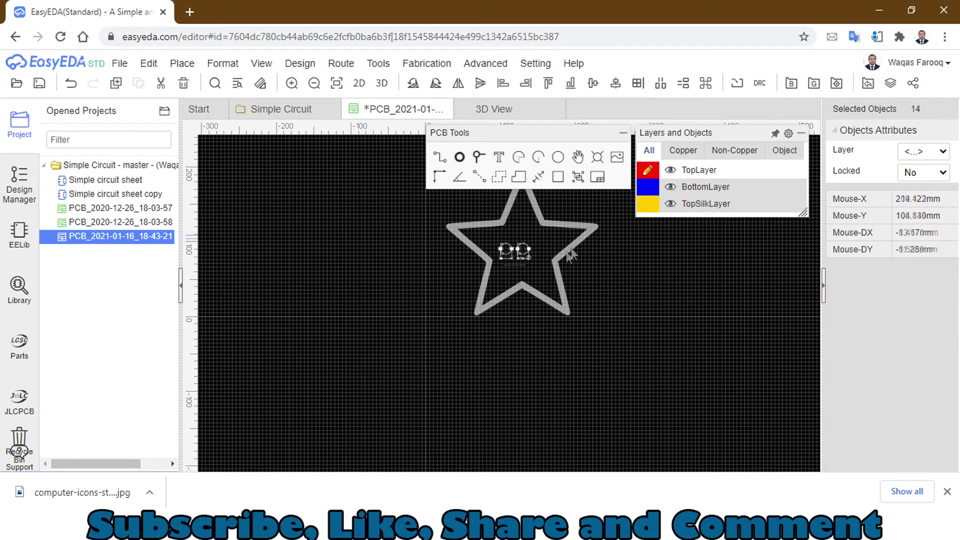
click(545, 259)
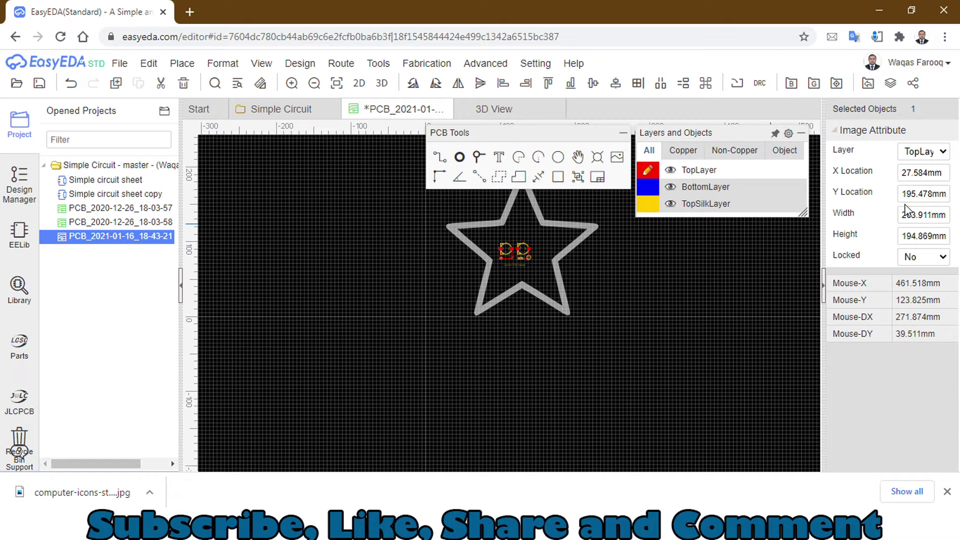
Step: Set the star image to 20 × 20 mm and drag it beside the components
drag(902, 214, 945, 215)
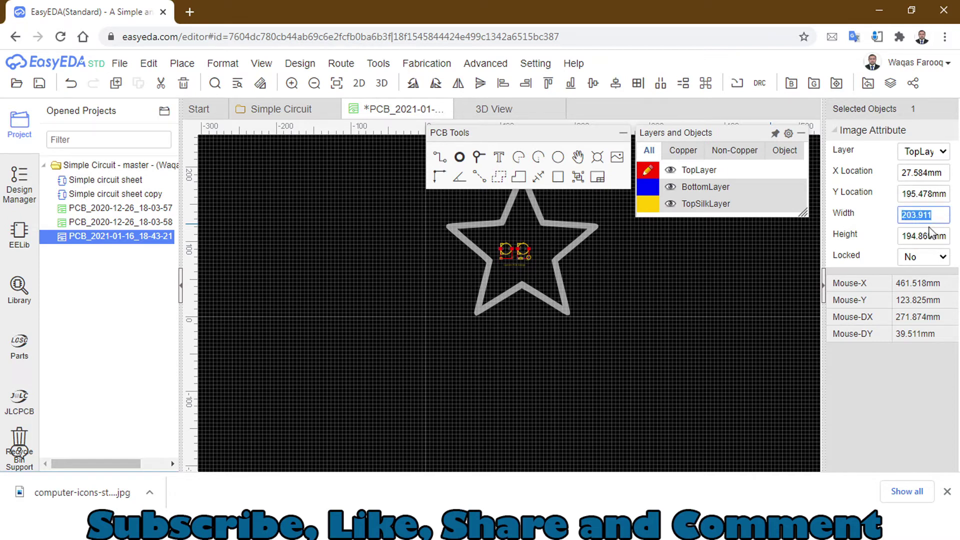
text(20)
double_click(916, 237)
text(20)
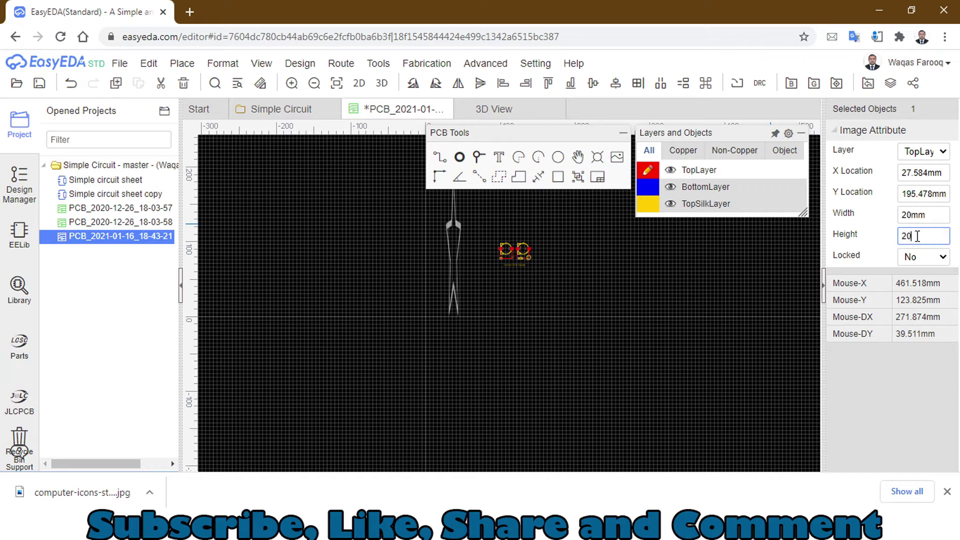
click(809, 268)
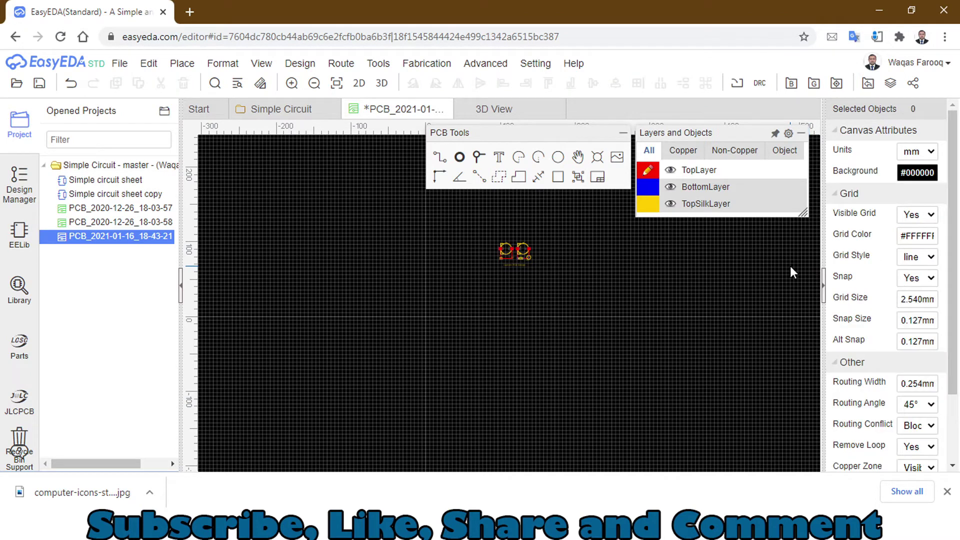
scroll(613, 291, up, 2)
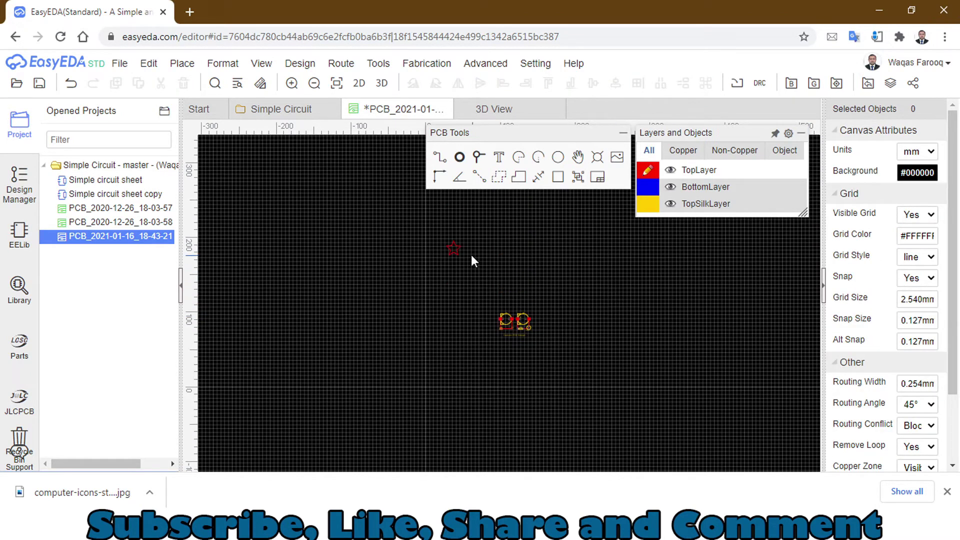
drag(455, 253, 476, 308)
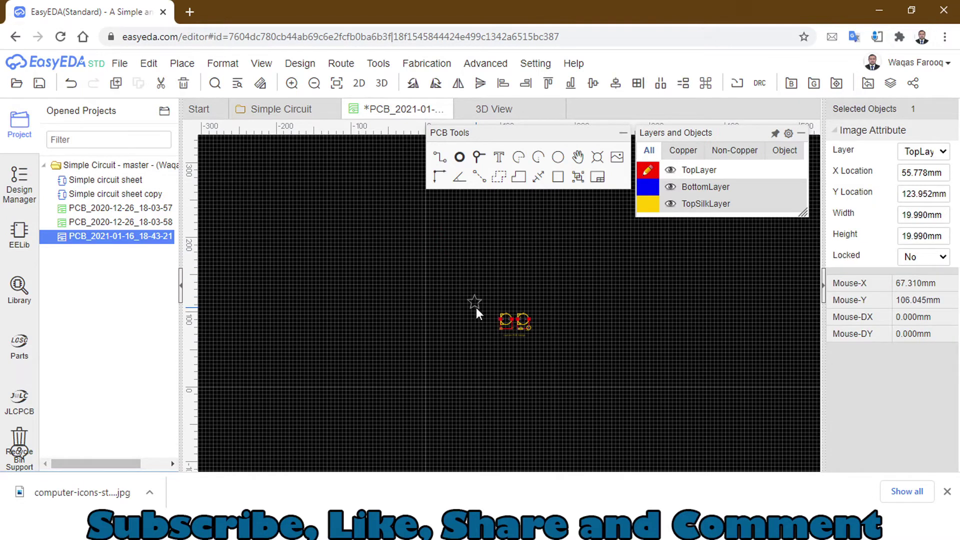
scroll(477, 308, up, 3)
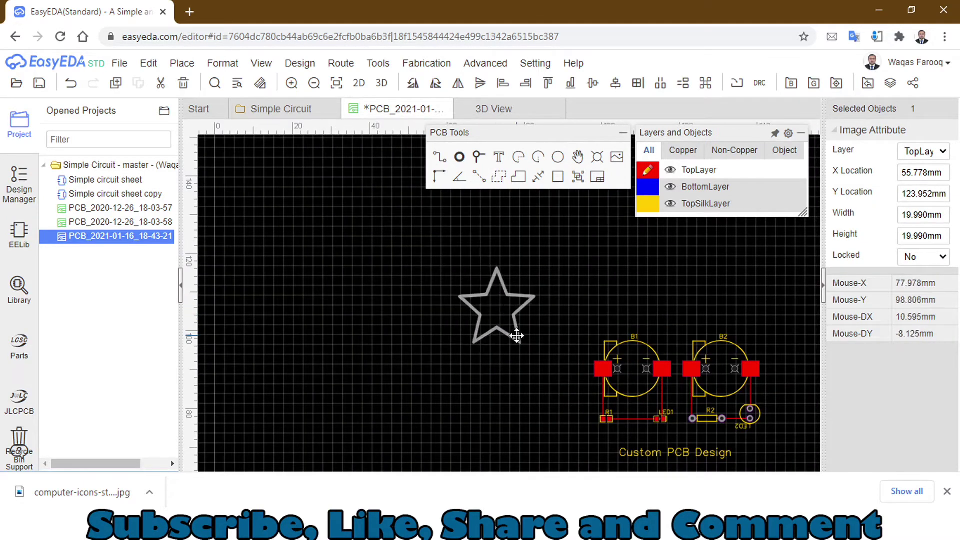
Step: Resize the star image to 50 mm and drag it over the circuit components
double_click(921, 214)
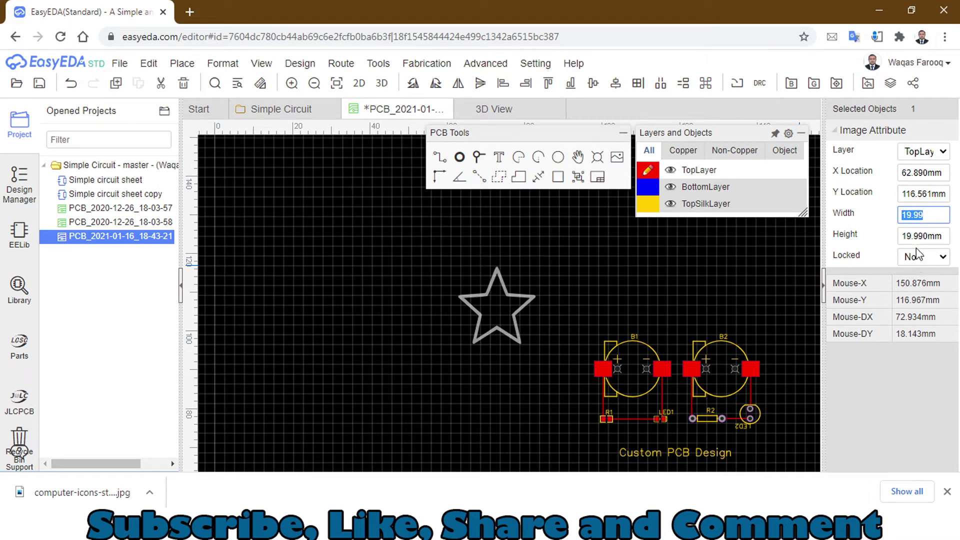
text(50)
double_click(917, 235)
text(50)
key(Return)
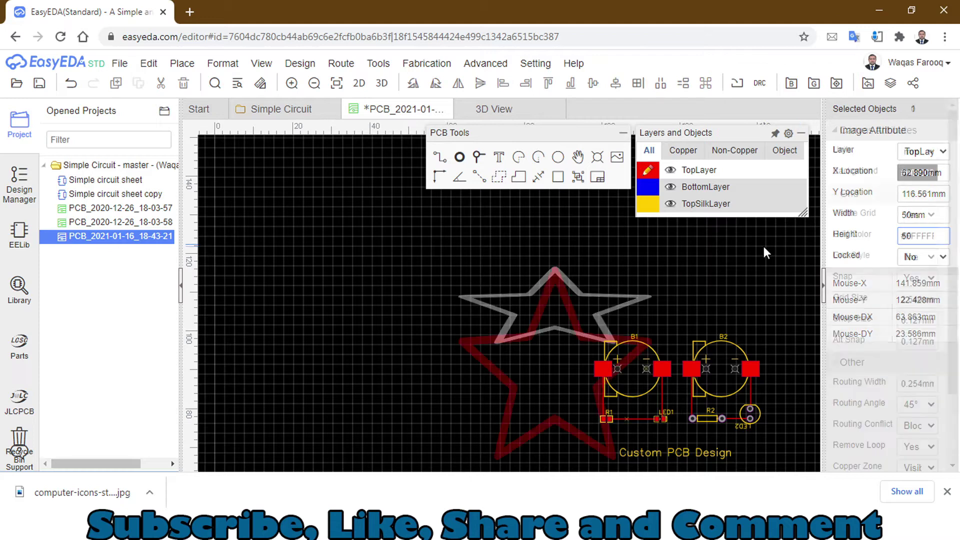
click(764, 246)
scroll(613, 359, down, 1)
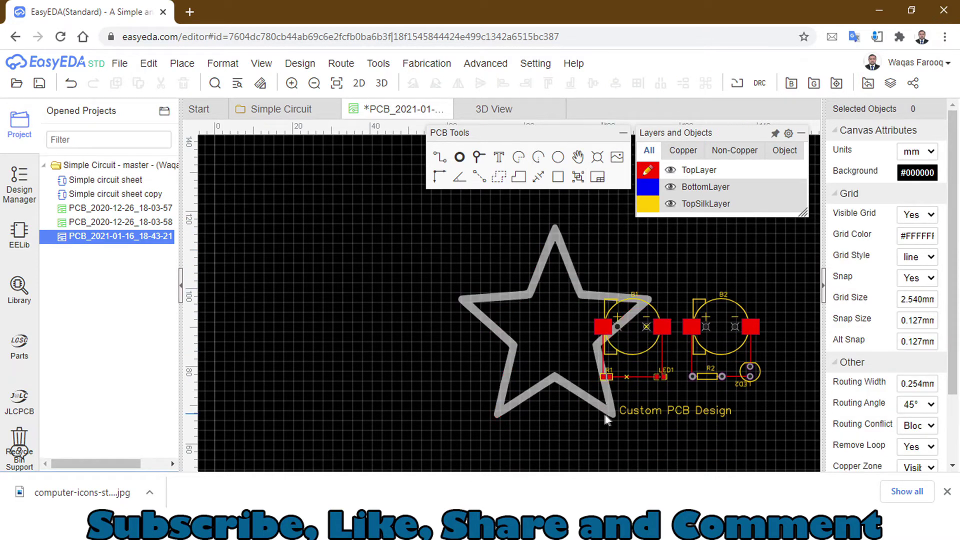
mouse_move(604, 414)
mouse_down()
mouse_move(745, 427)
mouse_move(734, 424)
mouse_up()
Step: Set the star image's width and height to 100 mm
click(912, 215)
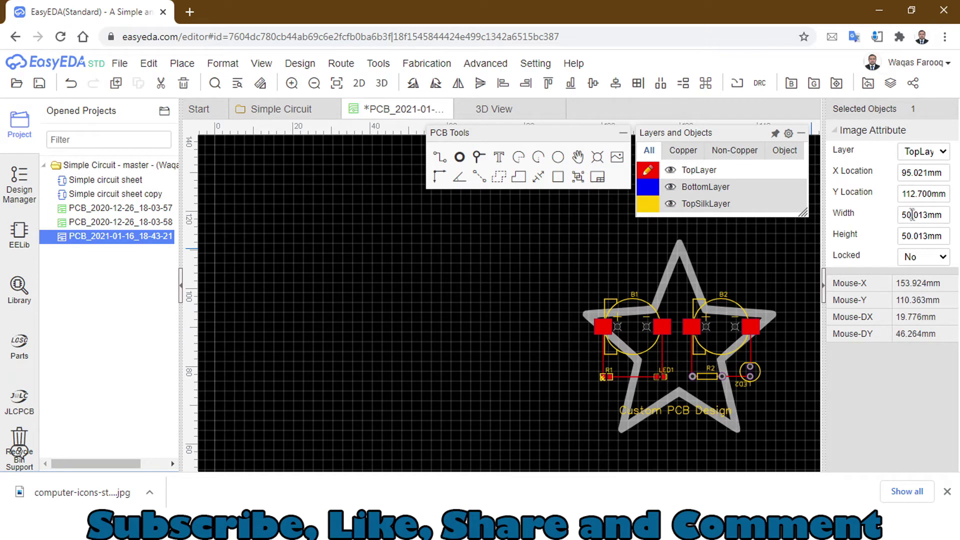
double_click(912, 215)
text(10)
double_click(907, 236)
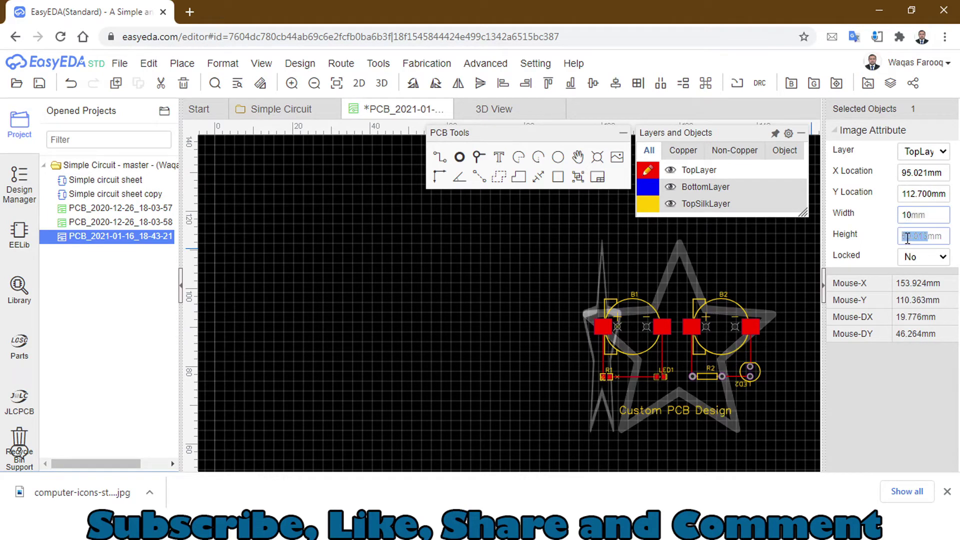
text(10)
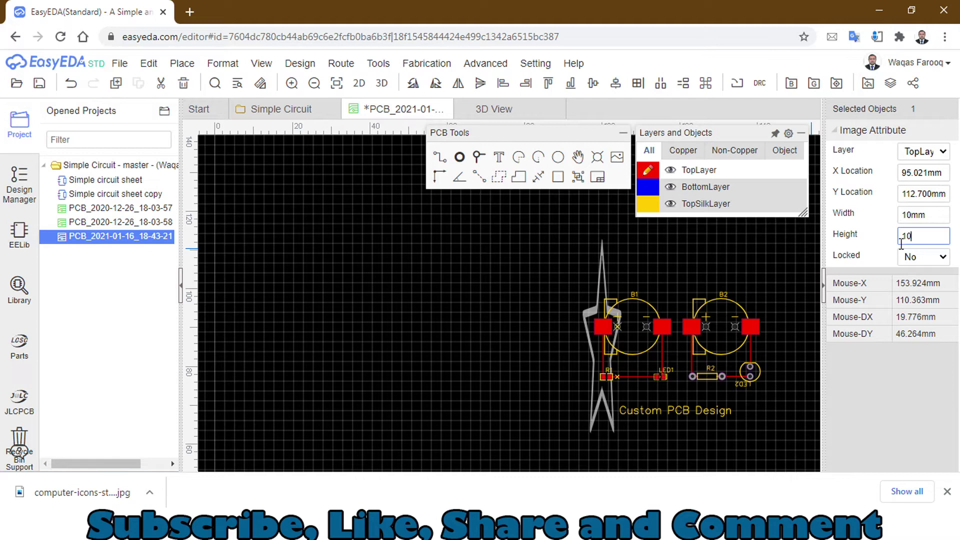
click(915, 214)
text(1)
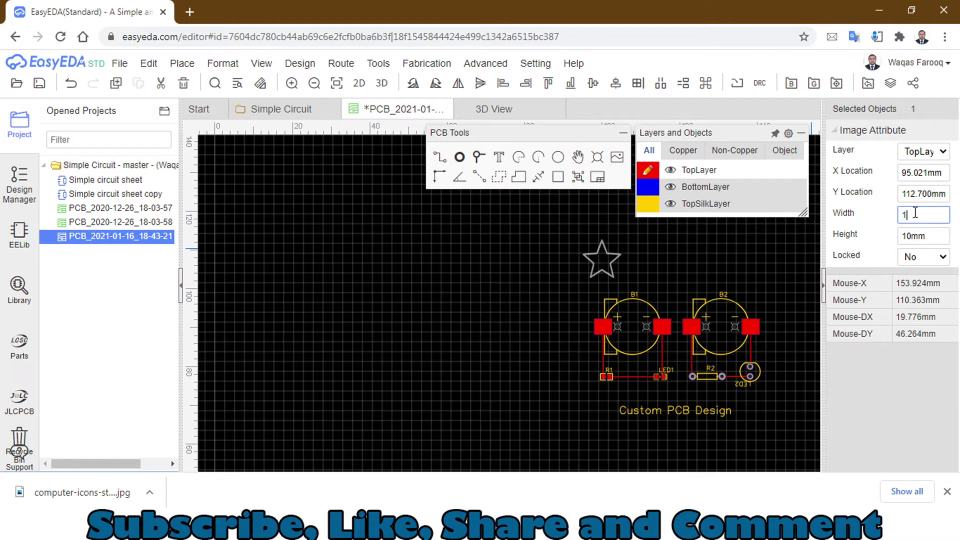
text(00)
click(909, 237)
text(0)
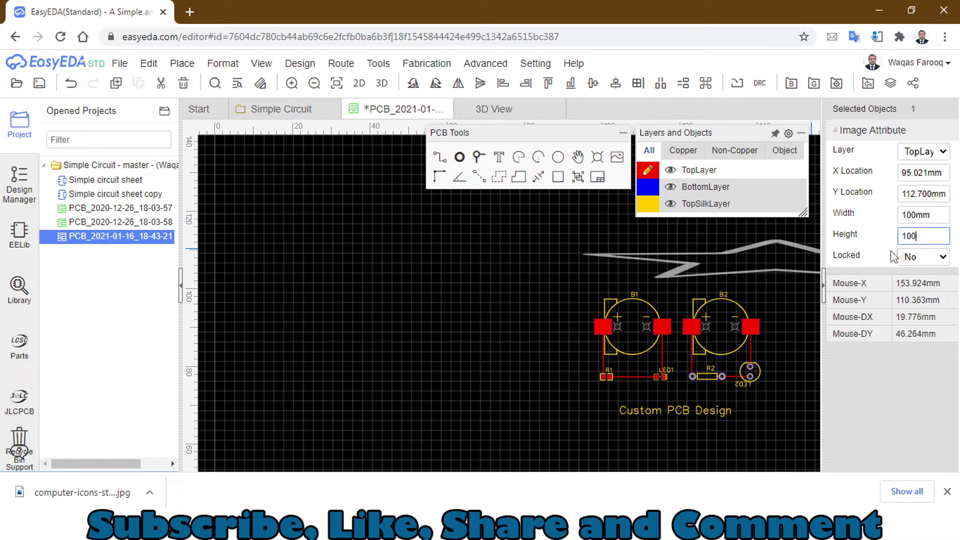
click(785, 295)
click(785, 292)
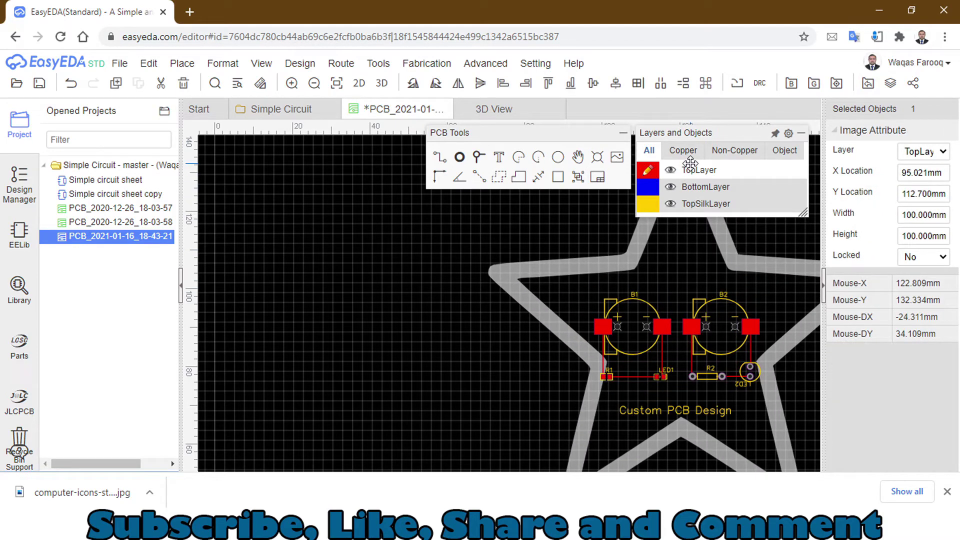
Step: Move battery B1 upward and shift resistor R1 up and to the right
click(463, 299)
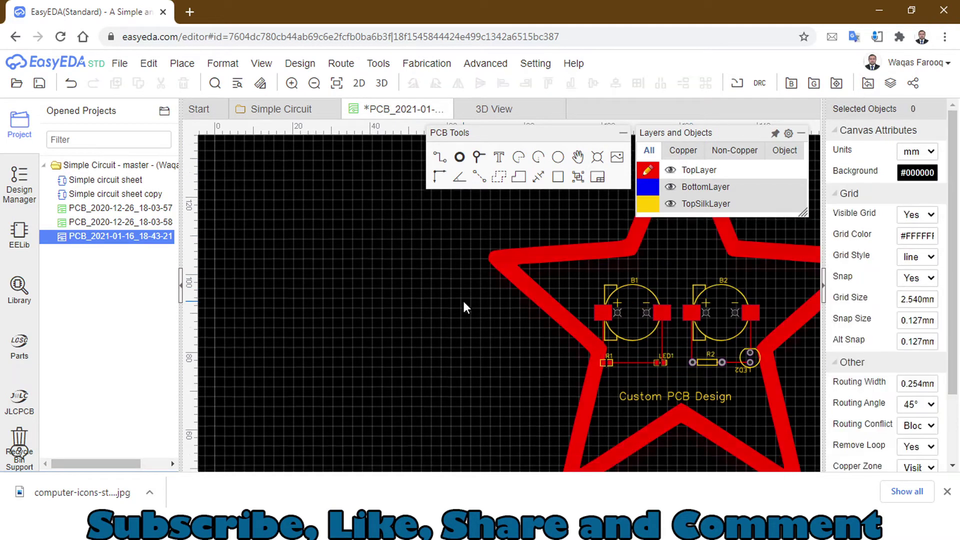
scroll(463, 300, down, 1)
scroll(462, 303, up, 1)
drag(616, 283, 615, 261)
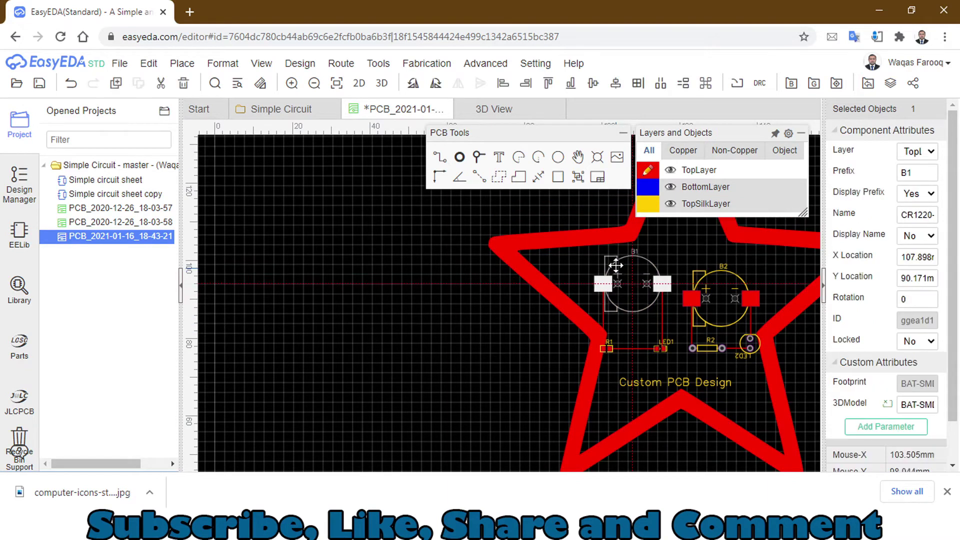
drag(610, 347, 616, 325)
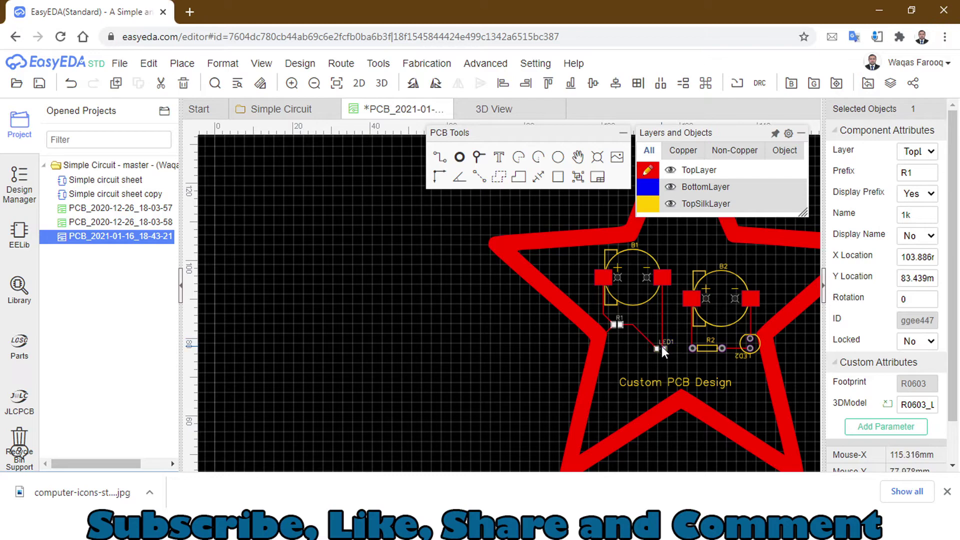
drag(618, 325, 637, 323)
scroll(624, 332, up, 2)
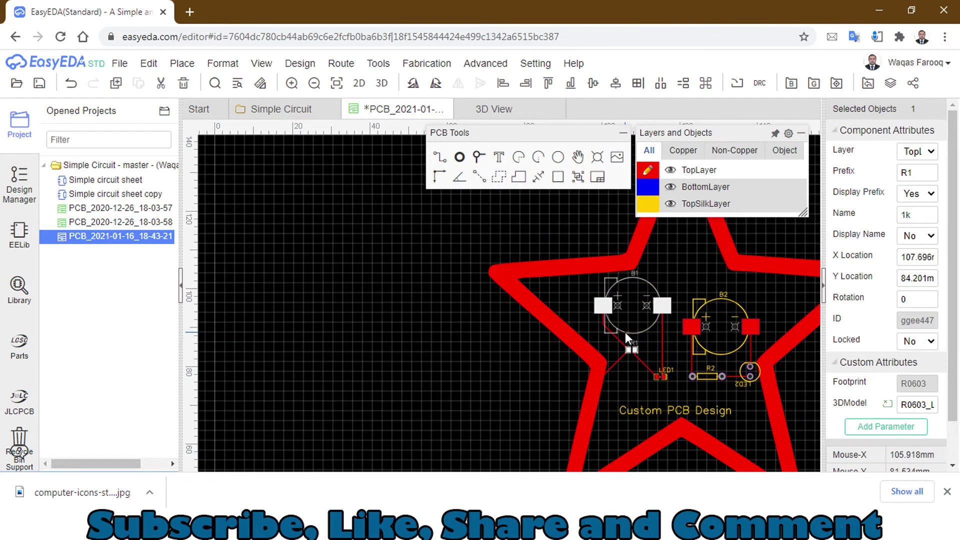
scroll(627, 343, up, 1)
scroll(627, 343, up, 2)
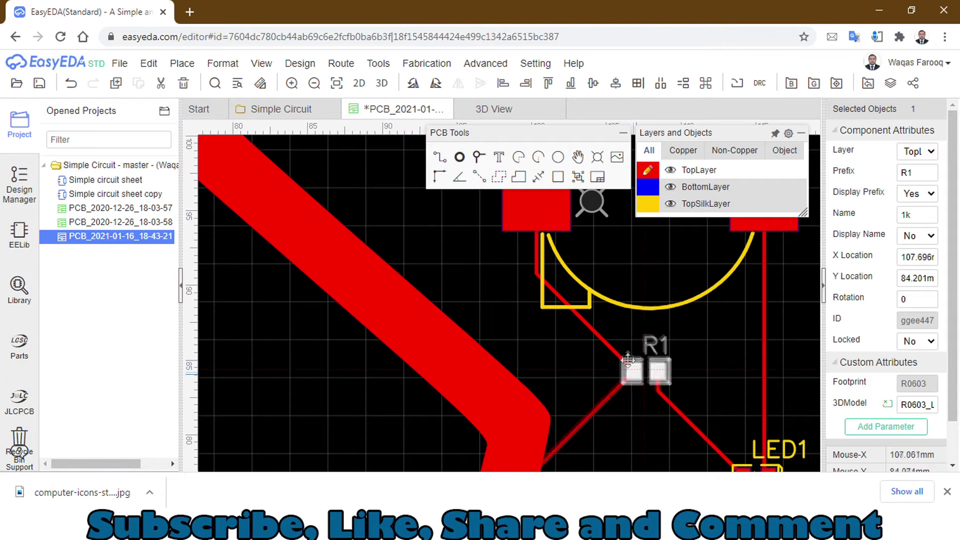
drag(634, 371, 631, 379)
Step: Delete the old track to R1, move R1 left, and line LED1 up level with it
click(597, 379)
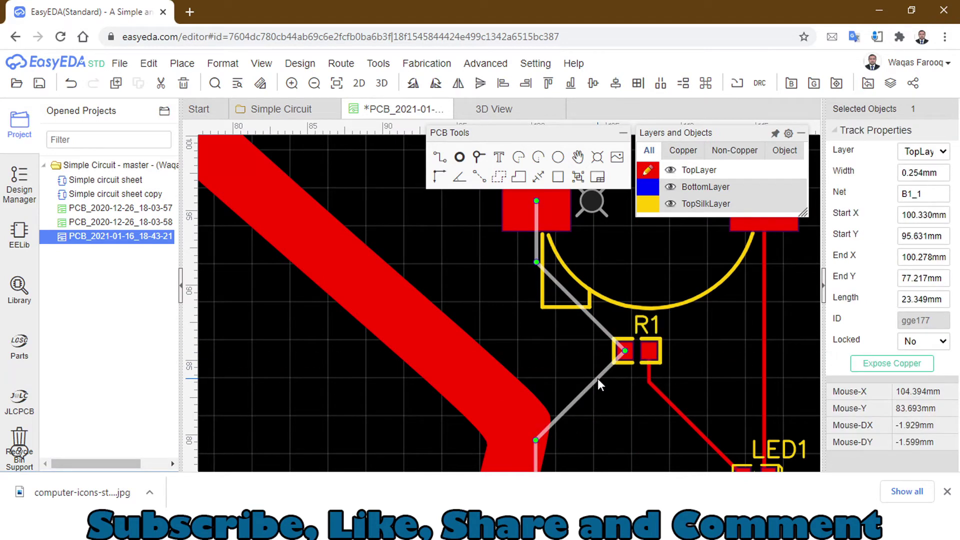
key(Delete)
scroll(598, 379, down, 2)
scroll(598, 379, up, 2)
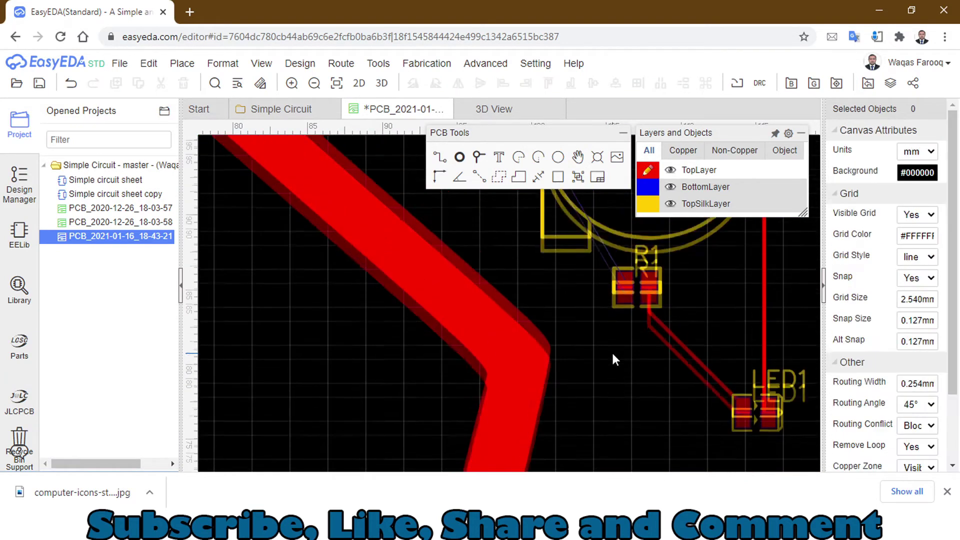
scroll(613, 359, down, 2)
scroll(612, 358, up, 3)
click(615, 373)
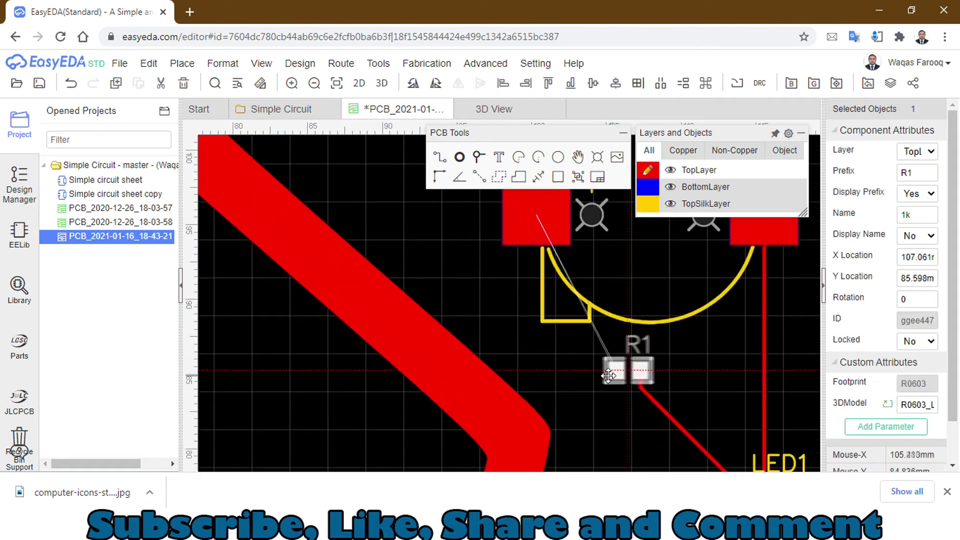
drag(614, 374, 590, 371)
scroll(608, 388, up, 2)
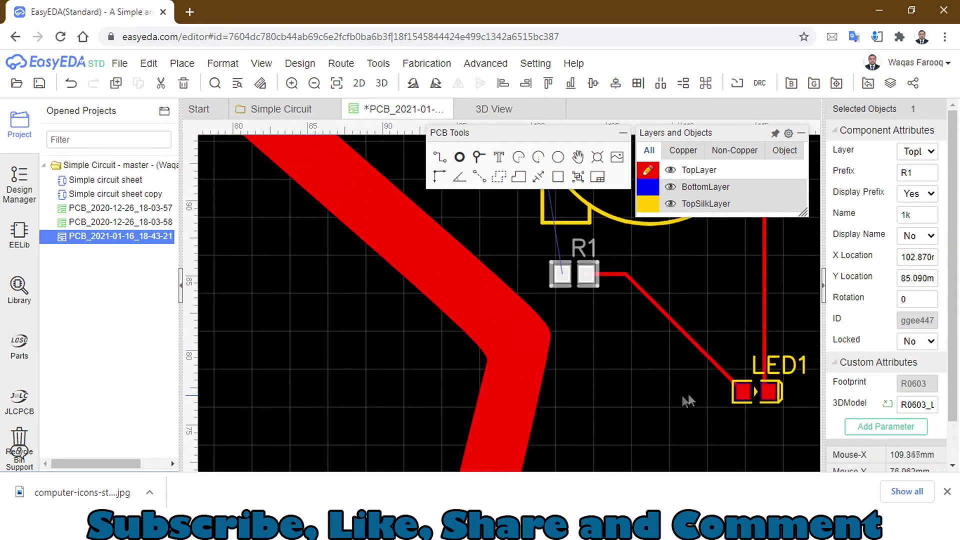
mouse_move(742, 392)
mouse_down()
mouse_move(720, 279)
mouse_move(760, 281)
mouse_up()
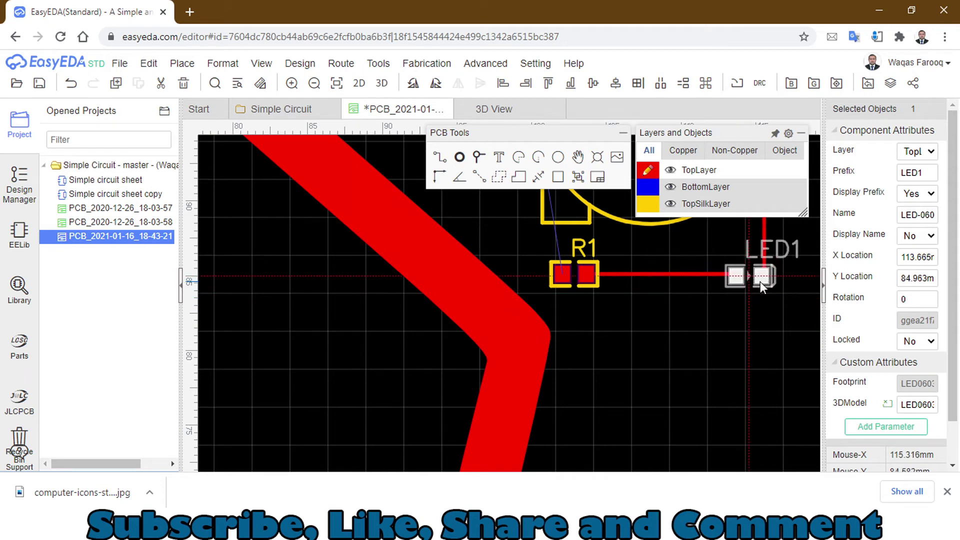
scroll(759, 290, up, 2)
scroll(759, 291, down, 2)
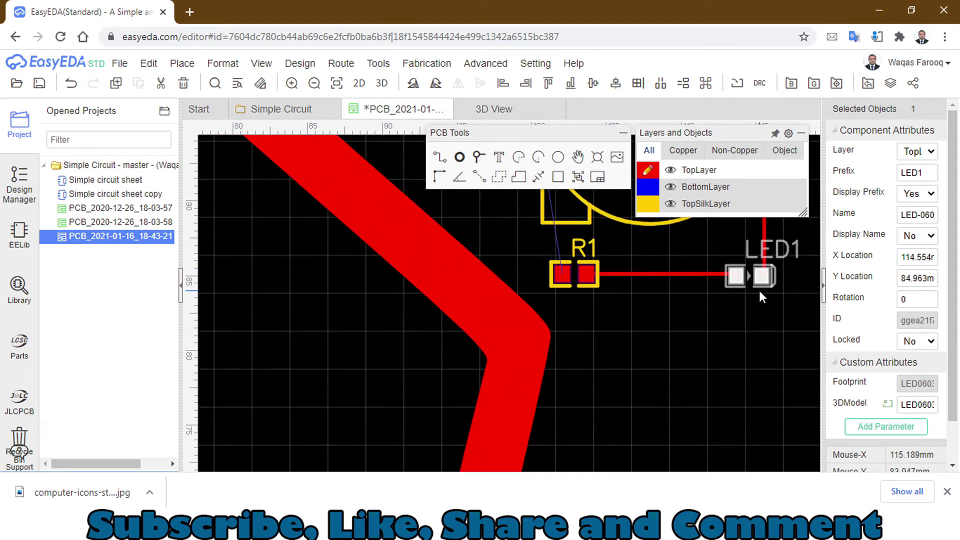
scroll(564, 212, up, 2)
Step: Route a track from B1's pad down to R1's left pad
click(554, 258)
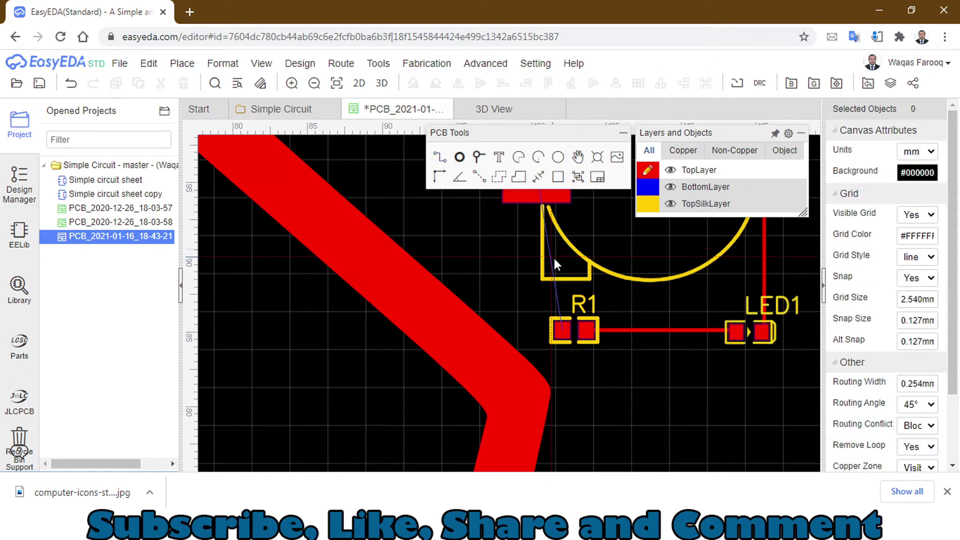
scroll(544, 220, up, 1)
click(544, 217)
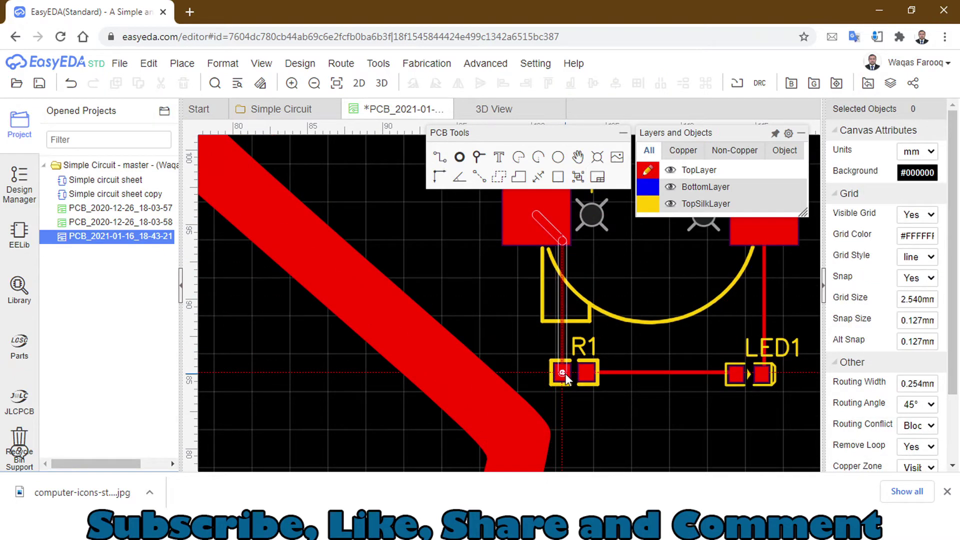
click(565, 374)
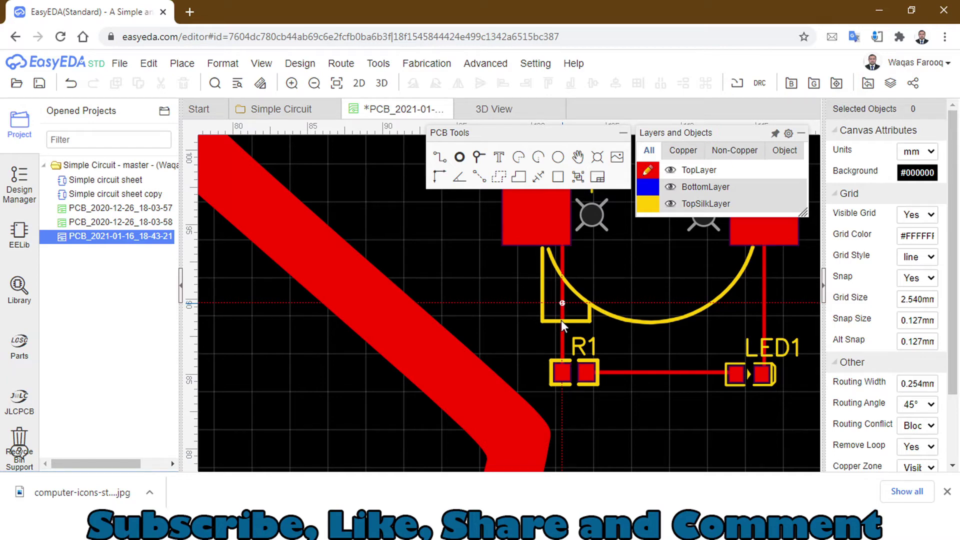
scroll(657, 310, down, 2)
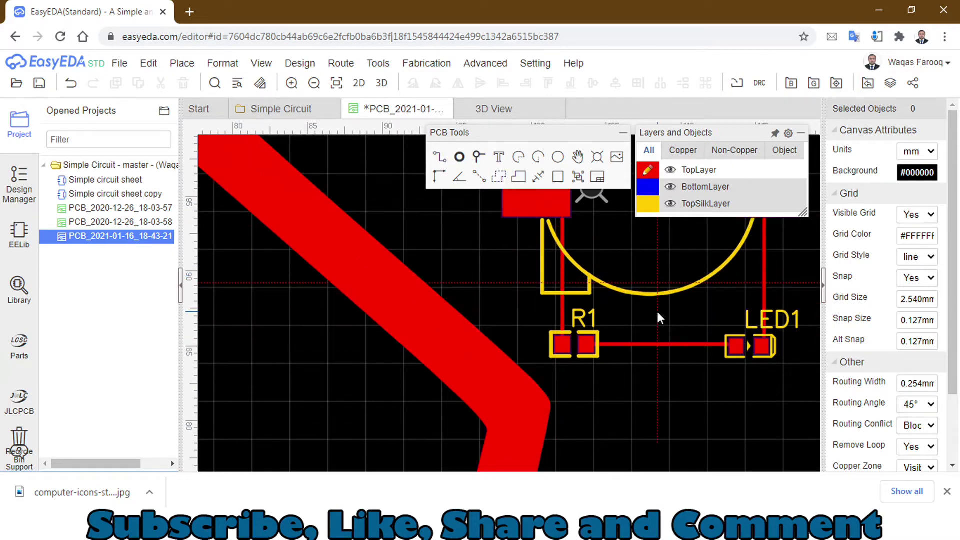
scroll(692, 317, down, 3)
scroll(729, 322, down, 3)
scroll(742, 320, up, 2)
scroll(742, 319, up, 4)
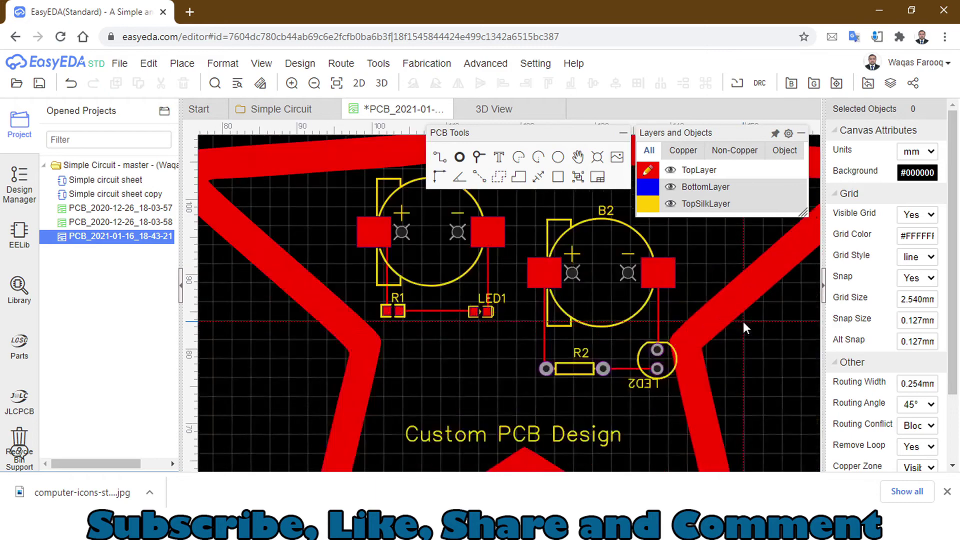
scroll(744, 321, up, 2)
scroll(653, 311, down, 2)
scroll(630, 292, up, 1)
scroll(612, 273, up, 2)
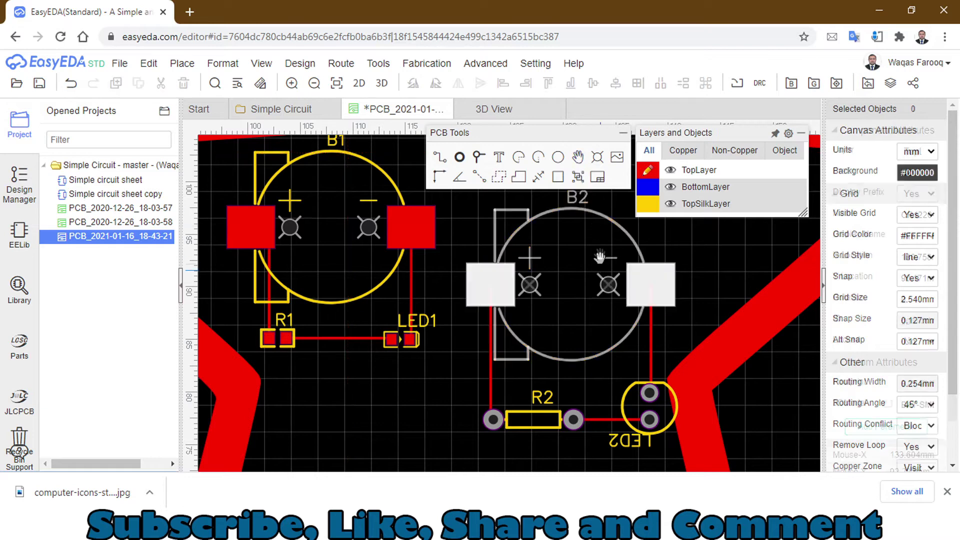
Step: Move battery holder B2, LED2 and R2 upward closer together
mouse_move(600, 259)
mouse_down()
mouse_move(623, 208)
mouse_move(607, 187)
mouse_move(613, 200)
mouse_up()
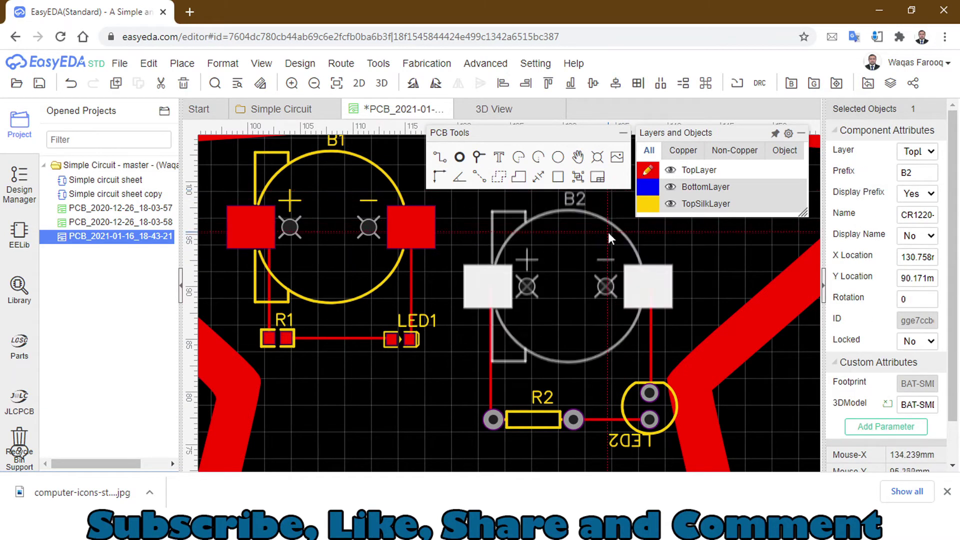
click(578, 304)
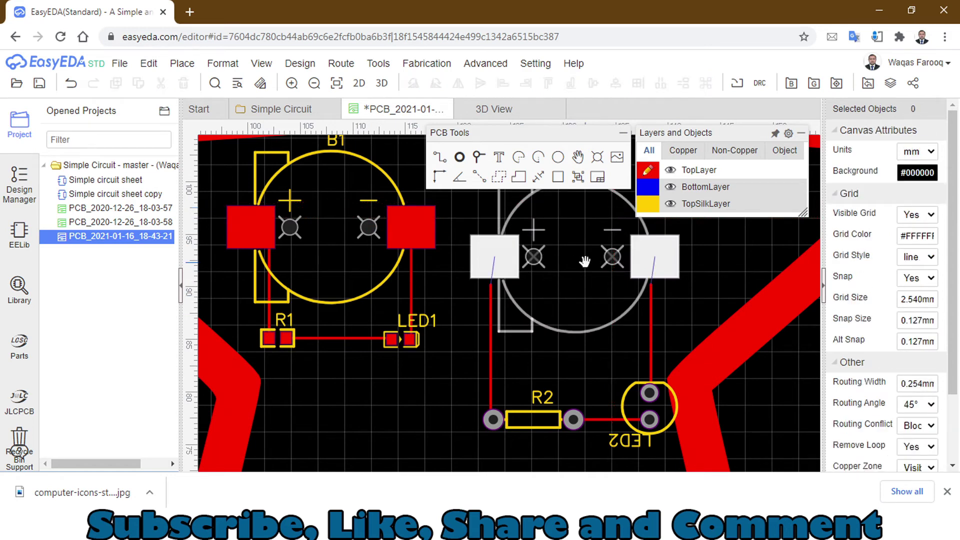
click(587, 245)
mouse_move(587, 229)
mouse_down()
mouse_move(600, 238)
mouse_move(611, 190)
mouse_up()
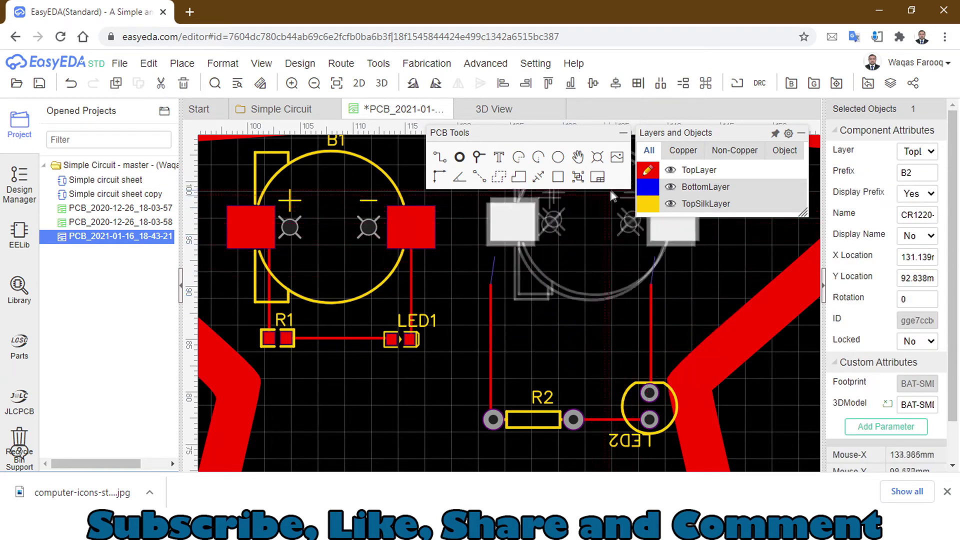
click(661, 393)
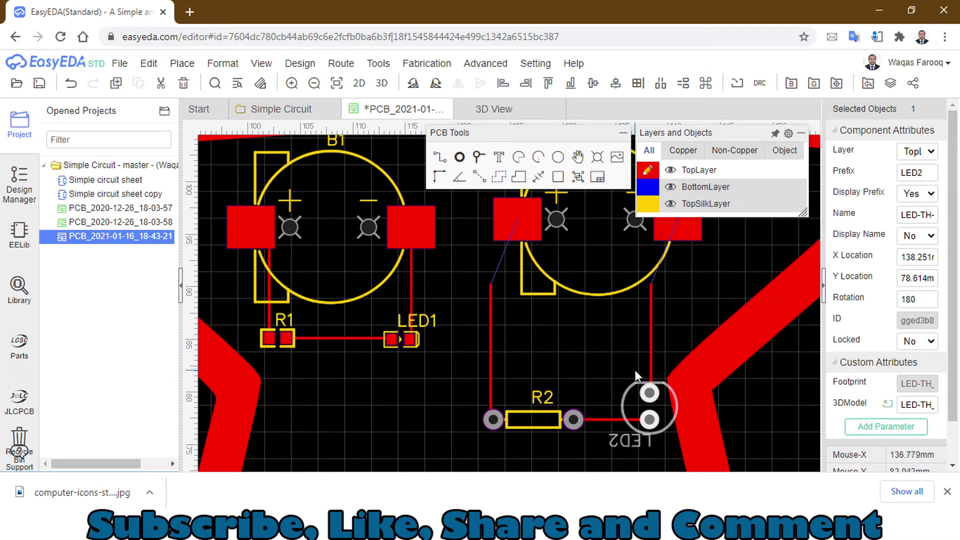
click(683, 237)
drag(683, 237, 646, 206)
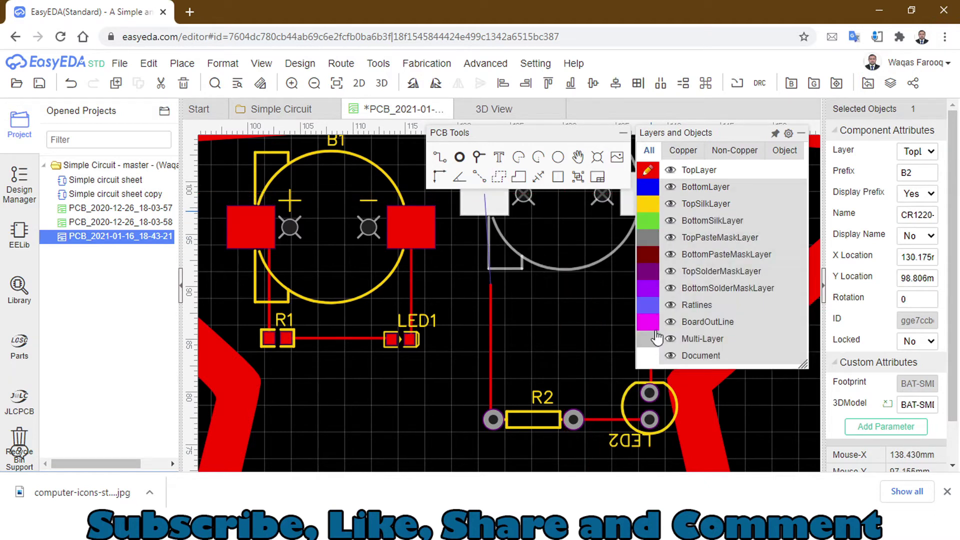
drag(649, 405, 626, 311)
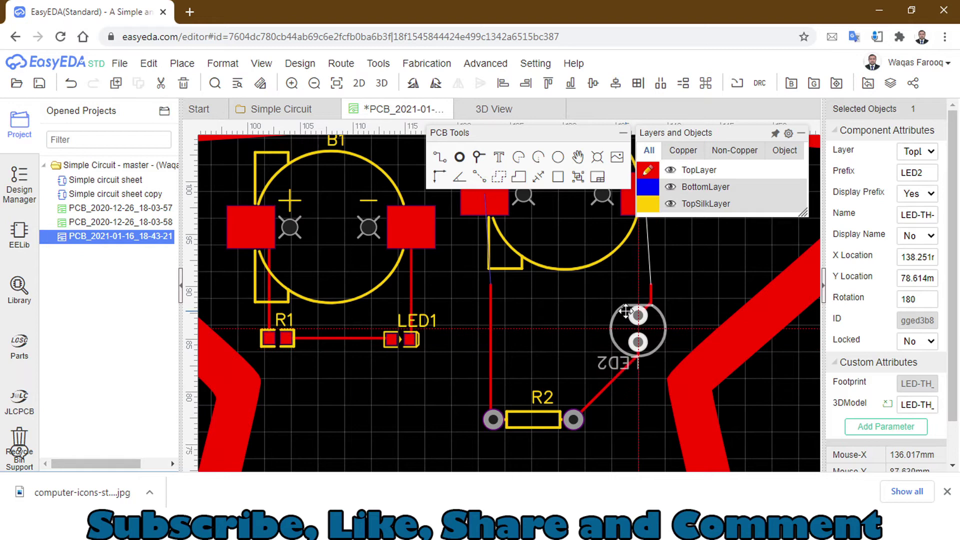
drag(533, 421, 532, 342)
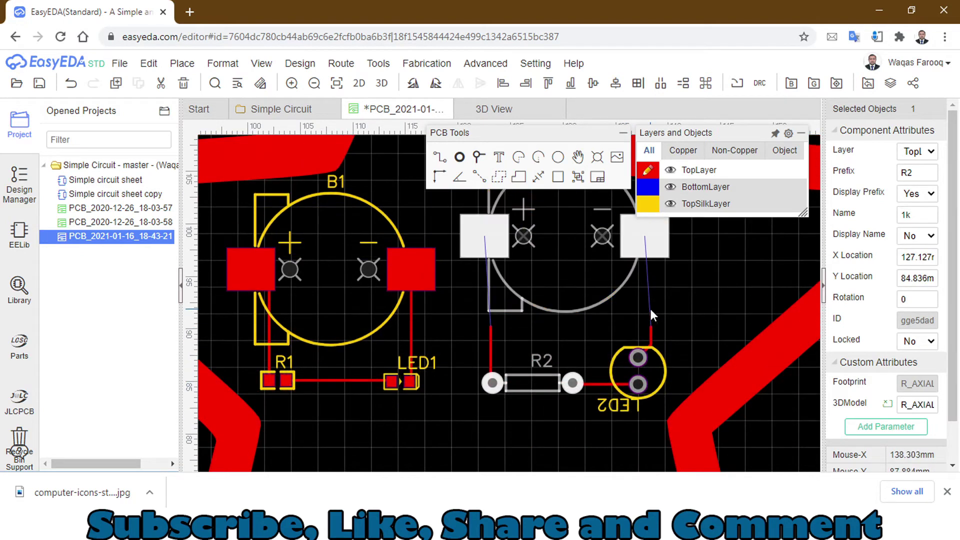
scroll(650, 307, up, 1)
Step: Delete the leftover track stubs near LED2 and R2
click(653, 336)
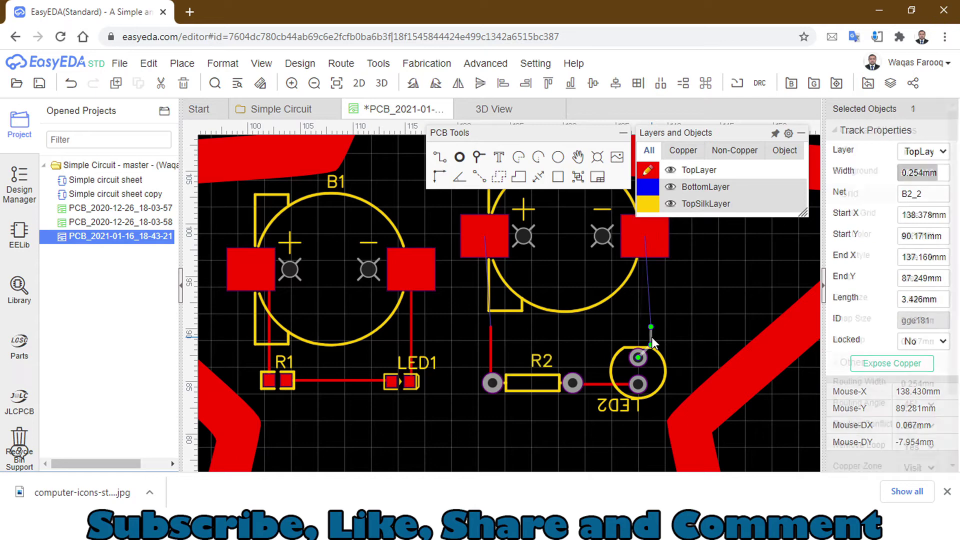
key(Delete)
drag(499, 344, 490, 350)
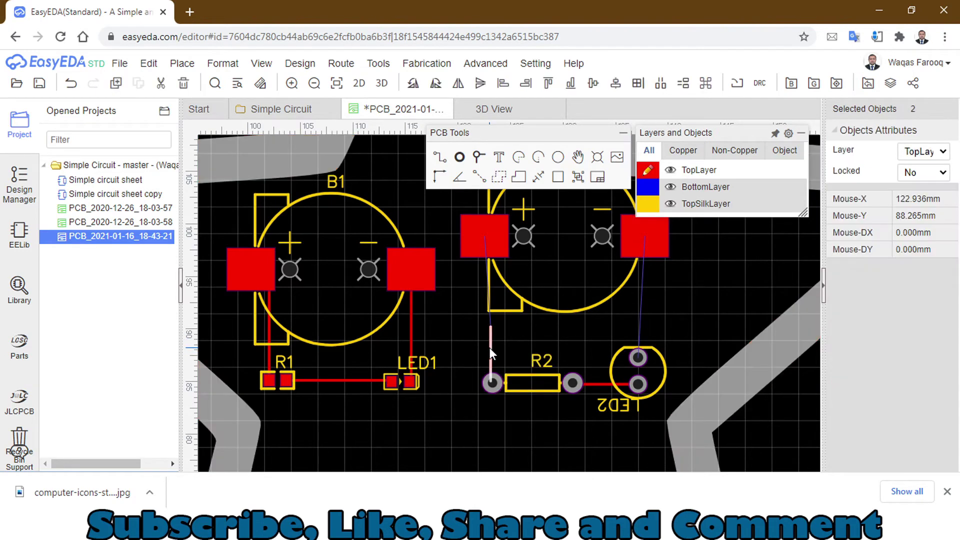
key(Delete)
click(492, 352)
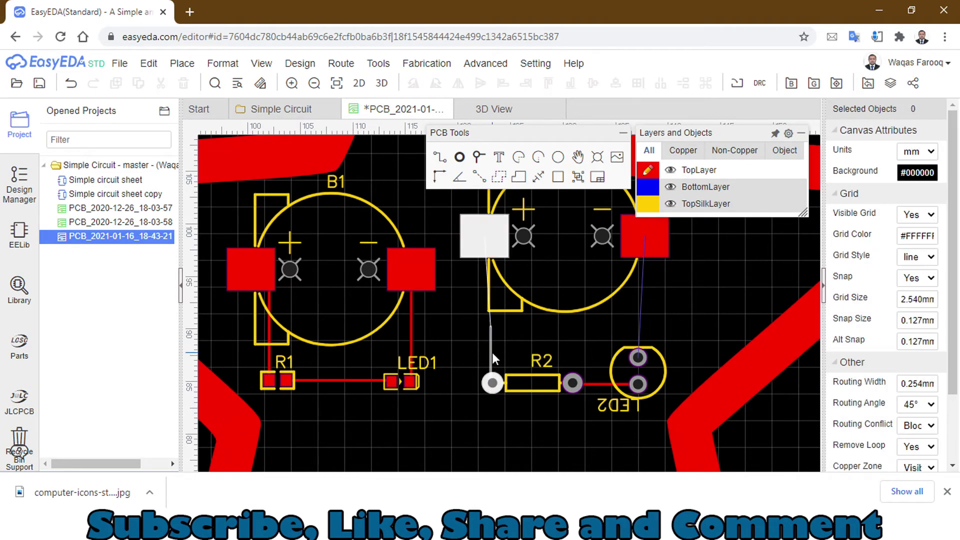
key(Delete)
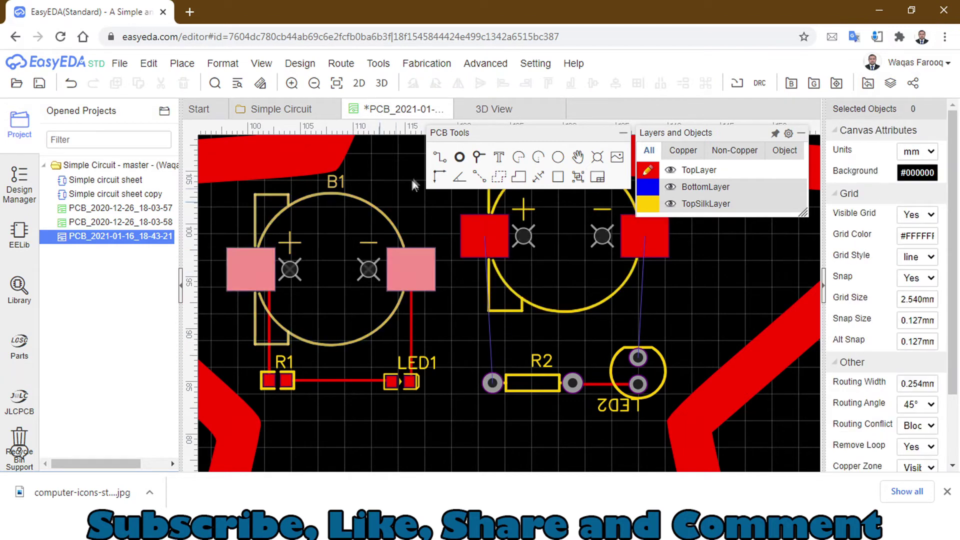
Step: Route tracks from B2's left pad to R2 and B2's right pad to LED2
click(481, 233)
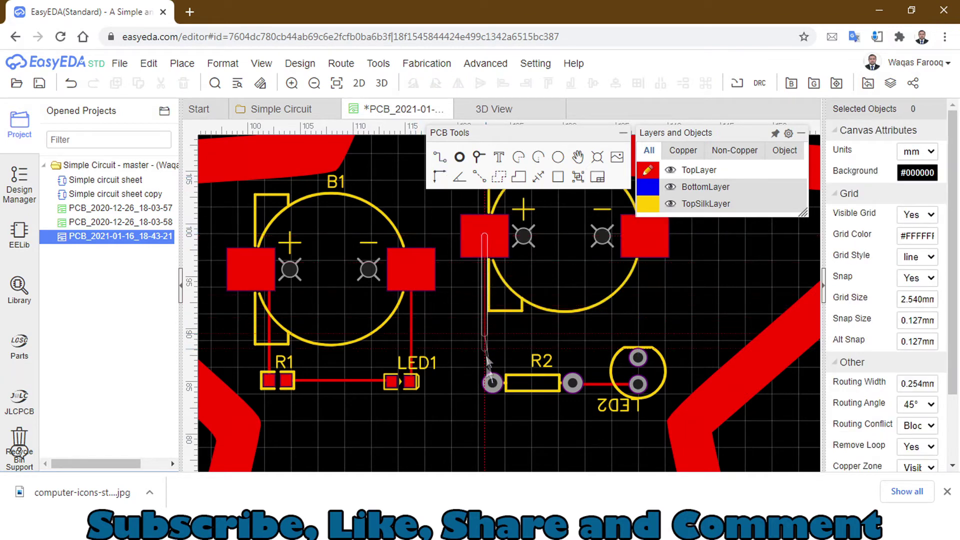
click(490, 386)
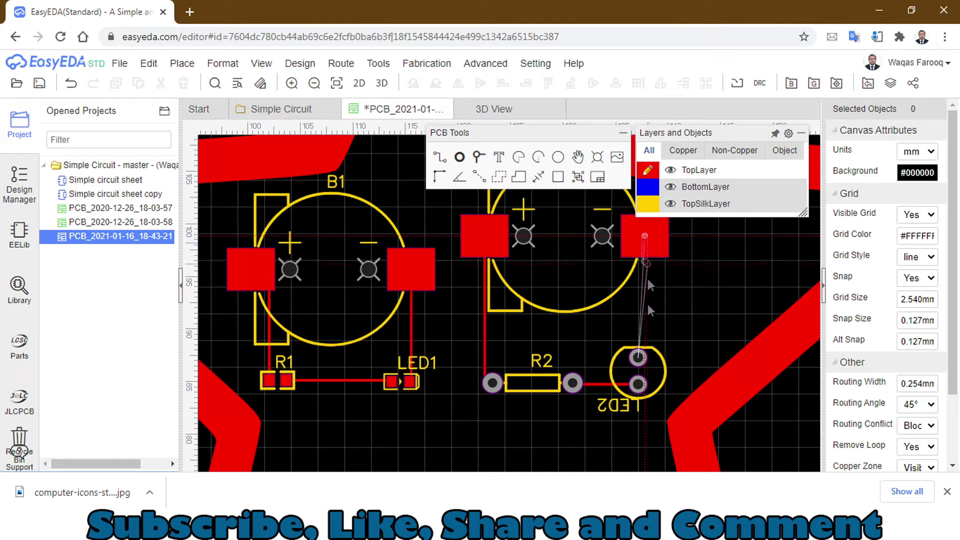
click(644, 239)
click(639, 359)
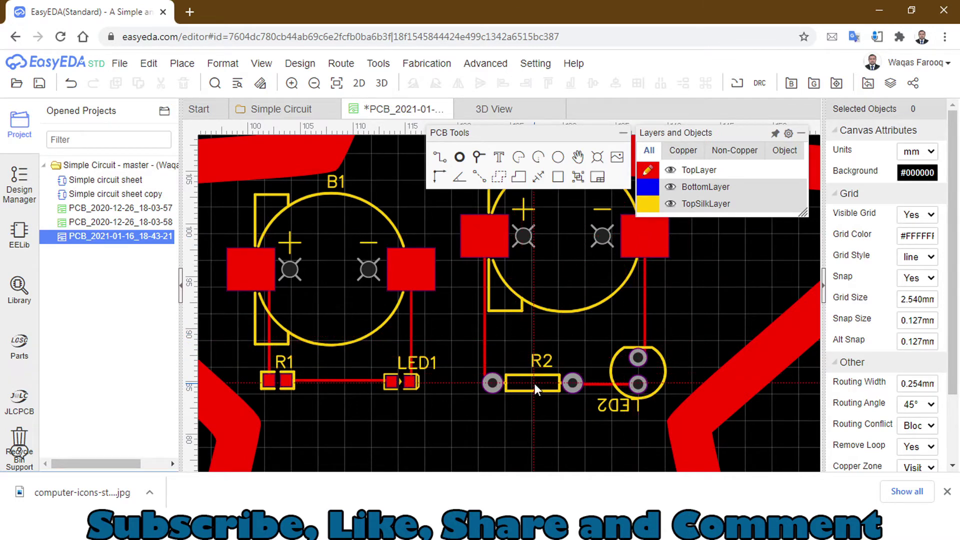
Step: Replace the LED2 track with a new one from B2's right pad to LED2's top pad
click(644, 331)
key(Delete)
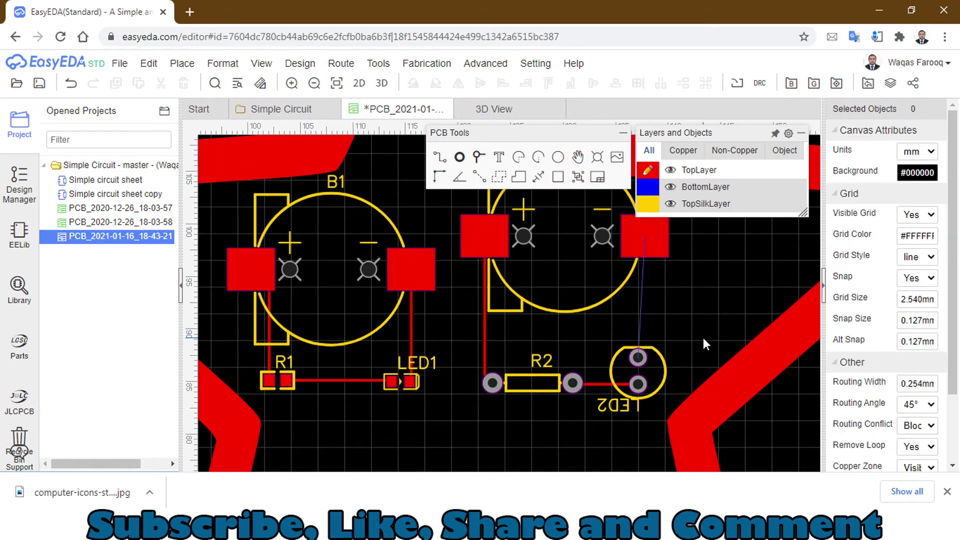
click(440, 158)
click(643, 241)
click(640, 356)
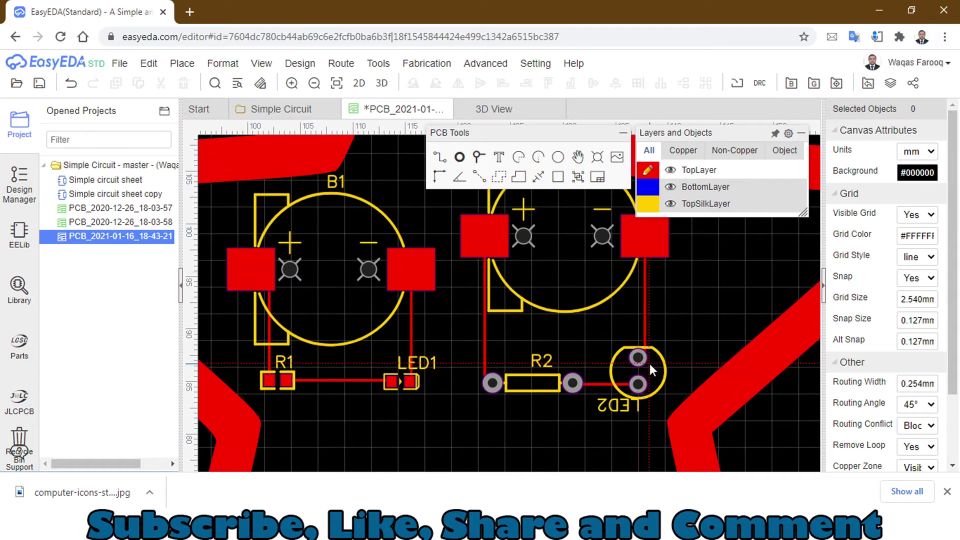
right_click(654, 380)
click(655, 382)
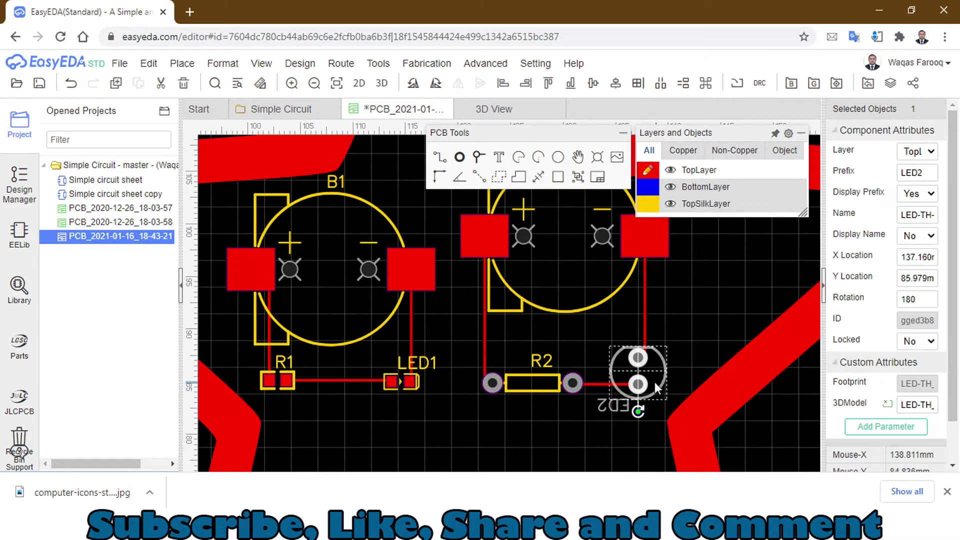
click(693, 321)
scroll(685, 313, down, 5)
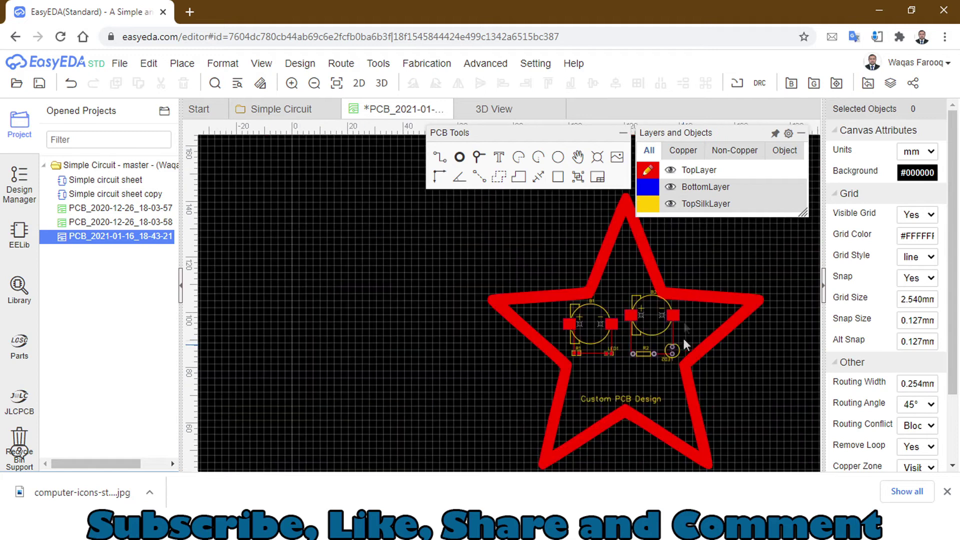
Step: Select B2 with another part and nudge them down with the arrow keys
click(651, 303)
ctrl+click(639, 341)
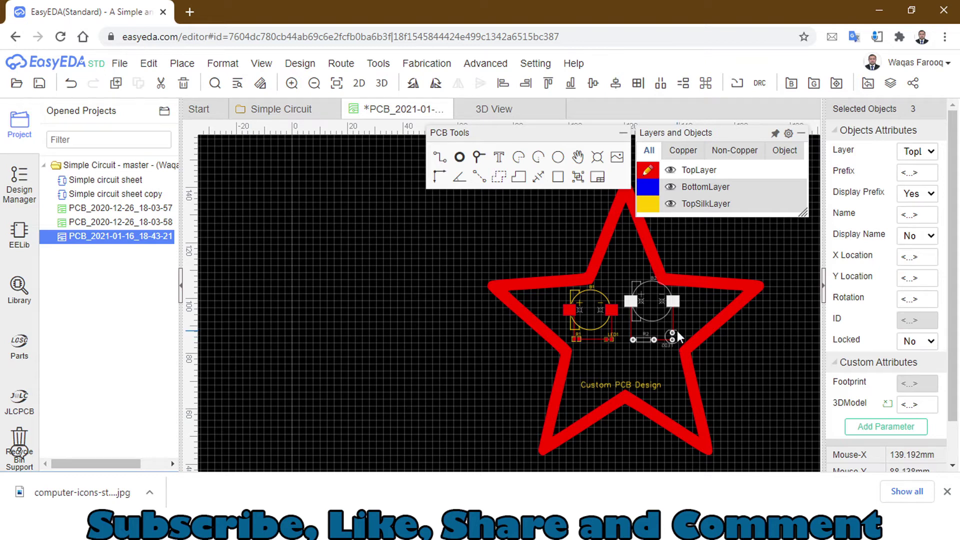
key(Down)
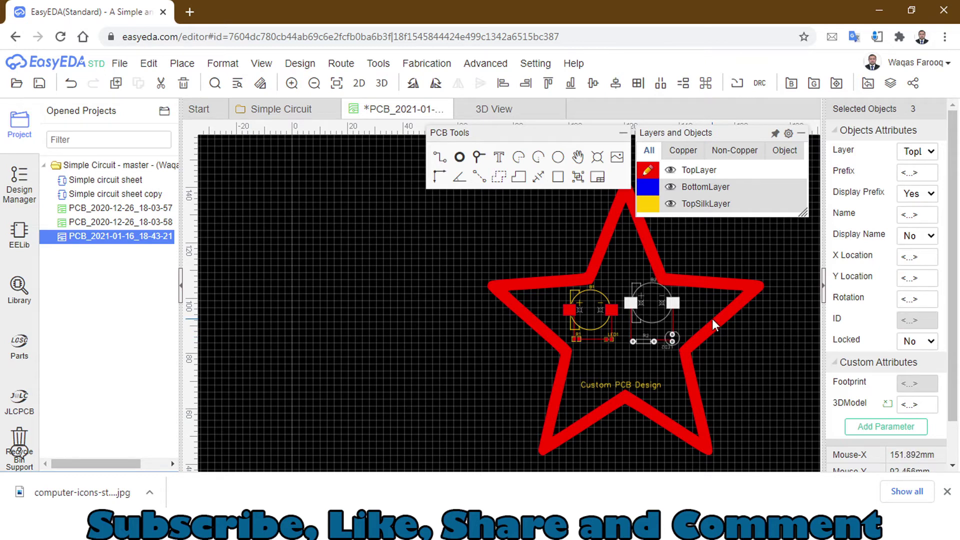
key(Down)
key(Down)
key(Down)
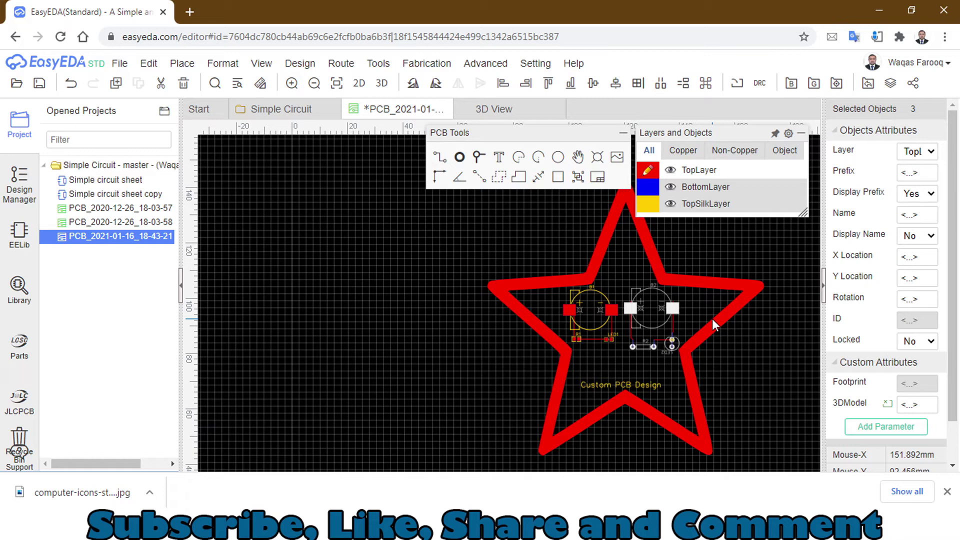
key(Down)
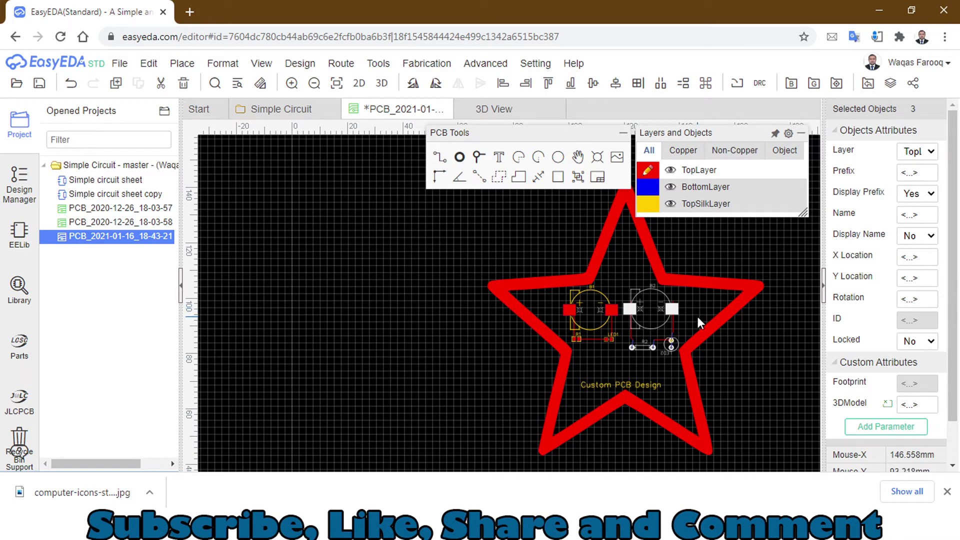
key(Down)
key(Down)
key(Down)
key(Down)
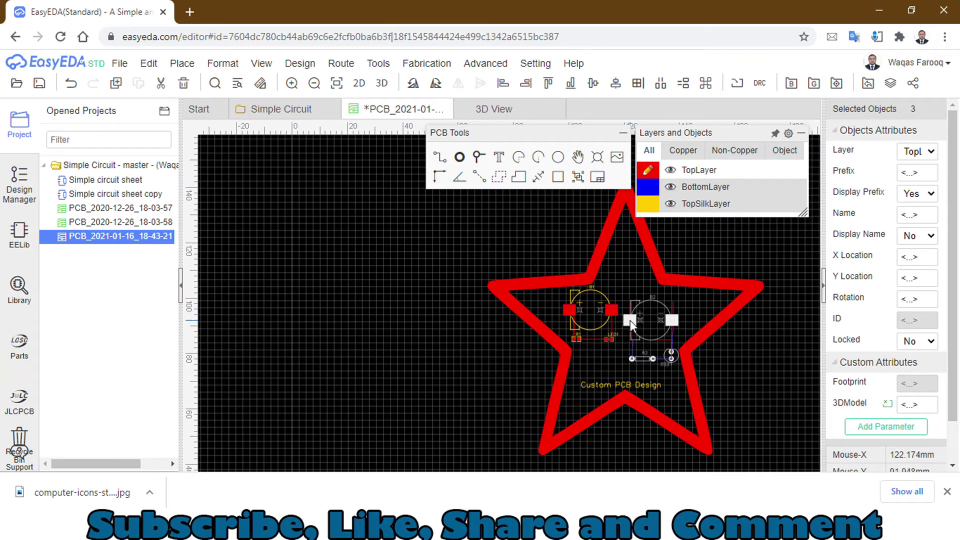
Step: Drag B2, R2 and LED2 down-left, then undo the move with Ctrl+Z
drag(630, 323, 615, 350)
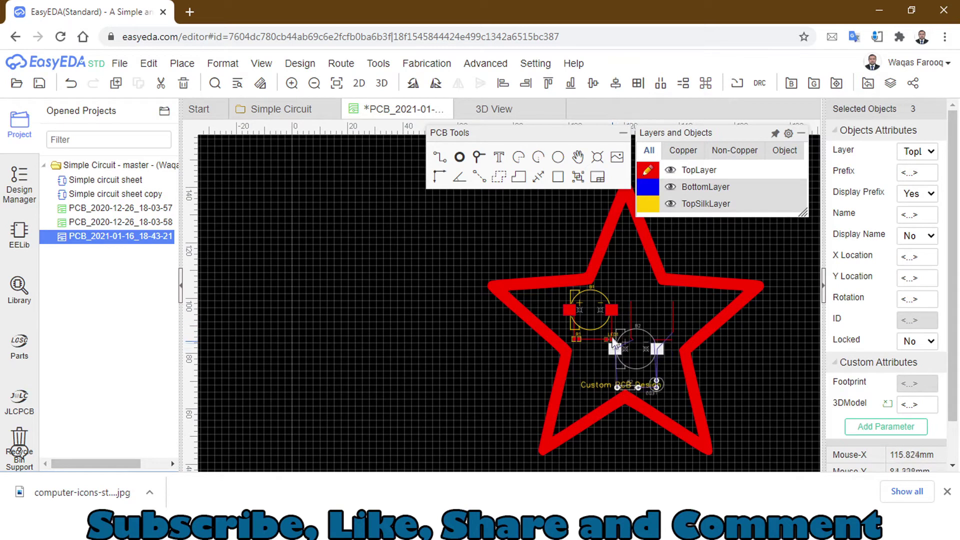
click(657, 312)
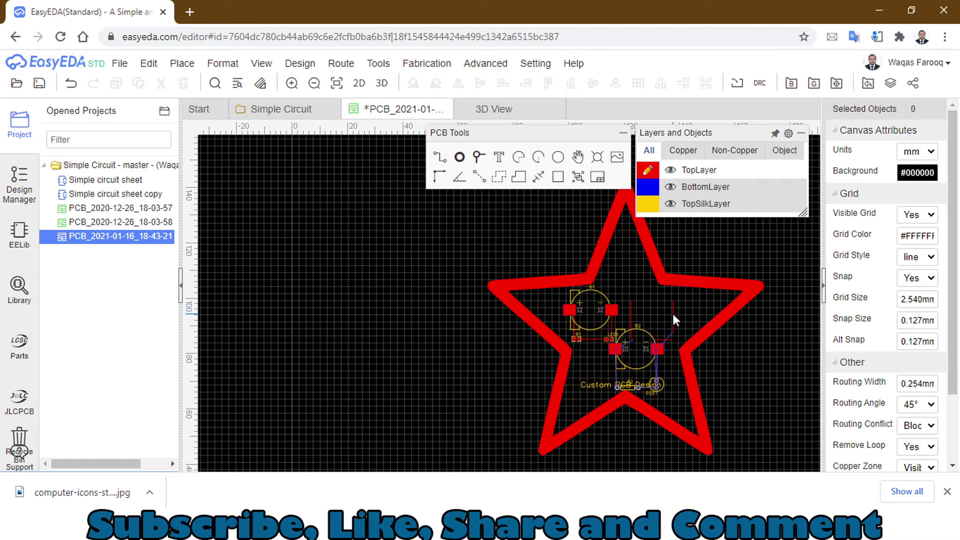
key(ctrl+z)
scroll(688, 315, up, 2)
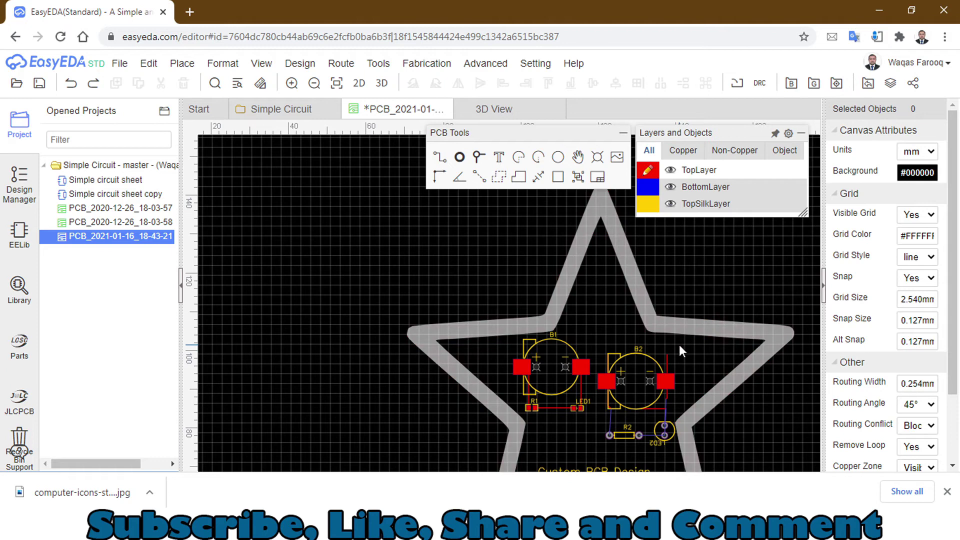
scroll(679, 344, up, 2)
scroll(679, 360, up, 2)
scroll(679, 361, down, 3)
scroll(677, 363, down, 1)
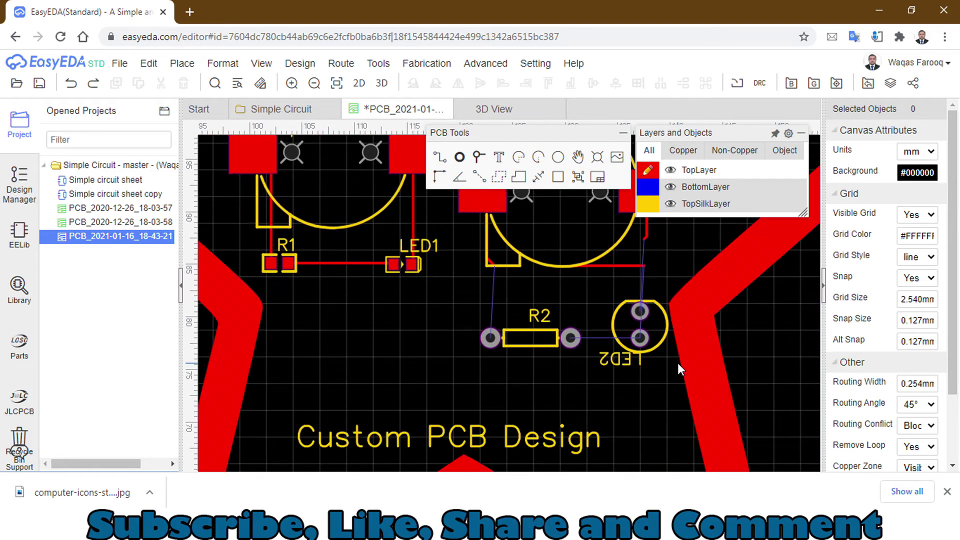
scroll(662, 354, up, 2)
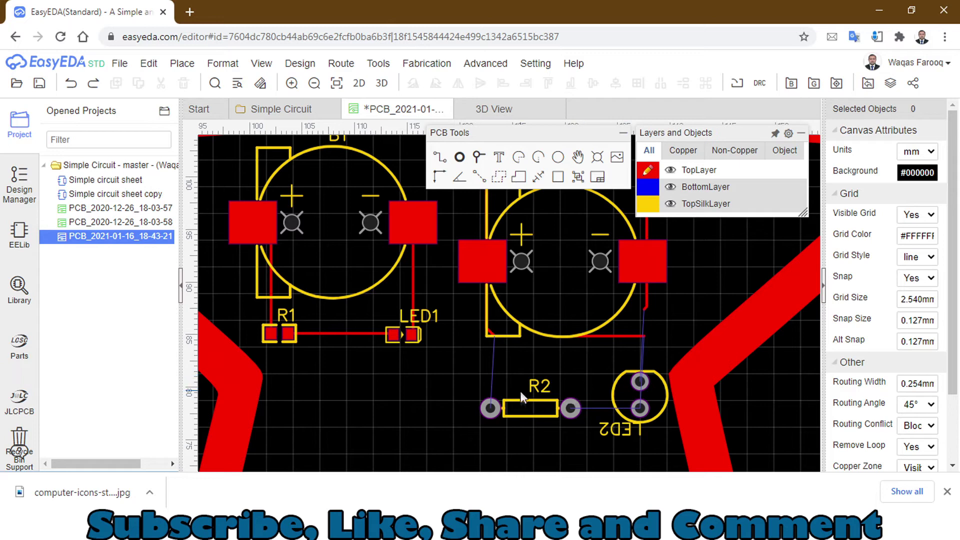
Step: Rotate resistor R2 vertical and move it down-left beneath B2
click(520, 406)
drag(522, 405, 510, 395)
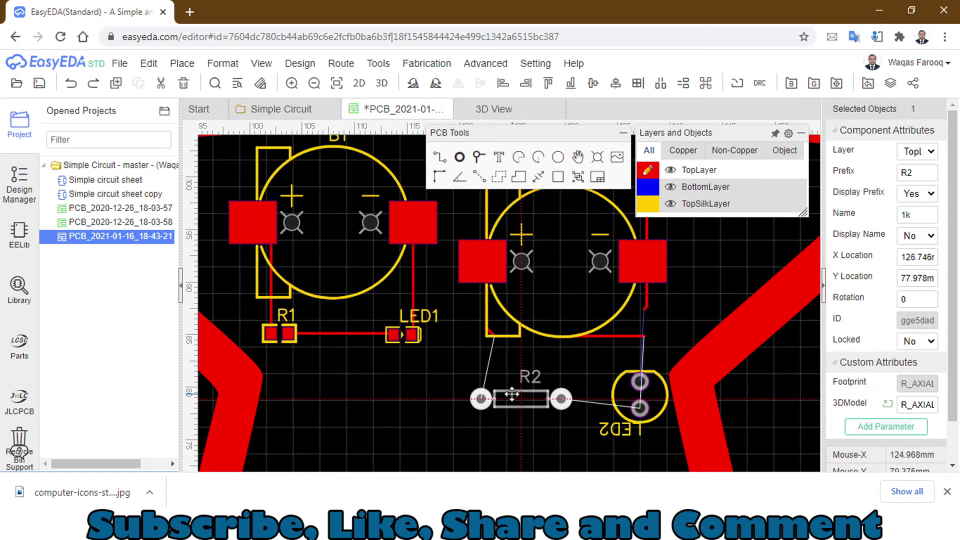
key(space)
key(space)
key(space)
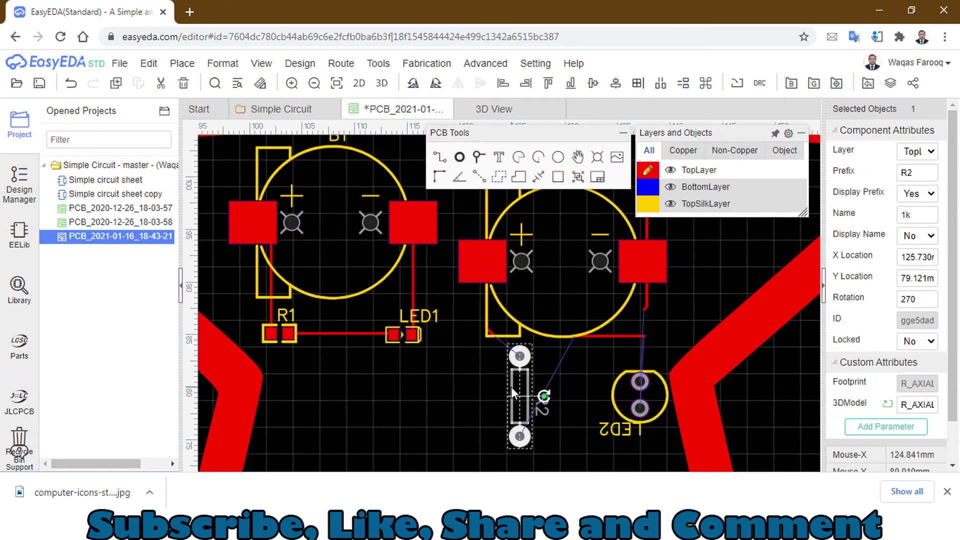
drag(511, 396, 482, 406)
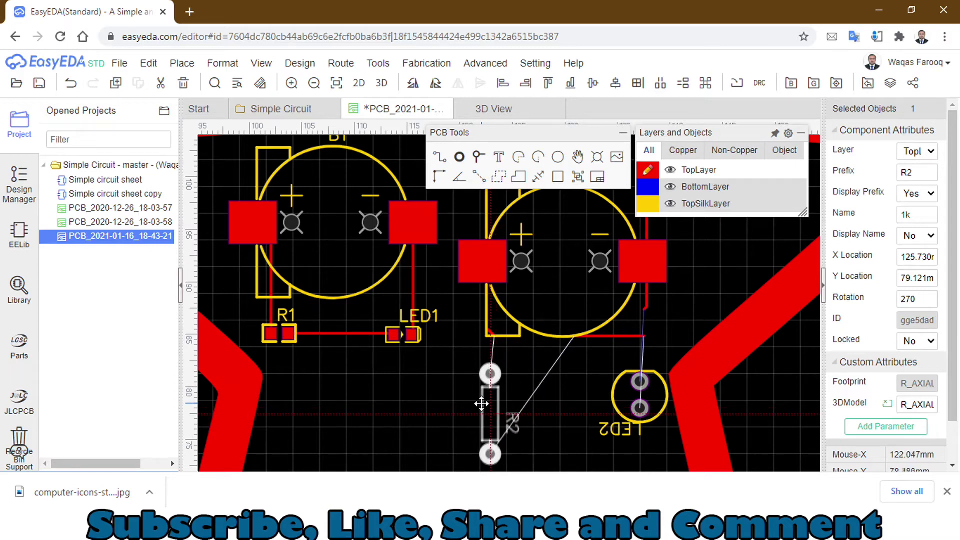
Step: Rotate LED2 twice and delete the short horizontal track below B2
click(631, 389)
key(space)
key(space)
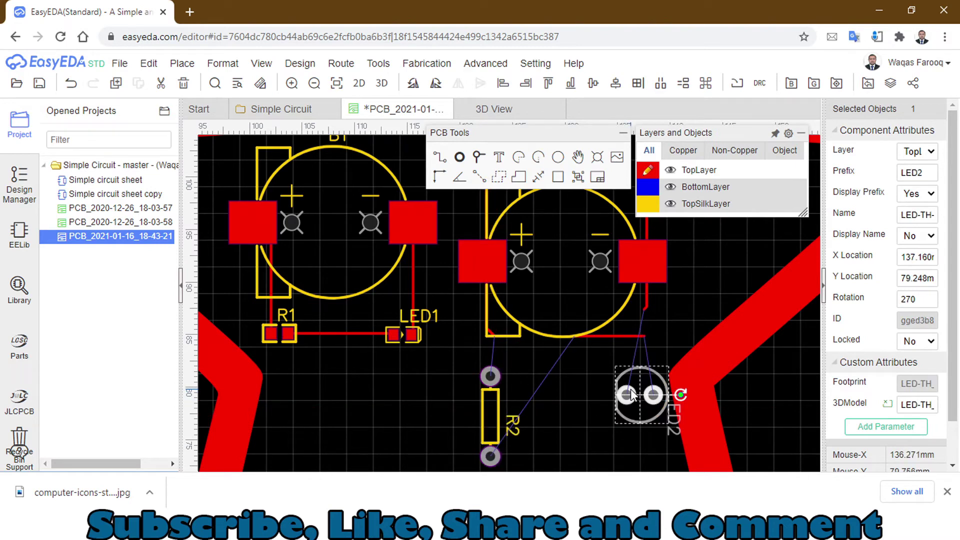
key(space)
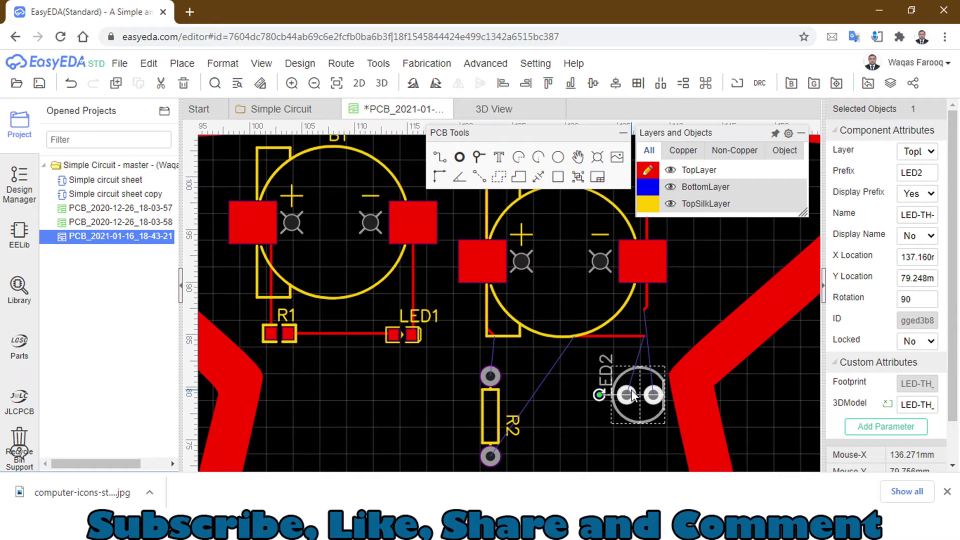
click(630, 338)
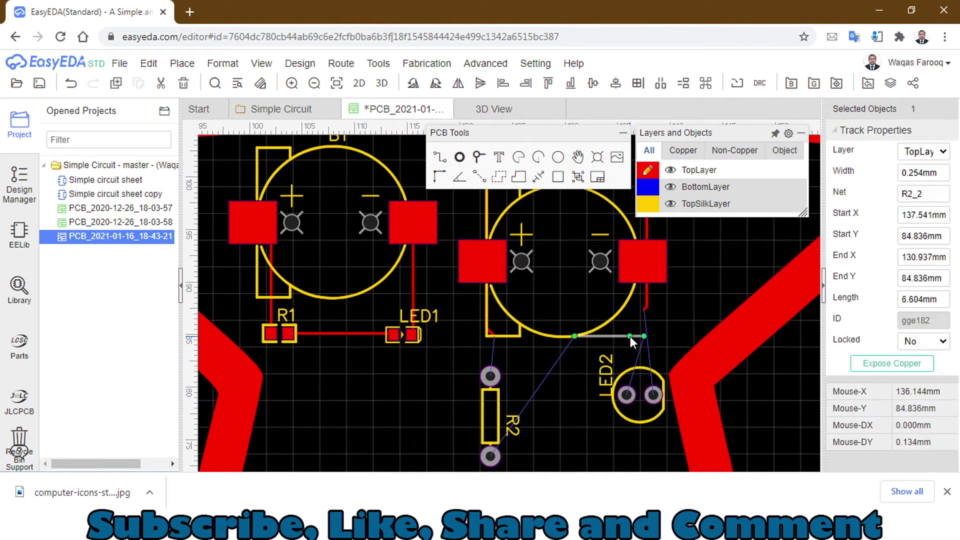
key(Delete)
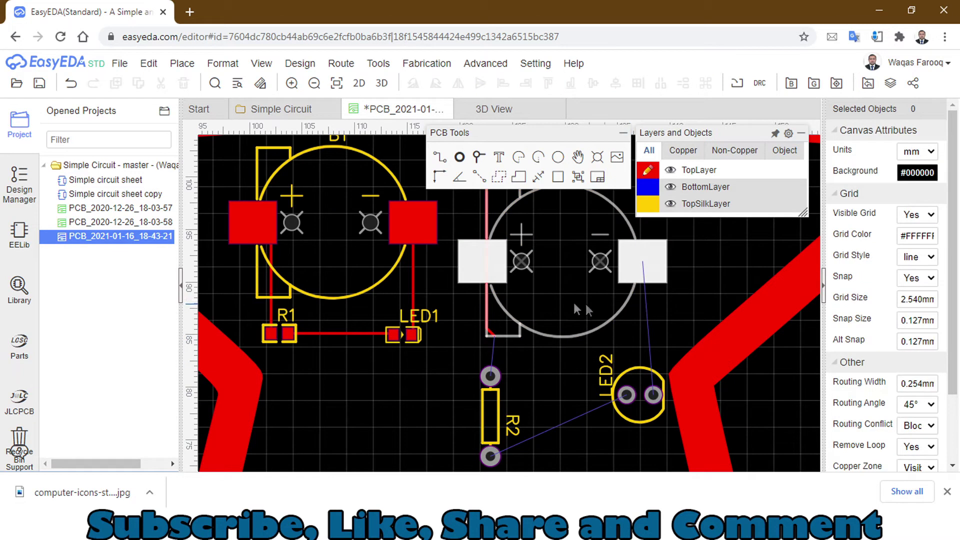
Step: Delete the vertical track left of B2 and move B2 to its new spot
click(481, 308)
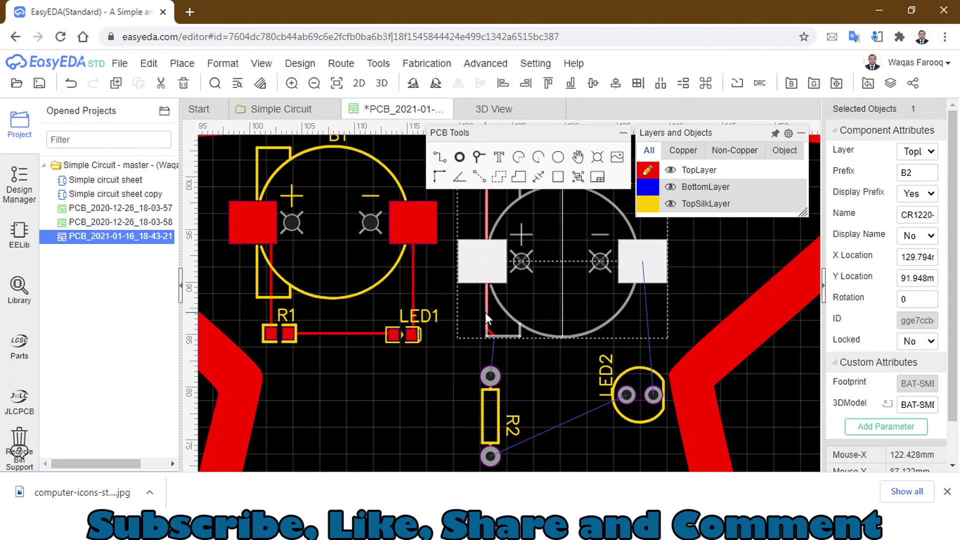
scroll(474, 334, up, 2)
click(471, 392)
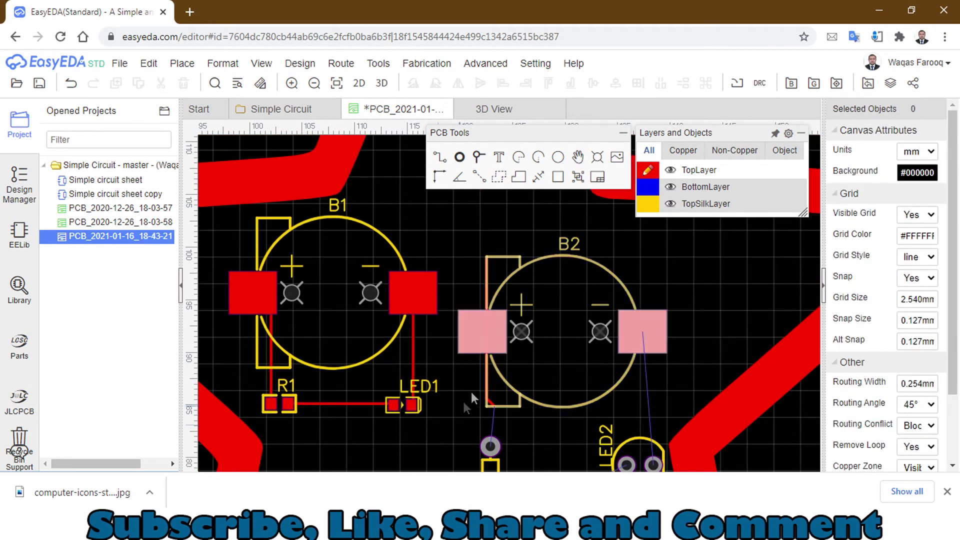
click(492, 397)
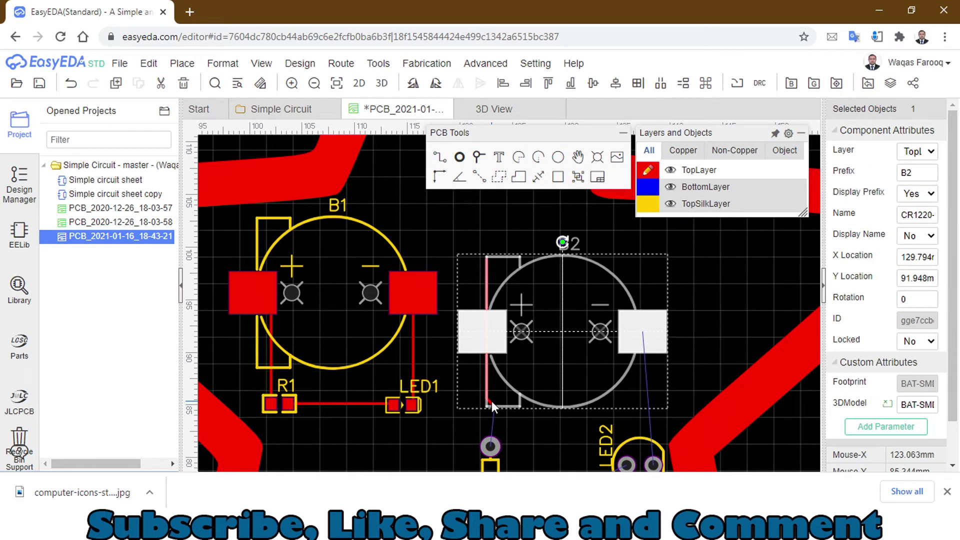
drag(491, 401, 535, 371)
click(489, 394)
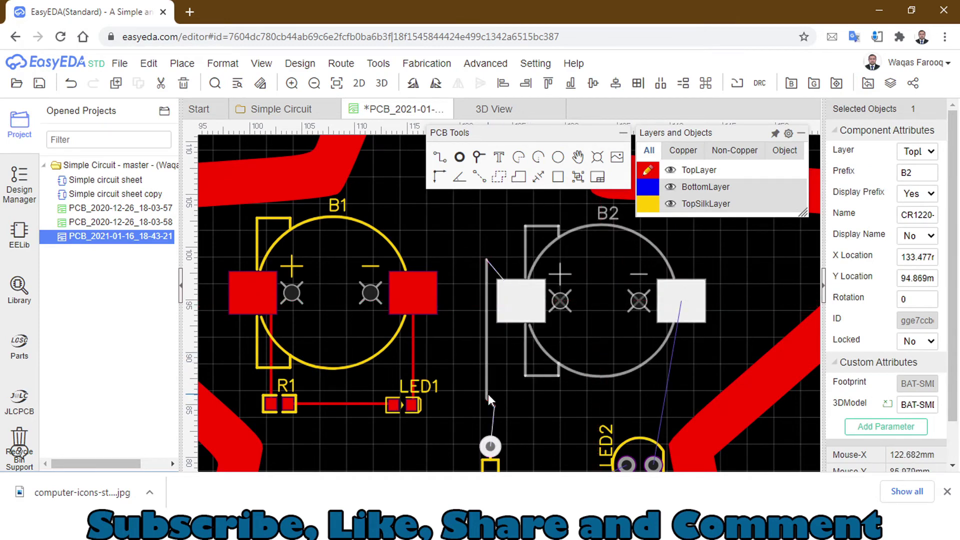
key(Delete)
click(558, 345)
mouse_move(559, 345)
mouse_down()
mouse_move(523, 372)
mouse_move(518, 353)
mouse_up()
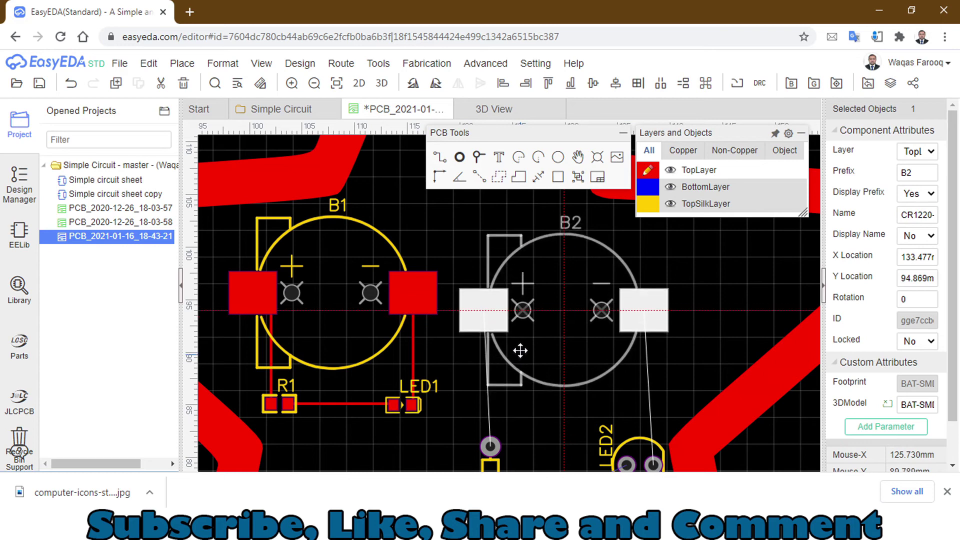
scroll(552, 360, down, 2)
Step: Reposition LED2 and move R2 up to new positions
drag(629, 411, 595, 366)
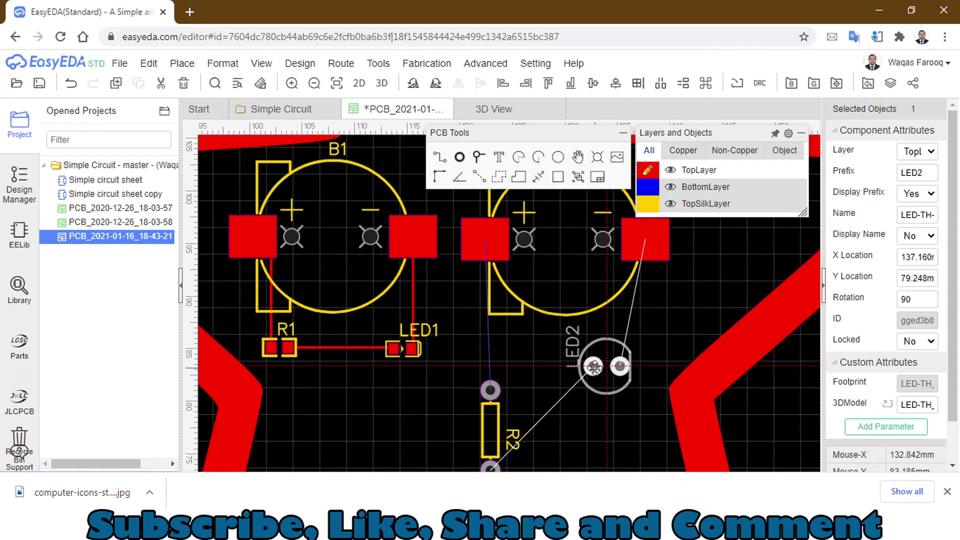
drag(594, 367, 601, 367)
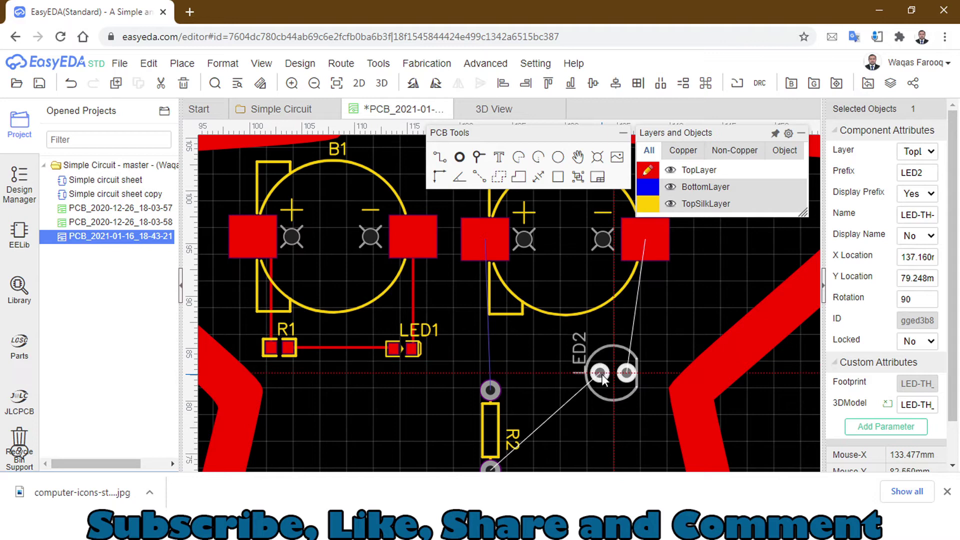
mouse_move(489, 436)
mouse_down()
mouse_move(493, 385)
mouse_move(484, 405)
mouse_up()
drag(619, 384, 625, 441)
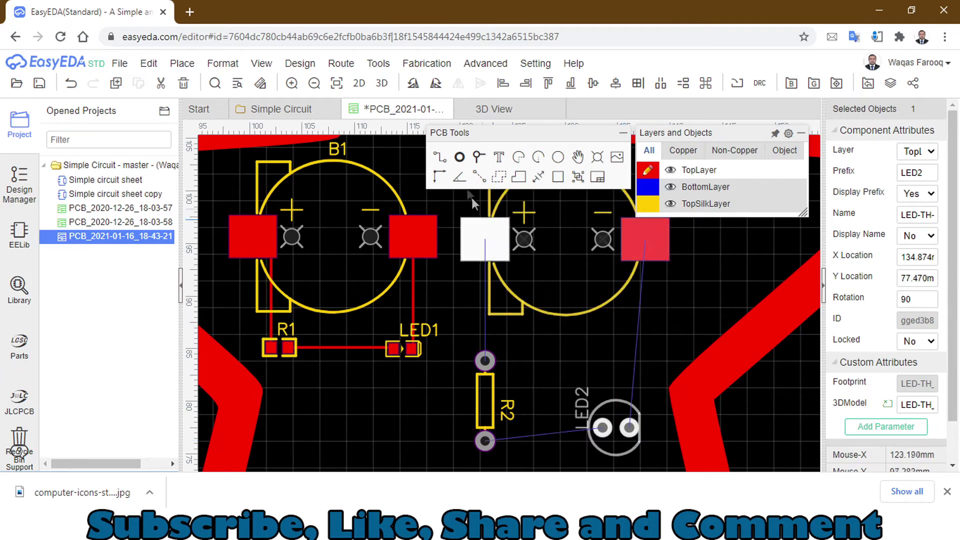
Step: Route tracks linking B2's left pad to R2, R2 to LED2, and LED2 to B2's right pad
click(480, 330)
click(484, 241)
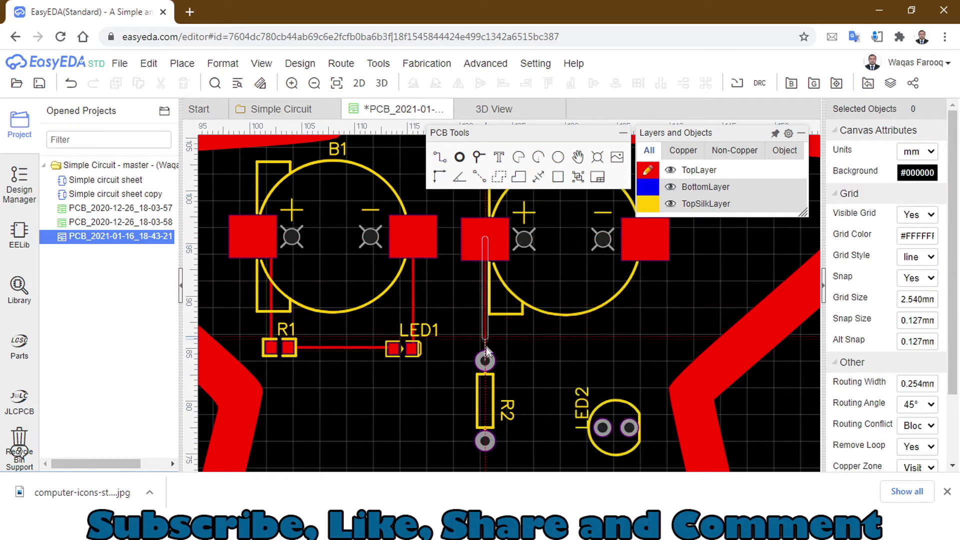
click(485, 362)
click(485, 441)
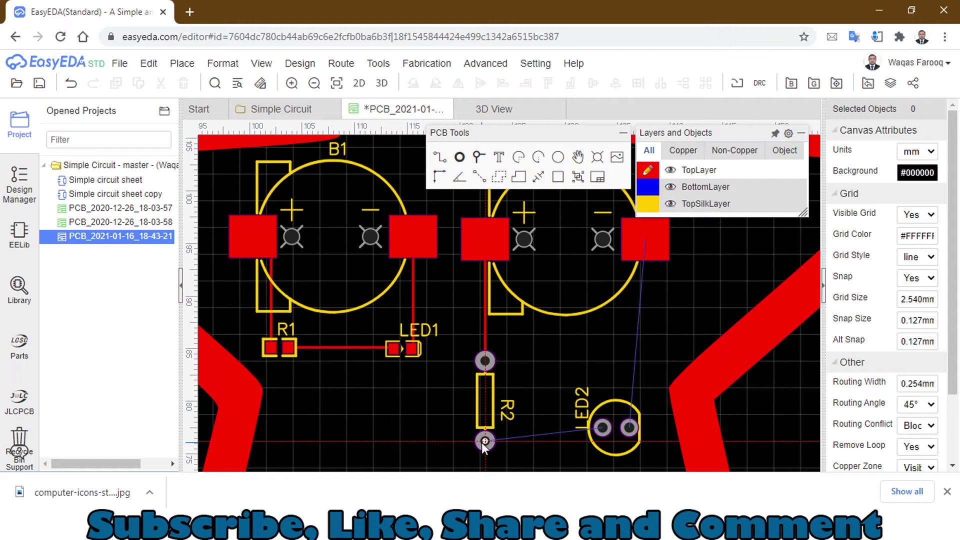
click(602, 428)
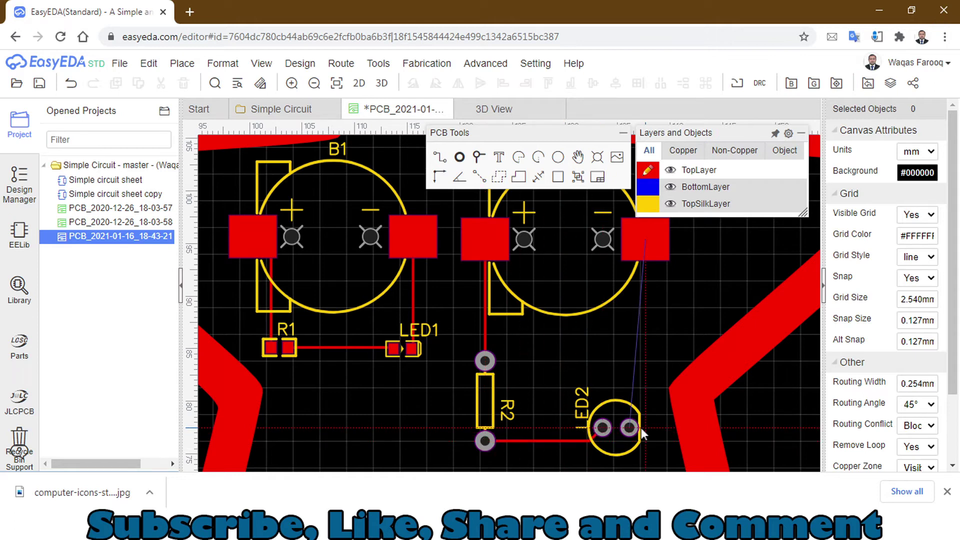
click(630, 430)
click(647, 241)
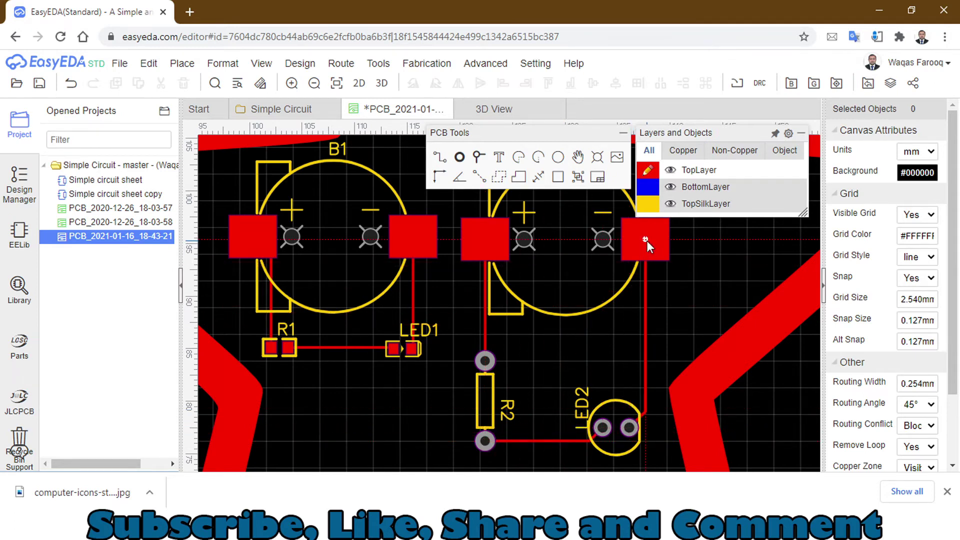
scroll(663, 309, down, 4)
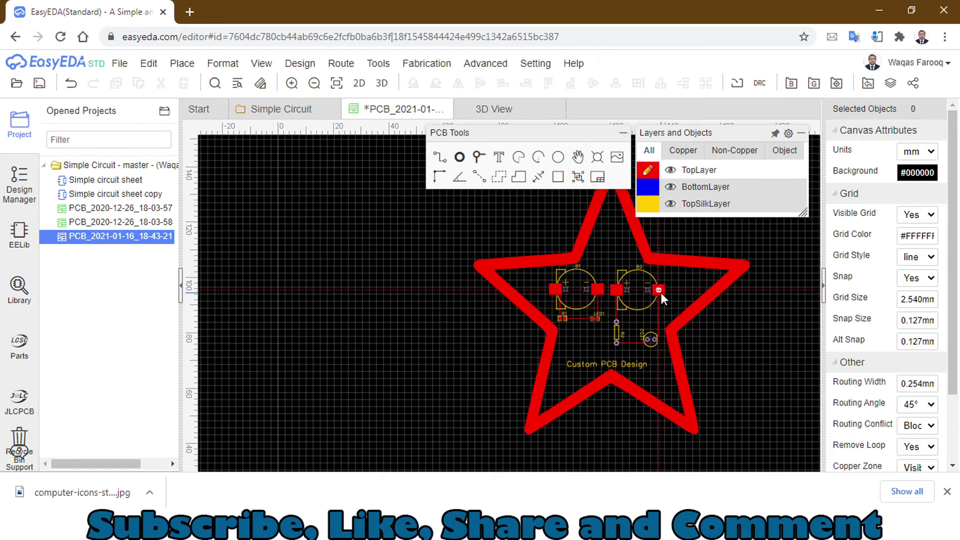
scroll(661, 293, up, 2)
scroll(661, 293, down, 2)
scroll(661, 293, up, 2)
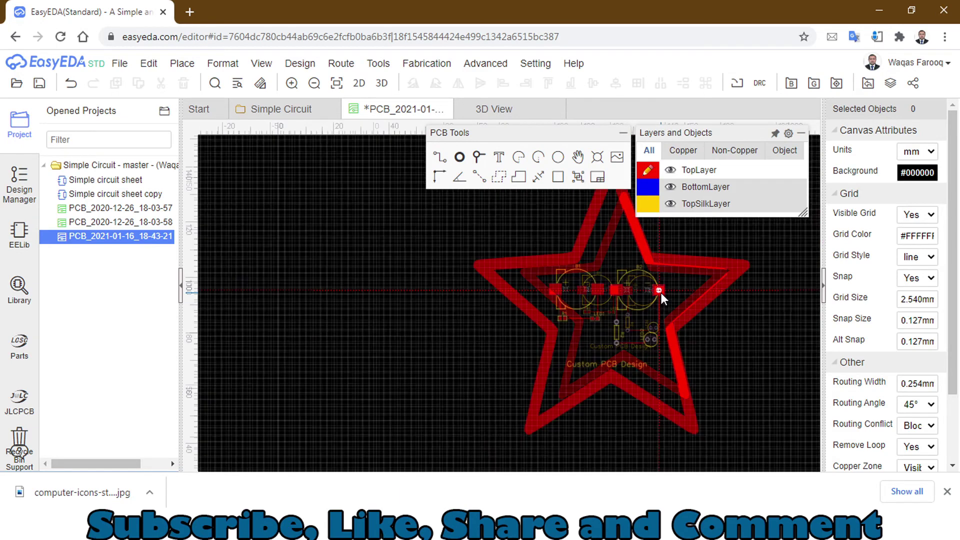
scroll(661, 293, down, 2)
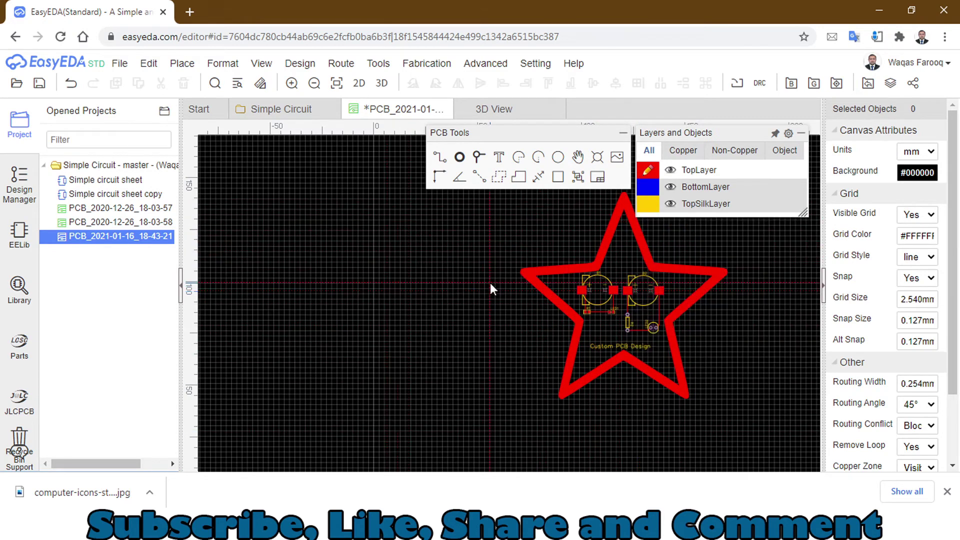
scroll(490, 283, up, 1)
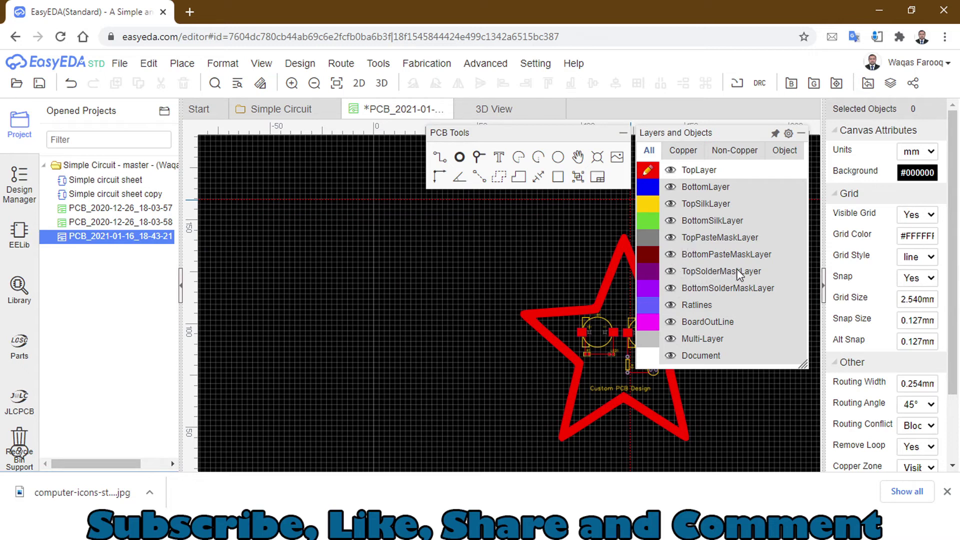
Step: Make the board outline layer active and set the routing angle to free angle
click(647, 324)
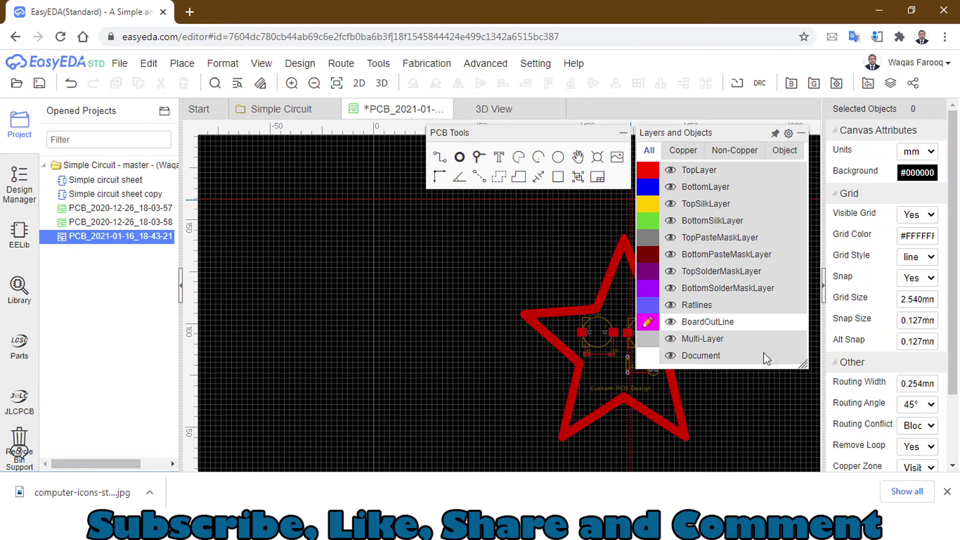
click(924, 405)
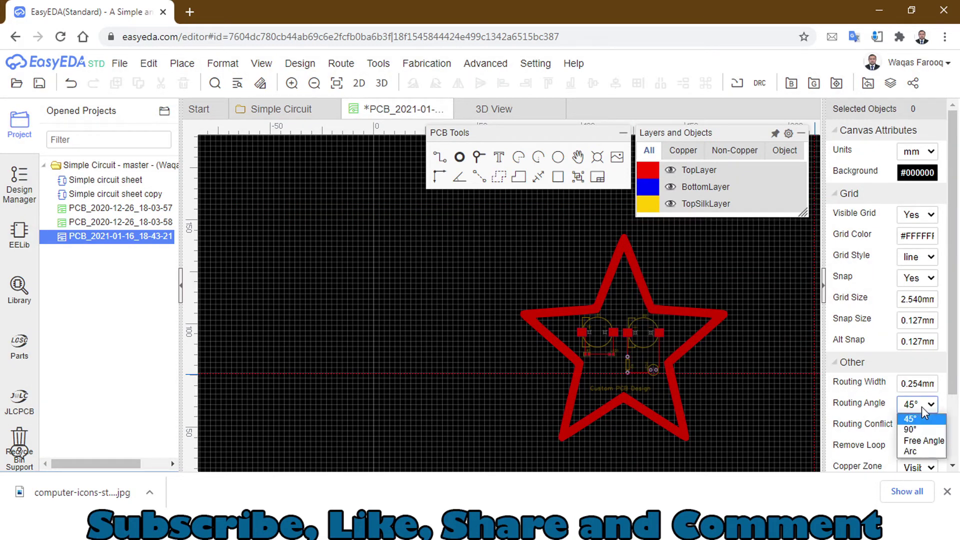
click(923, 444)
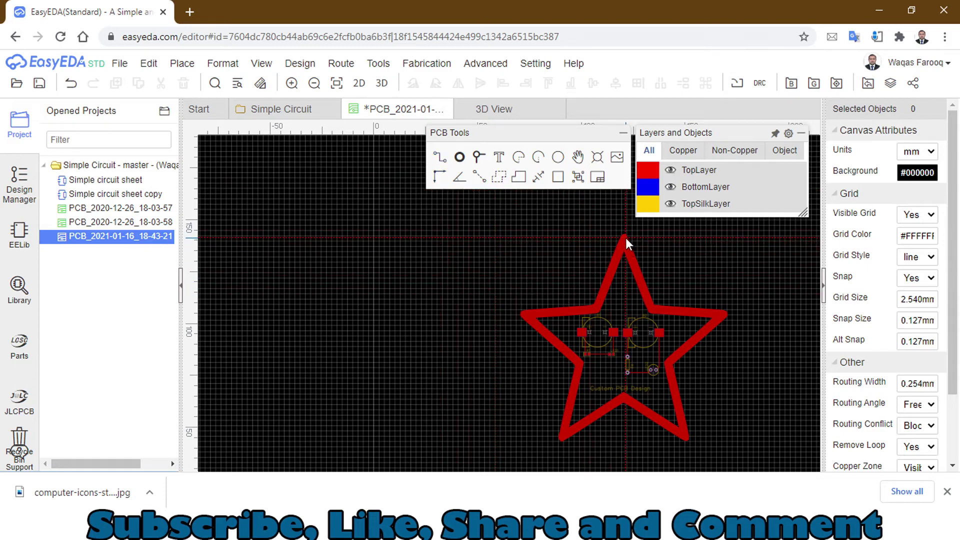
scroll(625, 238, up, 5)
scroll(626, 238, down, 2)
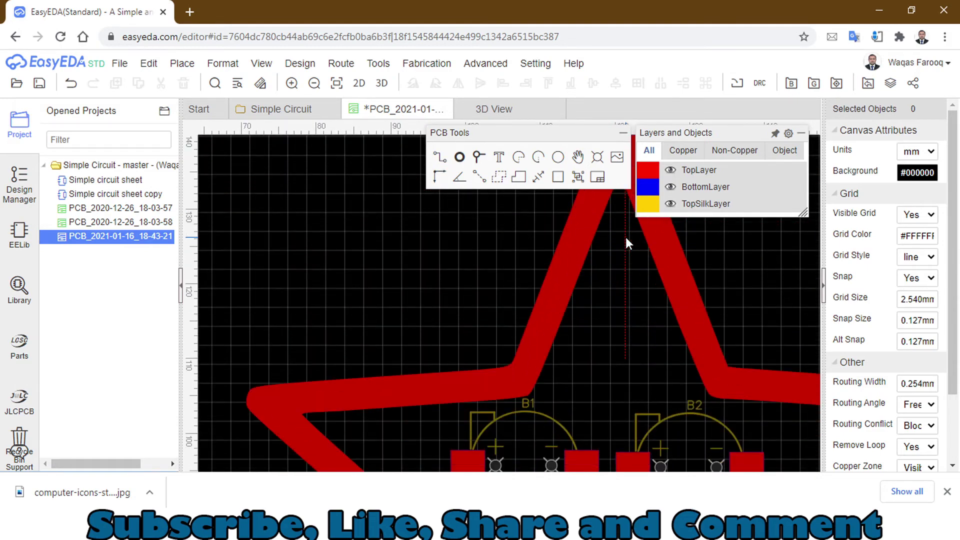
scroll(626, 237, down, 4)
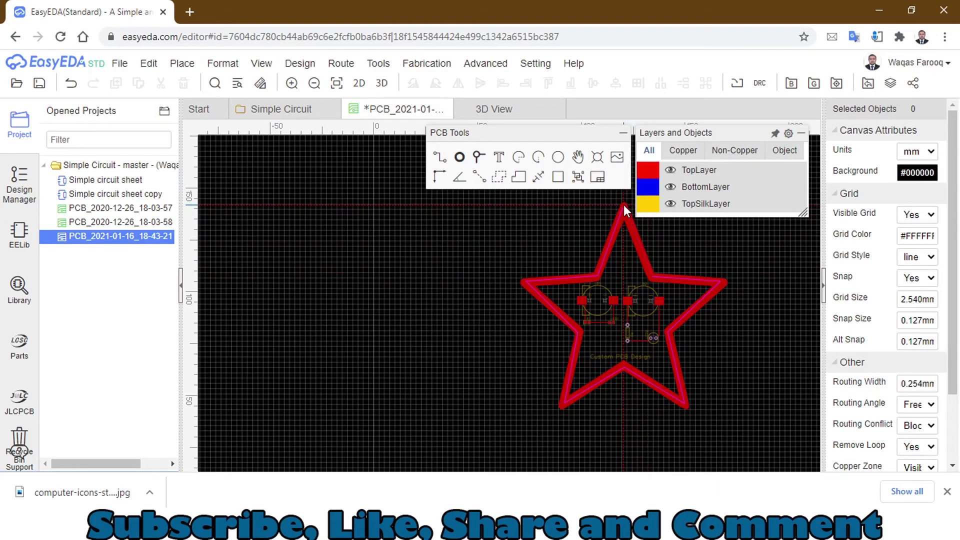
scroll(623, 227, up, 2)
scroll(623, 228, up, 2)
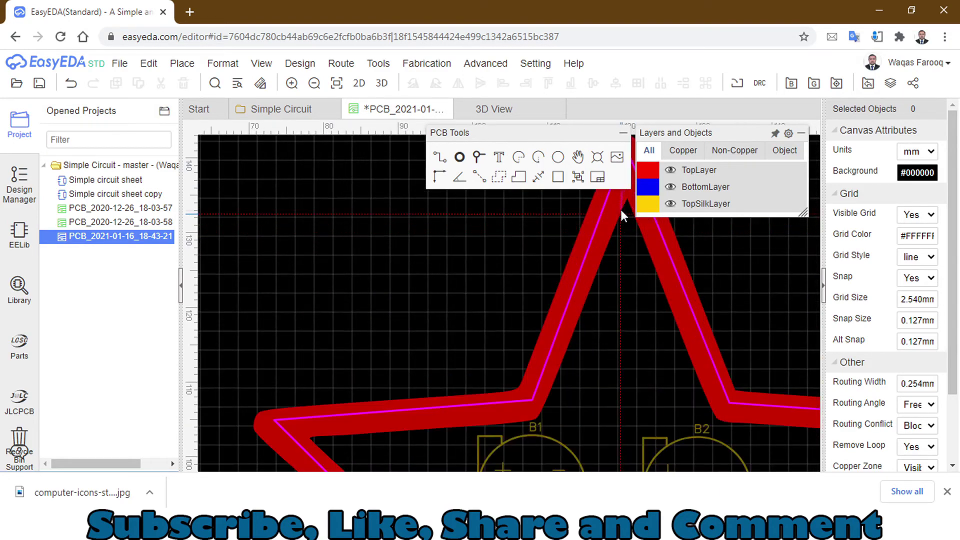
scroll(620, 208, up, 2)
scroll(620, 210, up, 2)
scroll(619, 238, up, 1)
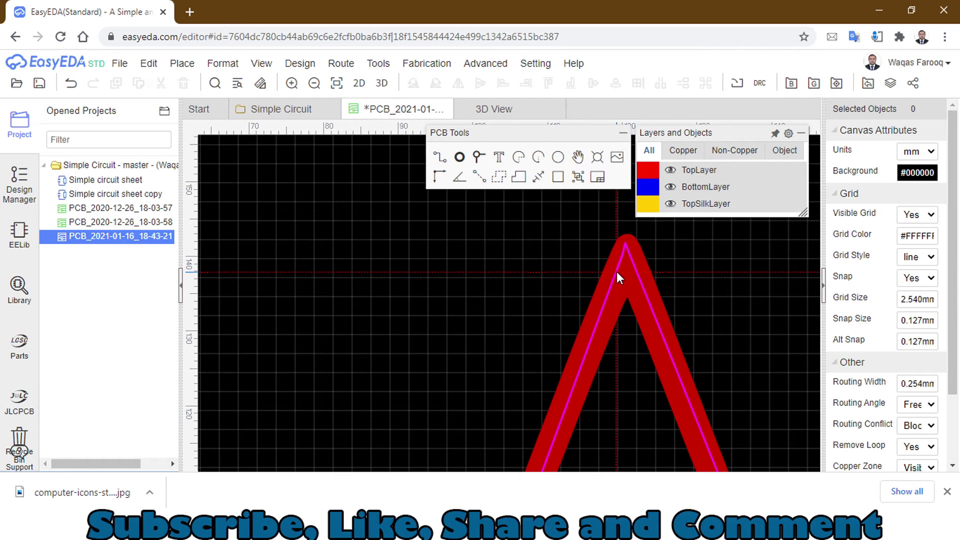
scroll(616, 272, down, 1)
scroll(616, 271, down, 1)
scroll(616, 270, down, 1)
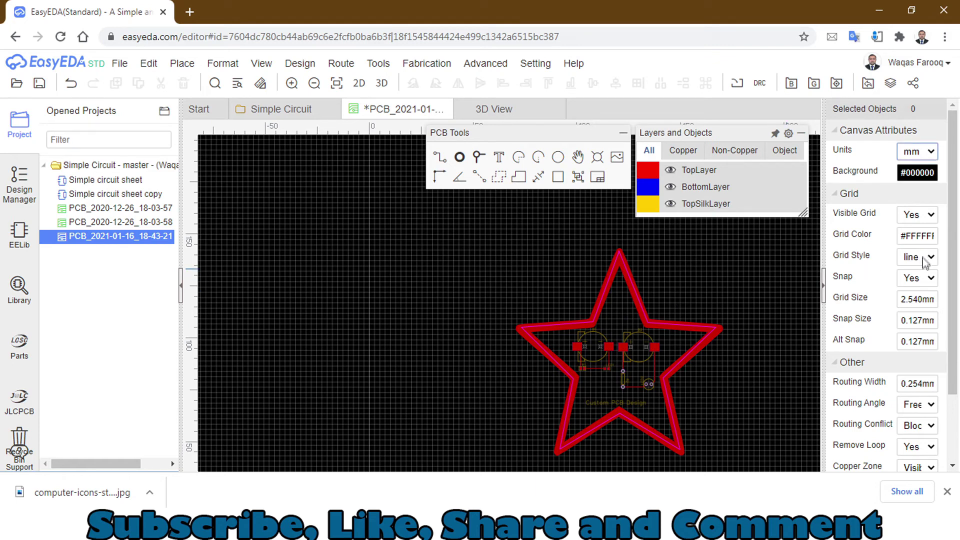
mouse_move(720, 225)
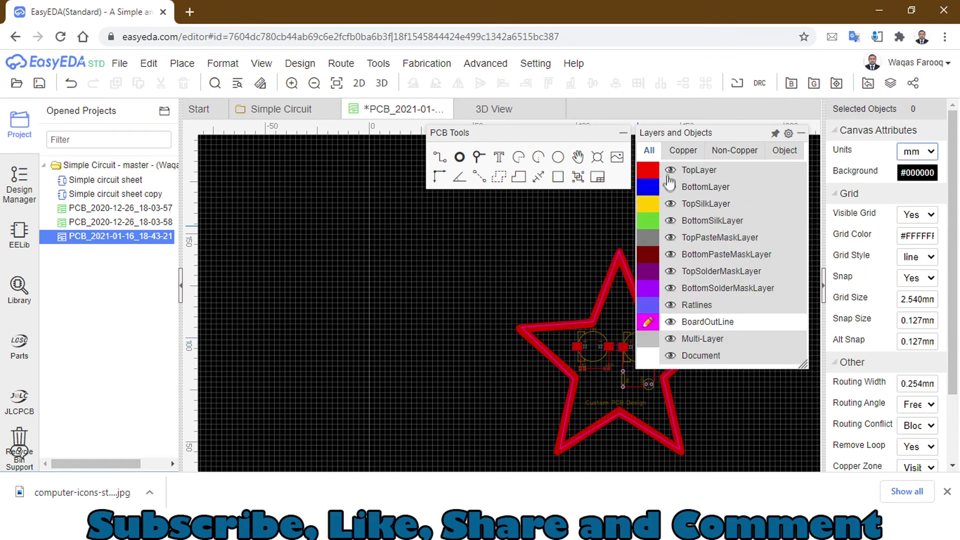
Step: Activate TopLayer, then select the red star image and delete it
click(648, 171)
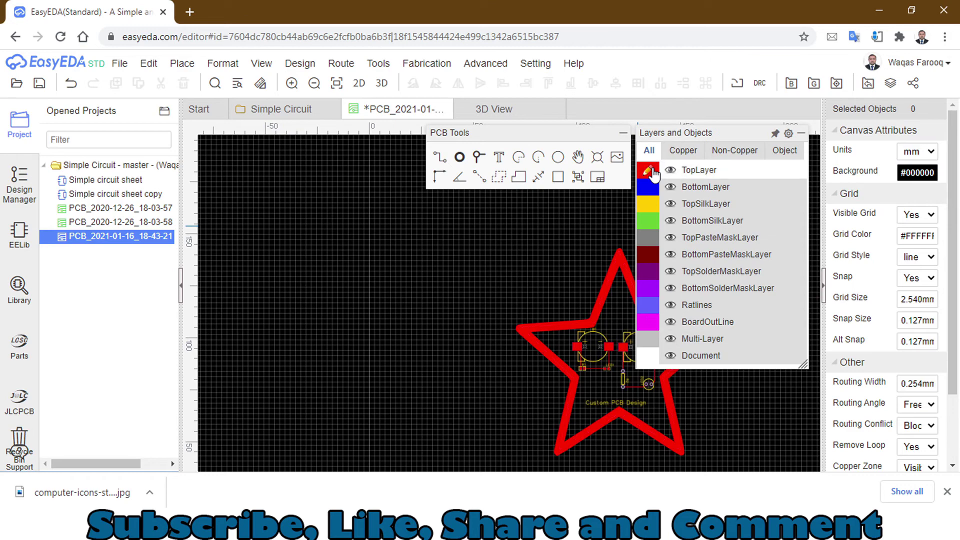
click(619, 258)
key(Delete)
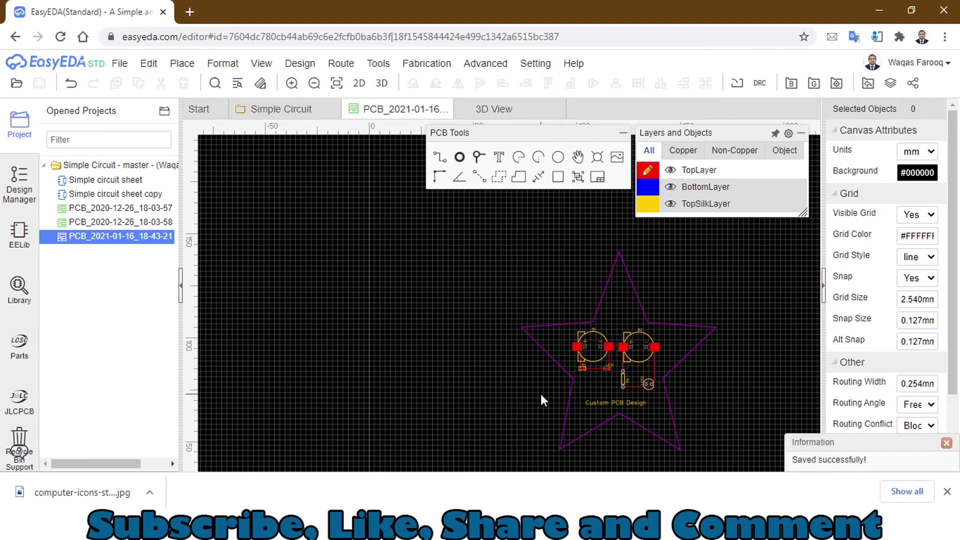
Step: Render the board in 3D and rotate it between perspective and face-on views
click(381, 84)
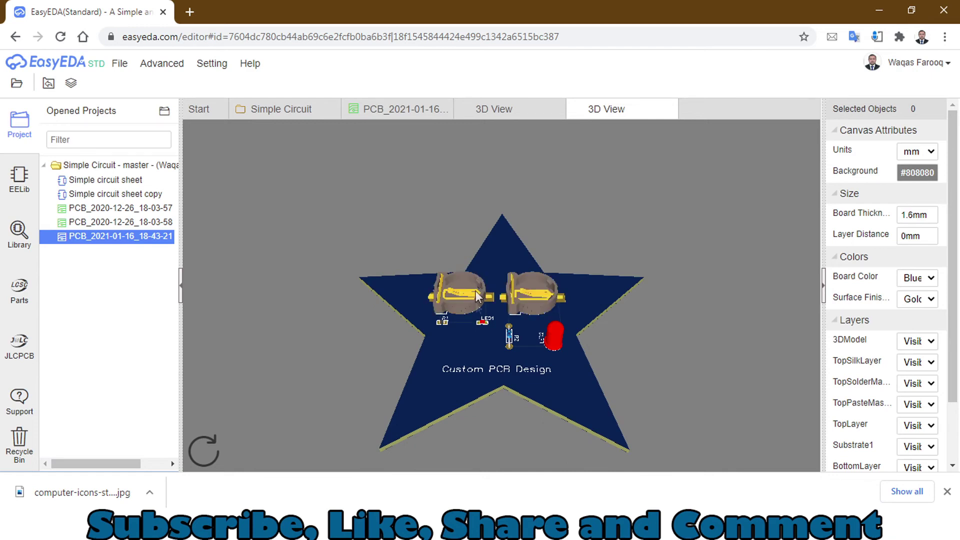
mouse_move(477, 277)
mouse_down()
mouse_move(501, 314)
mouse_move(353, 303)
mouse_move(408, 284)
mouse_up()
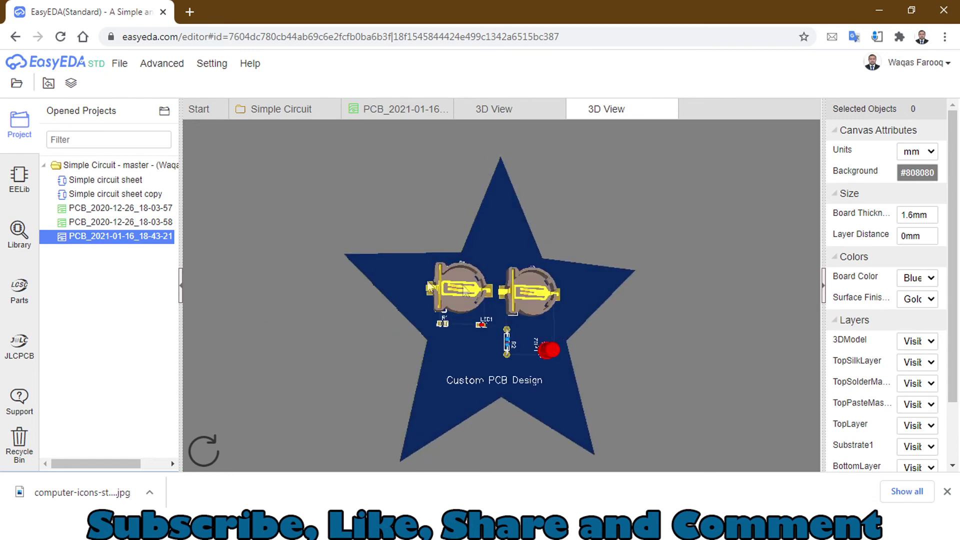
drag(407, 284, 520, 289)
scroll(520, 290, up, 2)
scroll(520, 289, down, 2)
scroll(520, 290, down, 1)
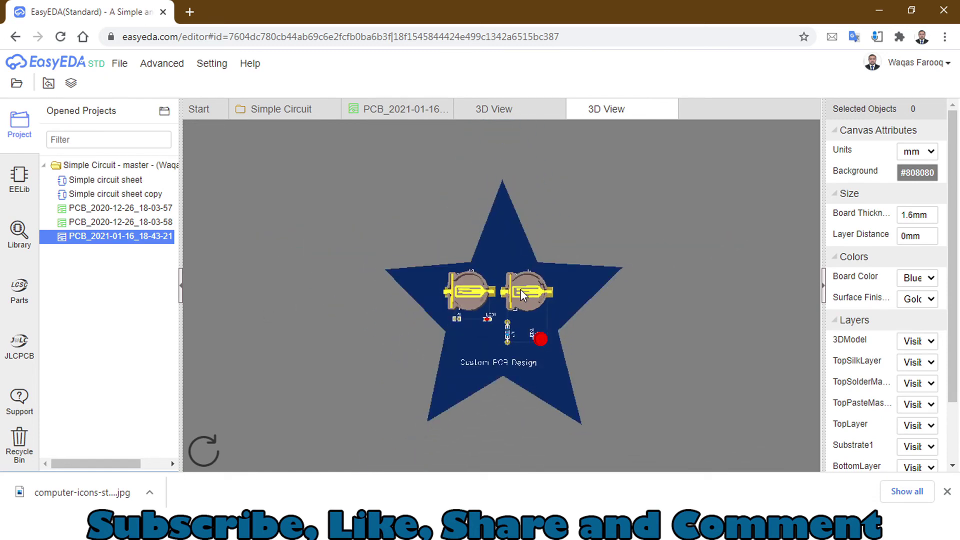
drag(501, 195, 554, 260)
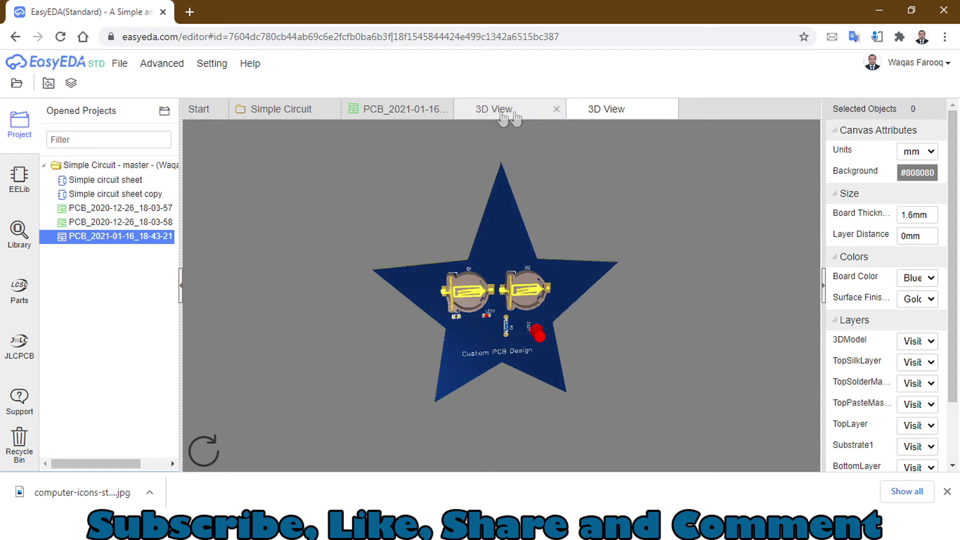
mouse_move(401, 109)
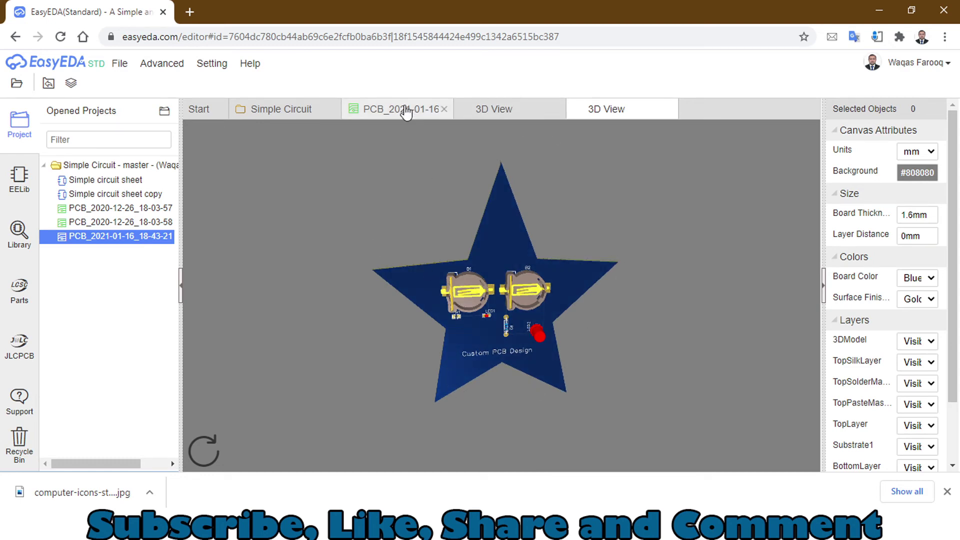
Step: Back in the PCB layout on TopSilkLayer, start a line at the star's top tip and edit its 0.254 width
click(401, 109)
scroll(632, 328, up, 3)
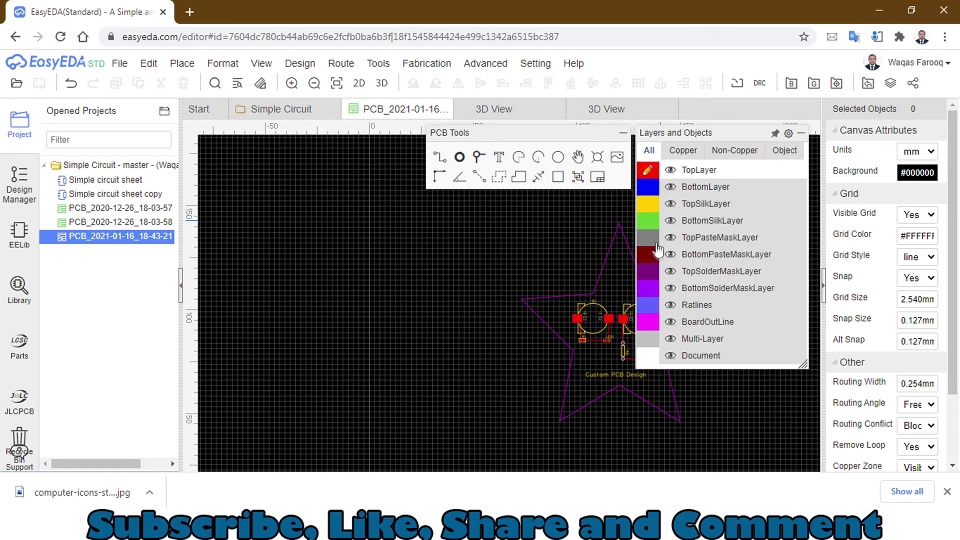
click(649, 204)
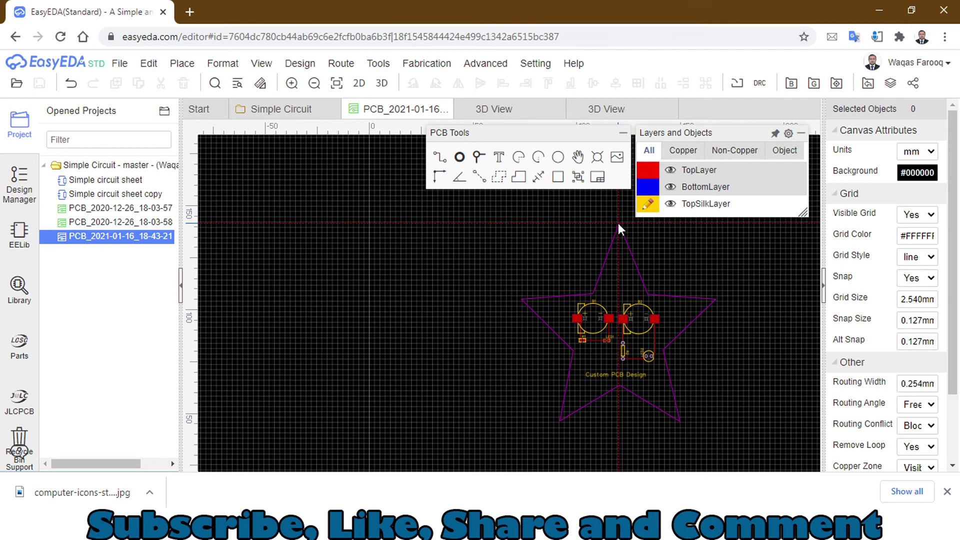
scroll(618, 223, up, 3)
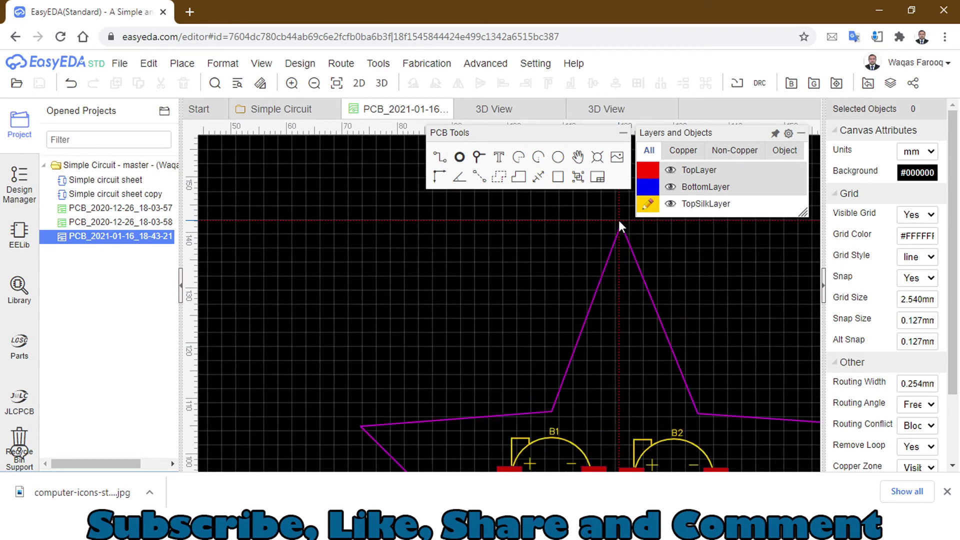
click(619, 223)
click(620, 223)
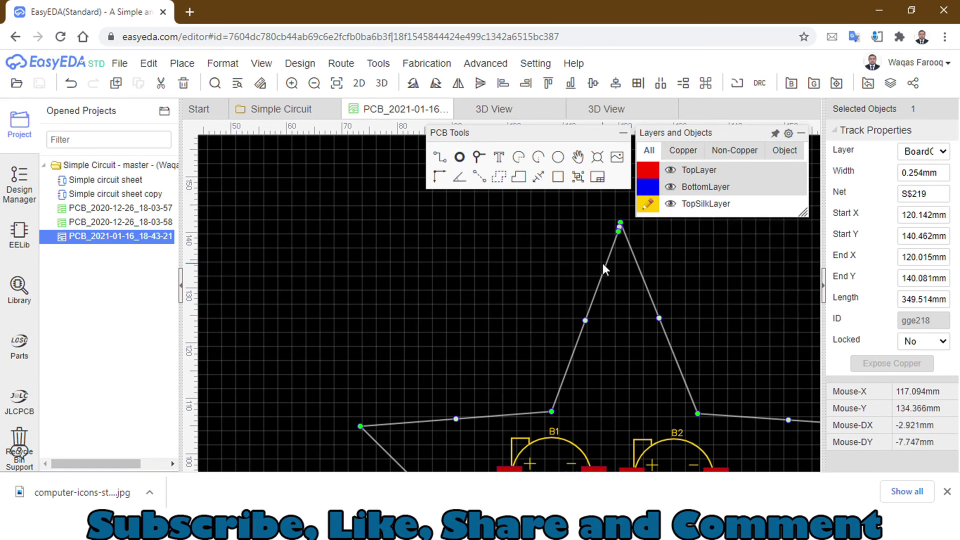
click(604, 230)
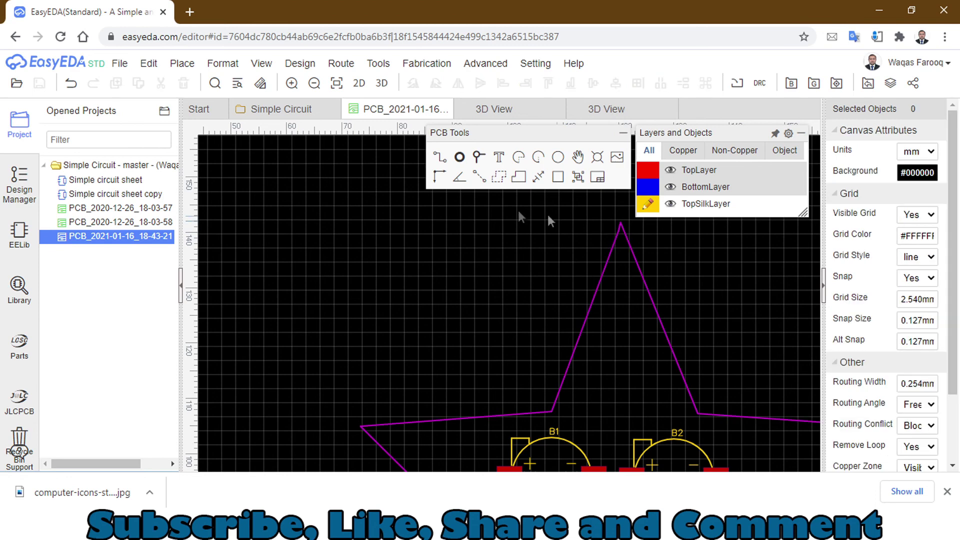
click(620, 232)
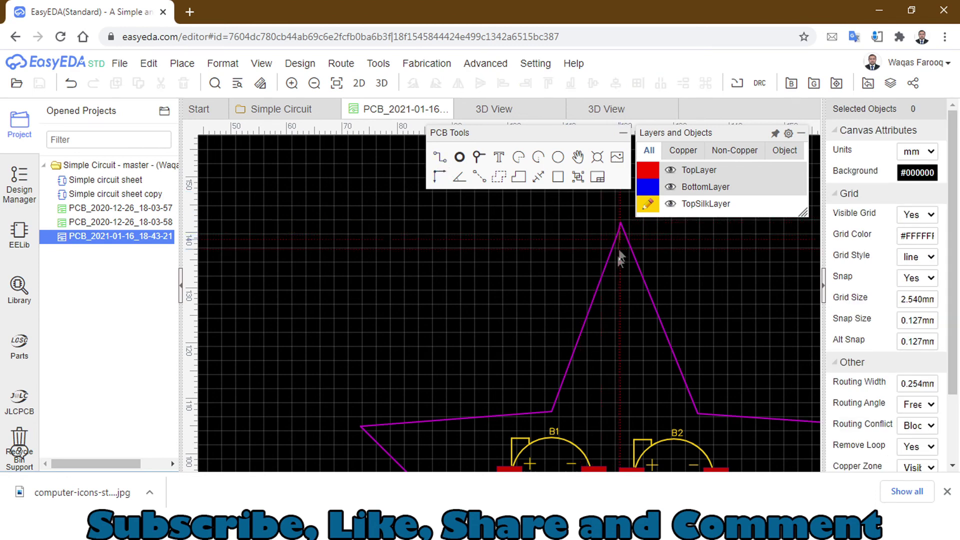
double_click(551, 418)
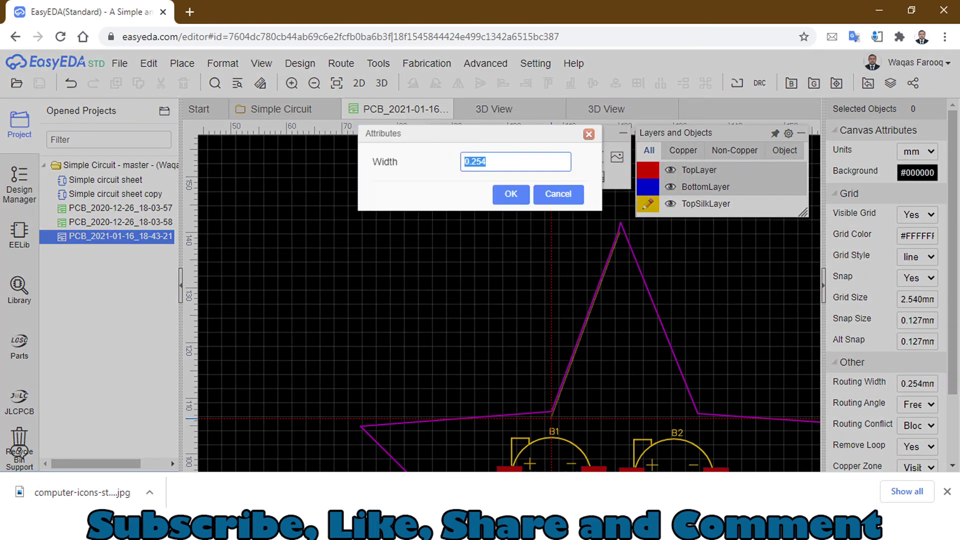
text(1)
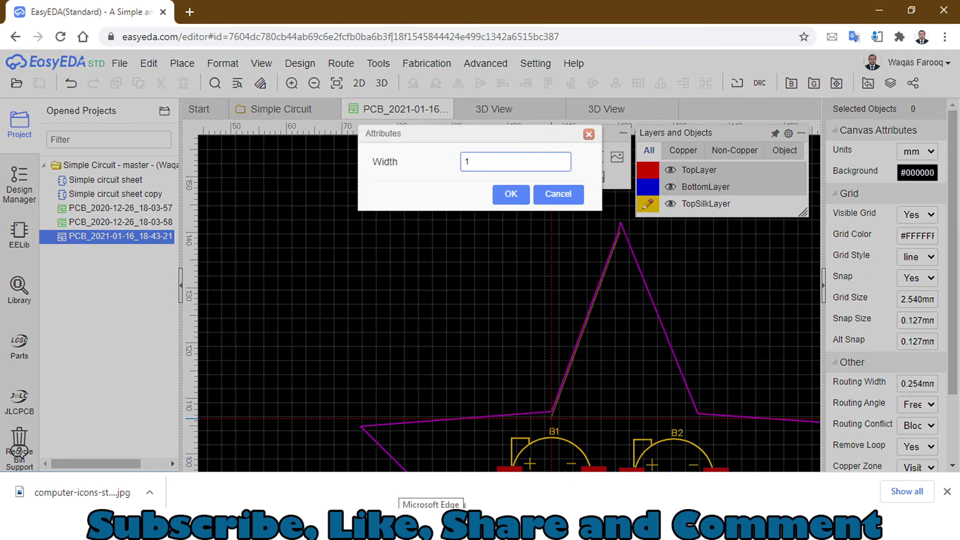
Step: Use 1 mm width and trace from the top tip past B1 to the left point and inner corner
key(Return)
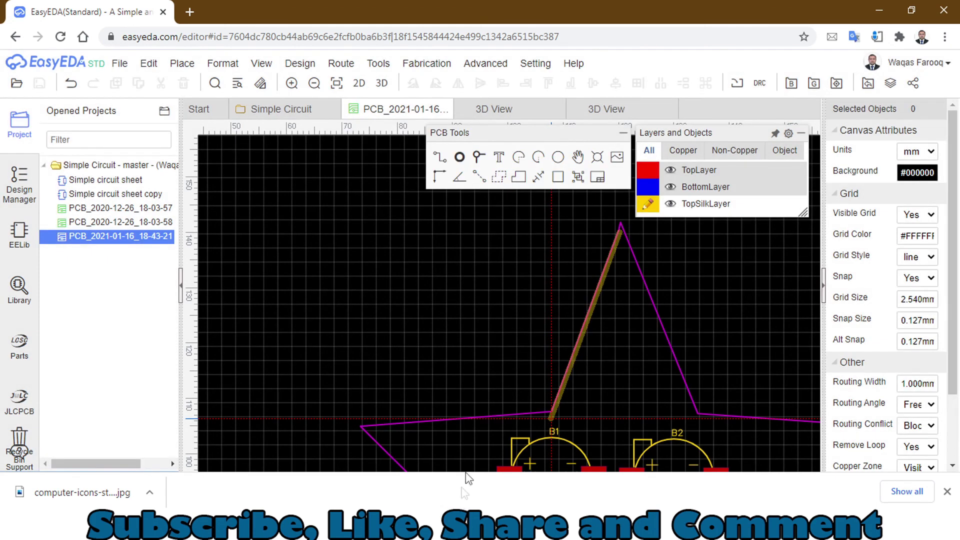
click(552, 415)
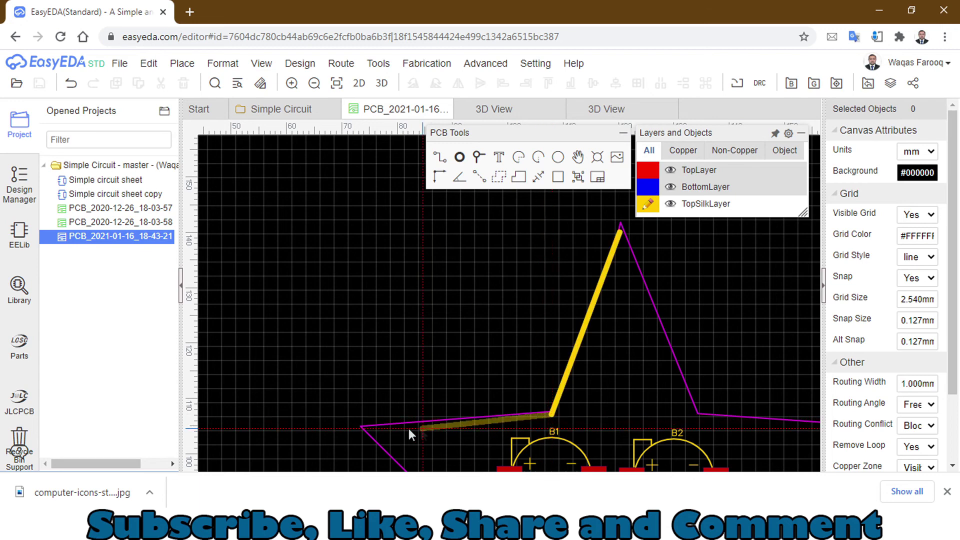
click(368, 426)
scroll(393, 442, down, 3)
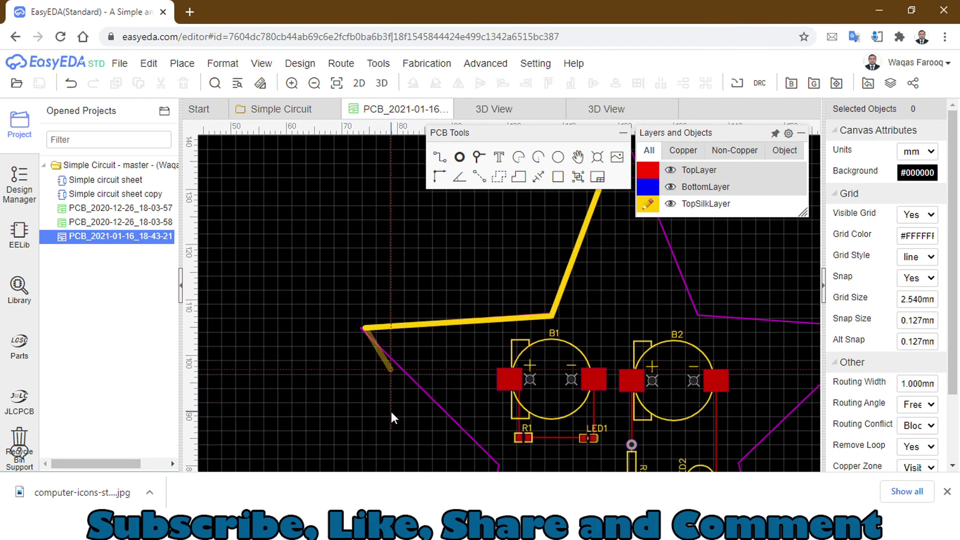
scroll(391, 392, down, 3)
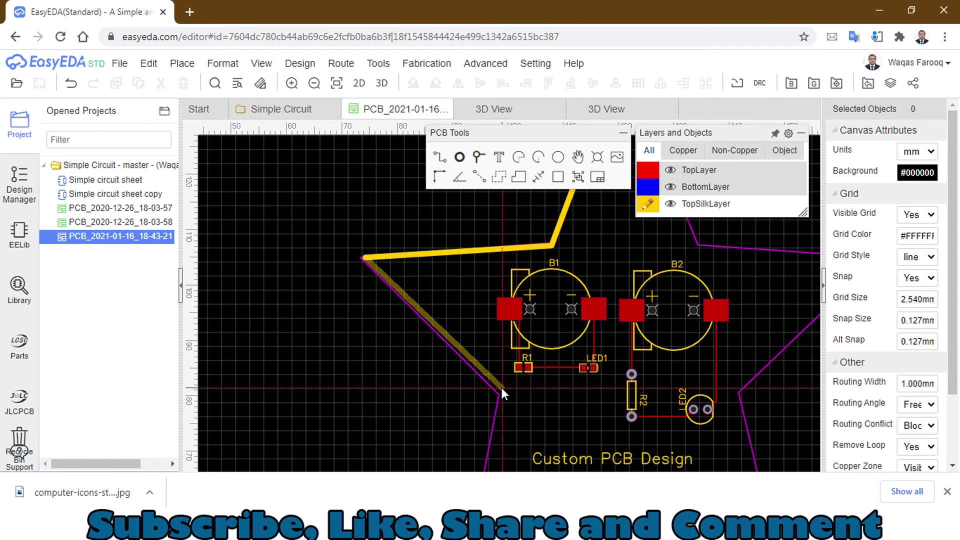
click(502, 387)
scroll(499, 388, down, 3)
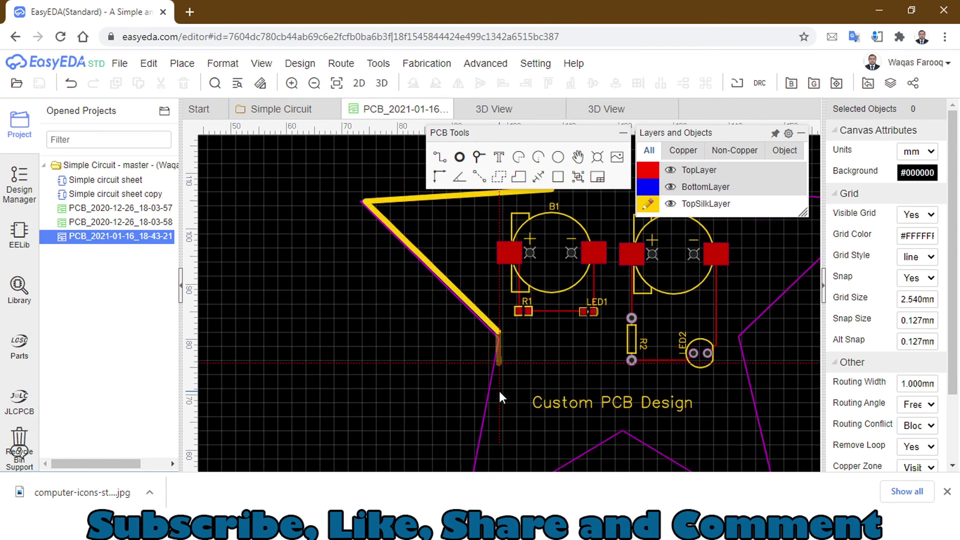
scroll(499, 391, down, 3)
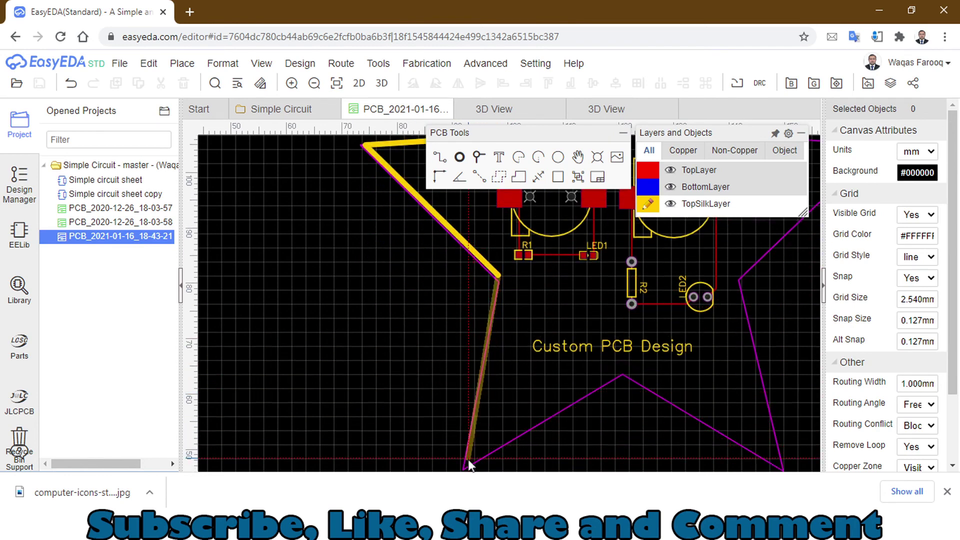
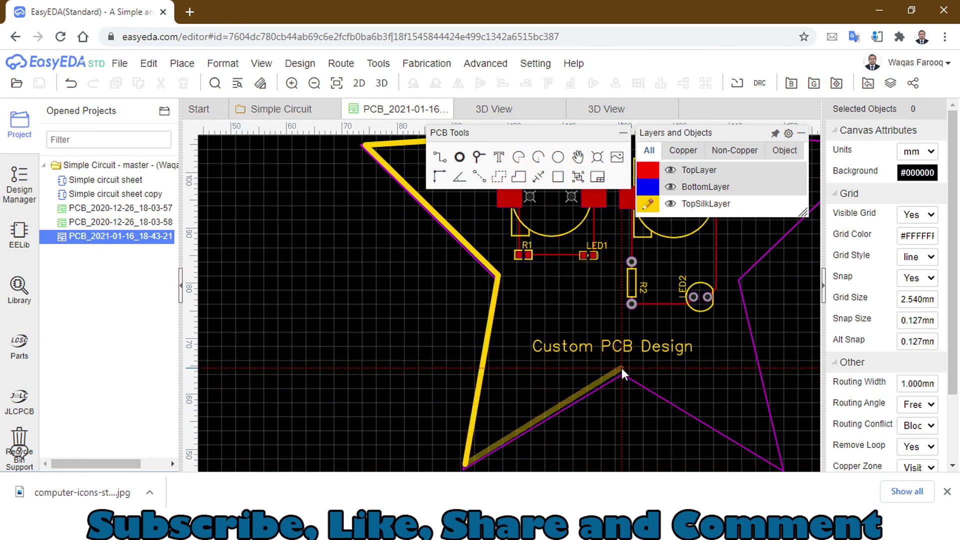
Step: Extend the yellow track through the bottom inner corner, bottom-right point, right point and upper inner corner to the top point
click(622, 368)
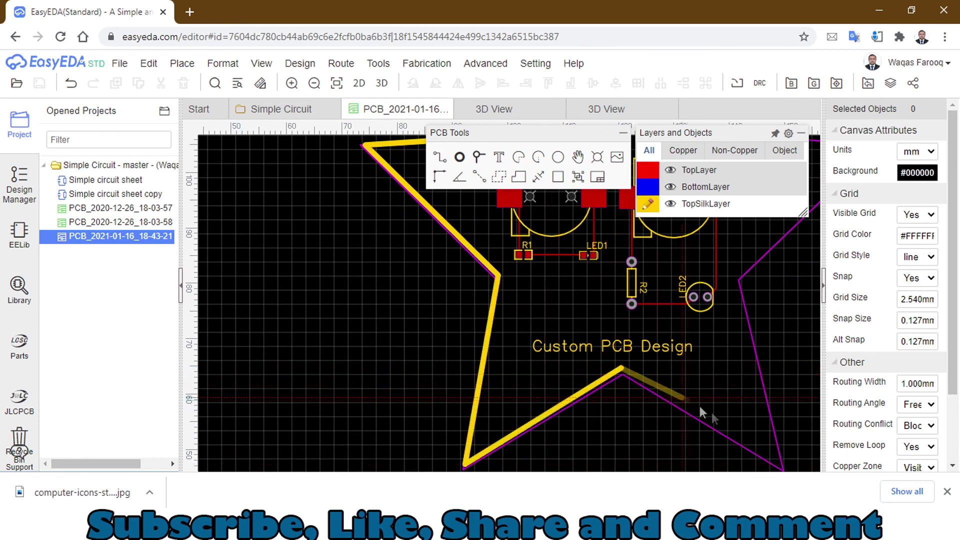
click(780, 470)
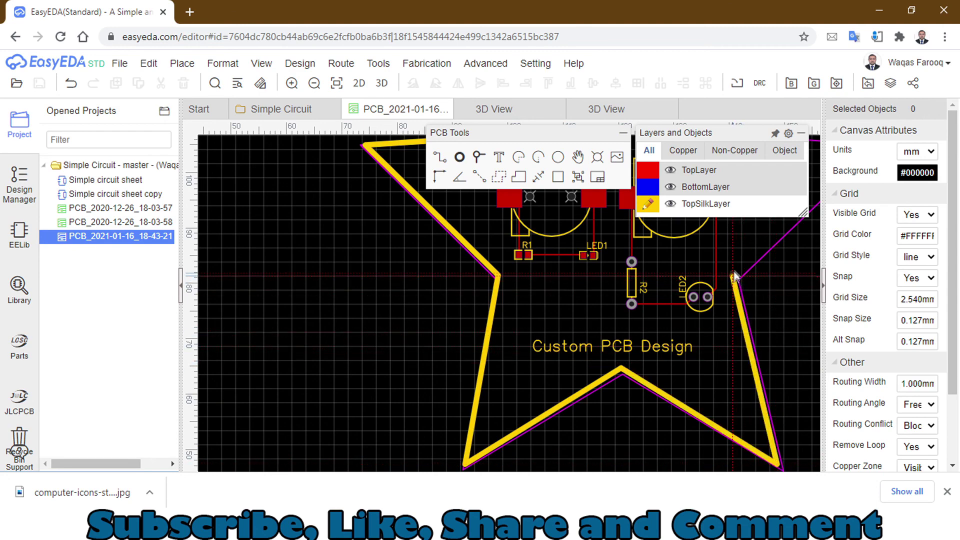
scroll(733, 277, down, 2)
scroll(777, 264, down, 2)
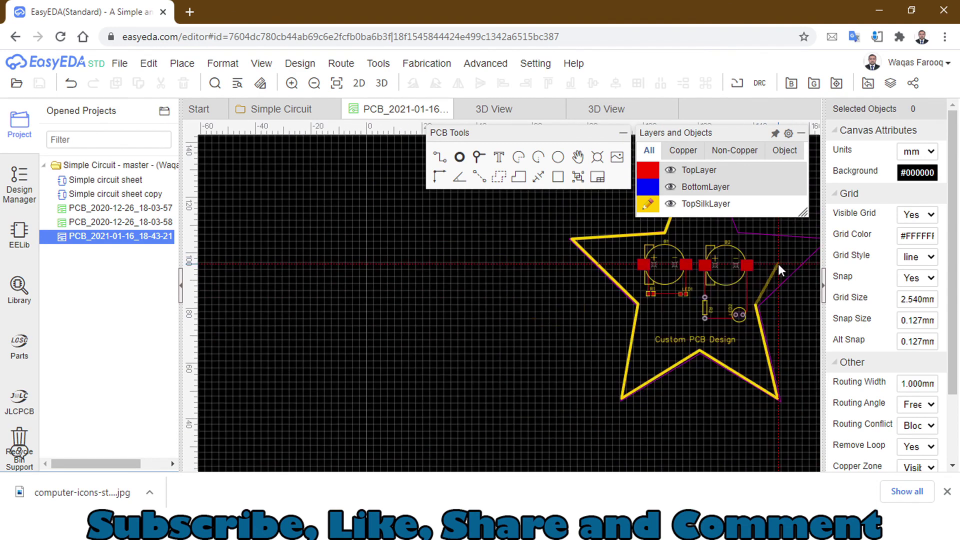
scroll(778, 264, down, 1)
scroll(793, 260, up, 3)
scroll(794, 260, up, 2)
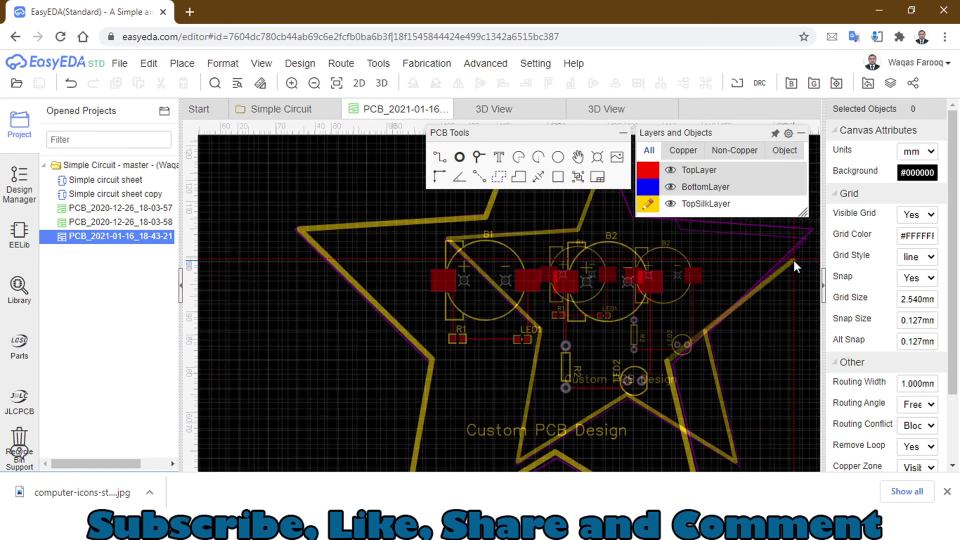
scroll(793, 260, up, 2)
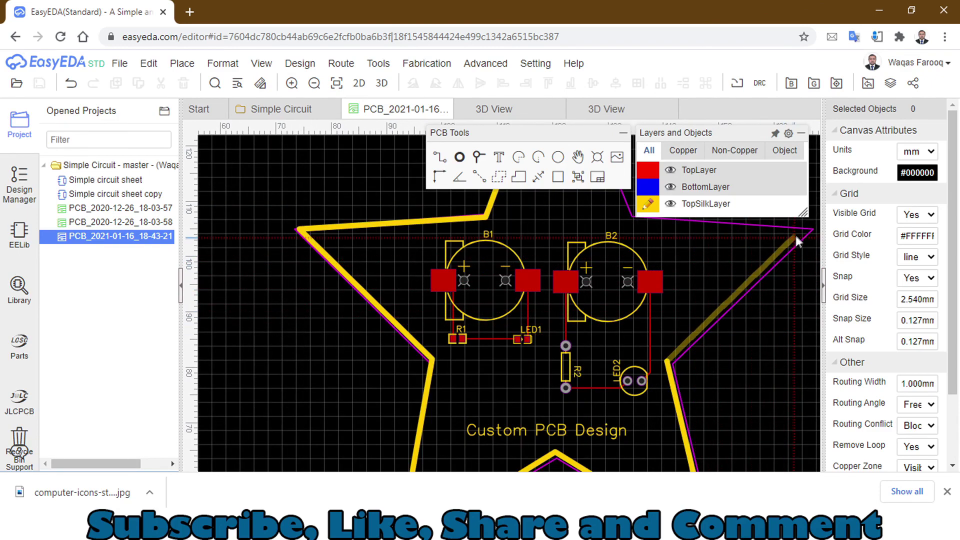
click(803, 233)
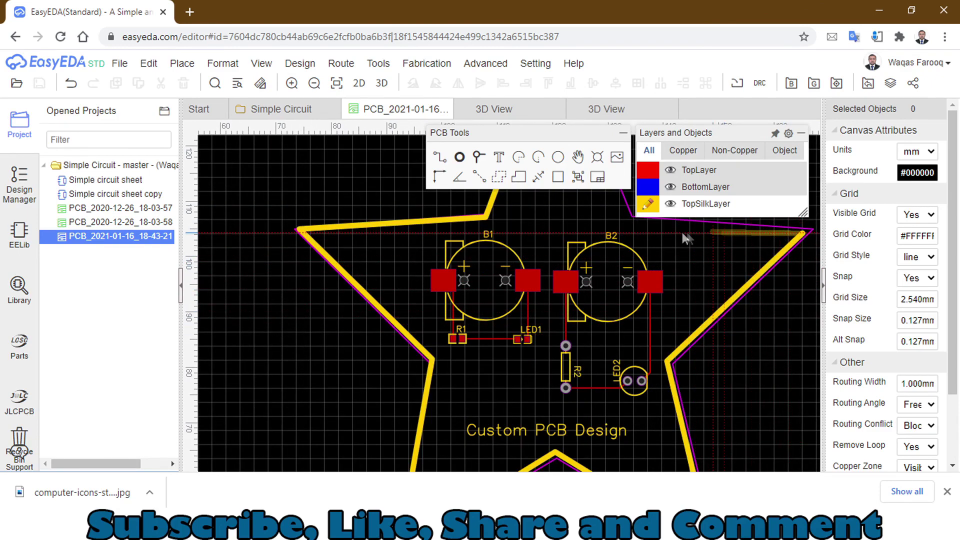
click(632, 222)
scroll(608, 221, up, 2)
scroll(604, 221, up, 2)
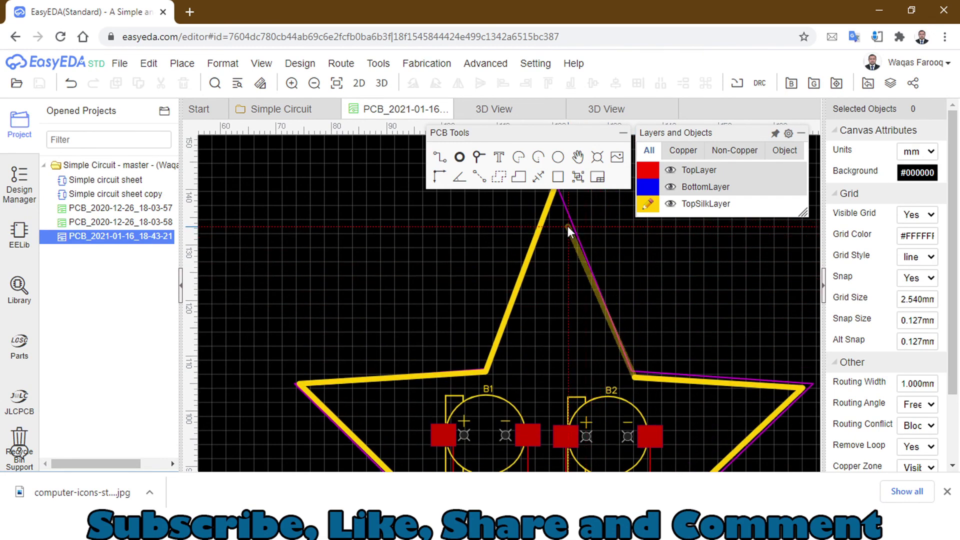
scroll(568, 226, up, 2)
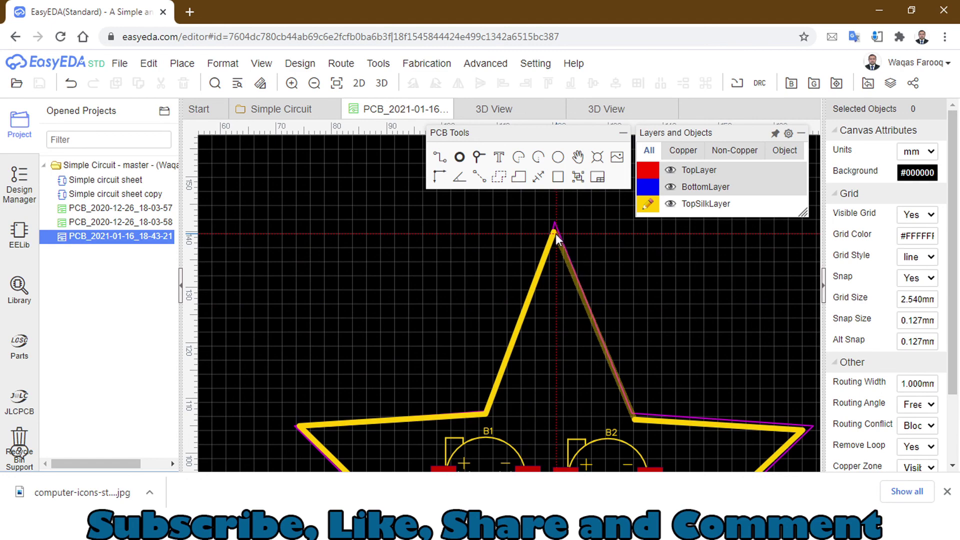
click(556, 234)
scroll(568, 277, down, 3)
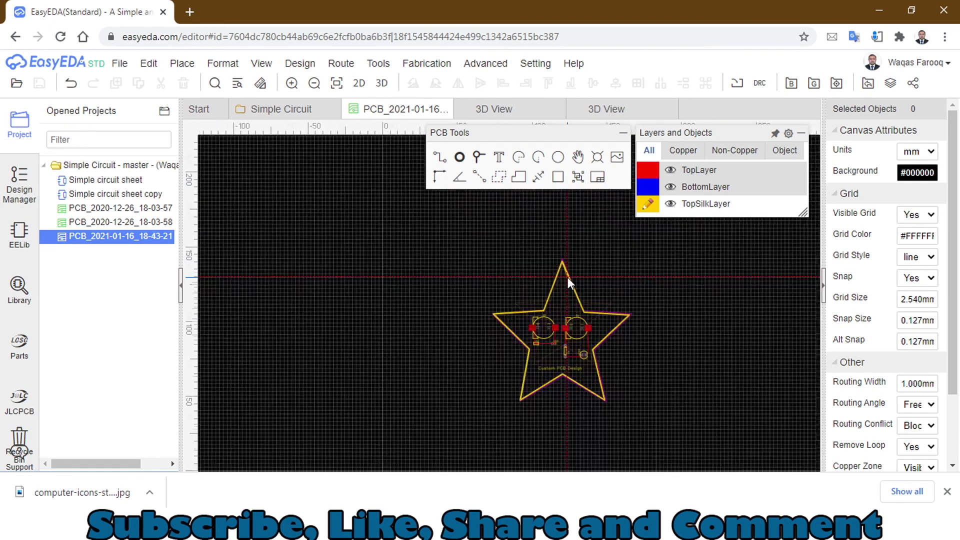
scroll(568, 276, up, 2)
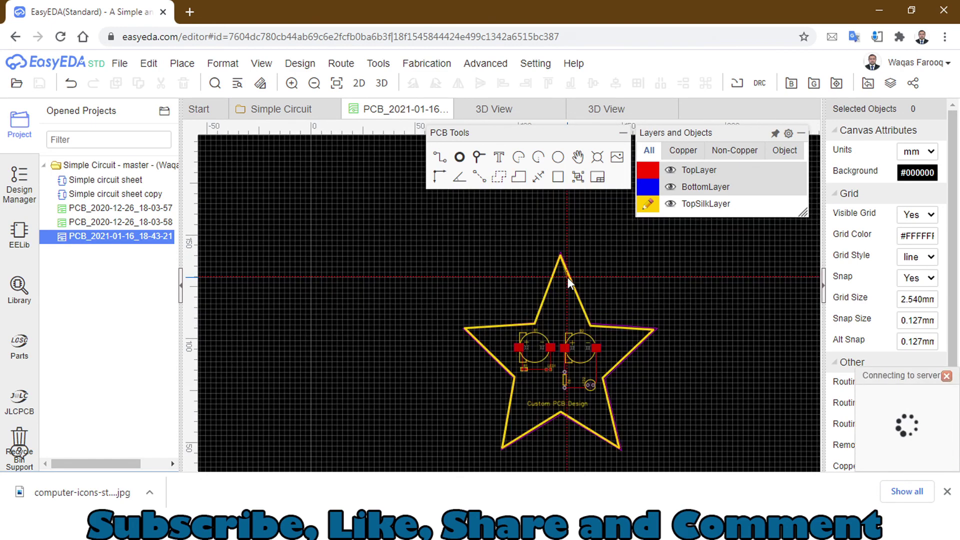
Step: Make TopLayer the active layer and show the star board in 3D View
click(648, 170)
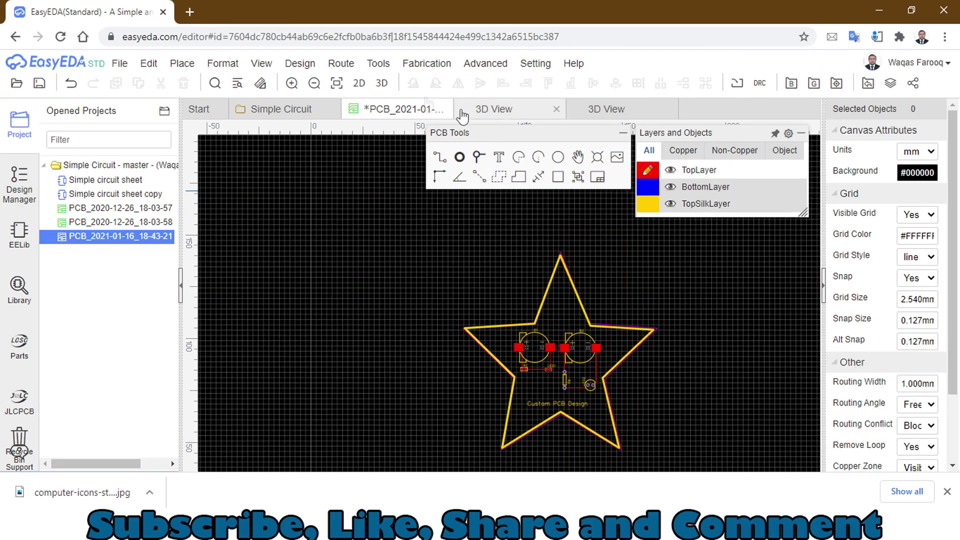
click(643, 112)
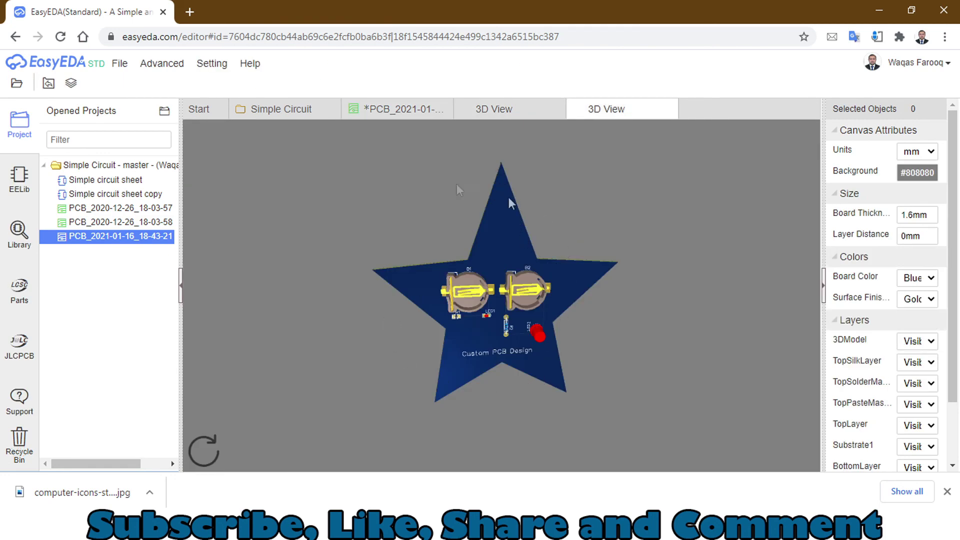
mouse_move(397, 109)
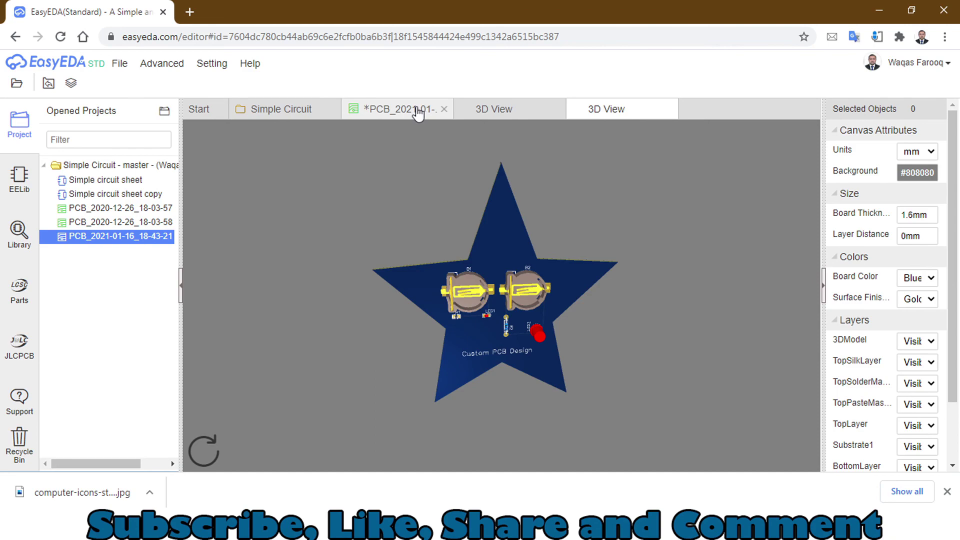
Step: Regenerate the 3D rendering from the PCB editor, reset the browser zoom, and tilt the board
click(417, 113)
click(390, 90)
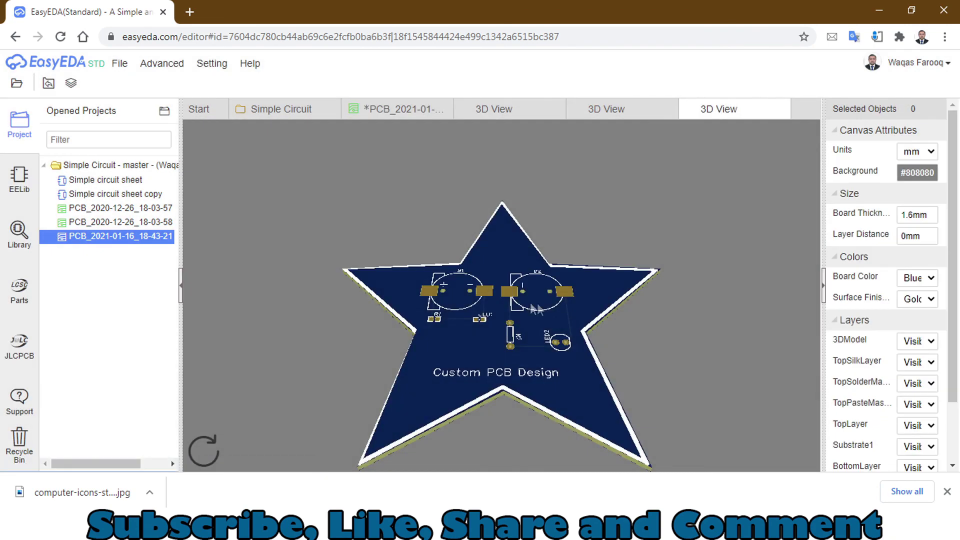
scroll(499, 323, up, 2)
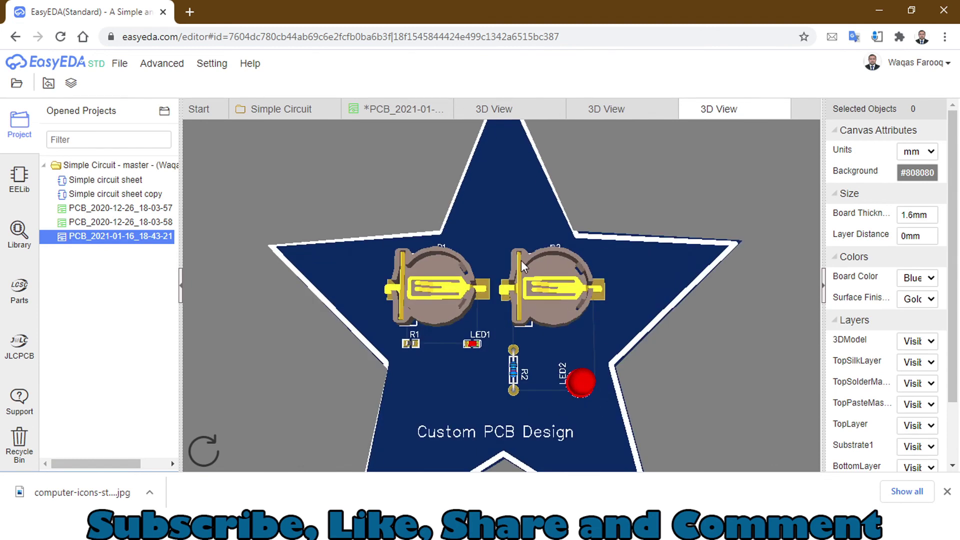
scroll(521, 260, up, 1)
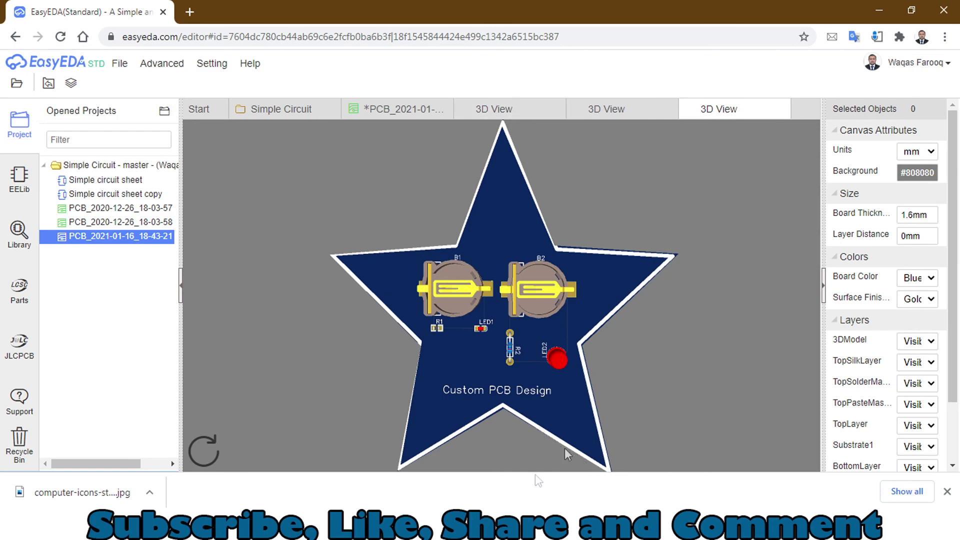
key(ctrl+plus)
key(ctrl+plus)
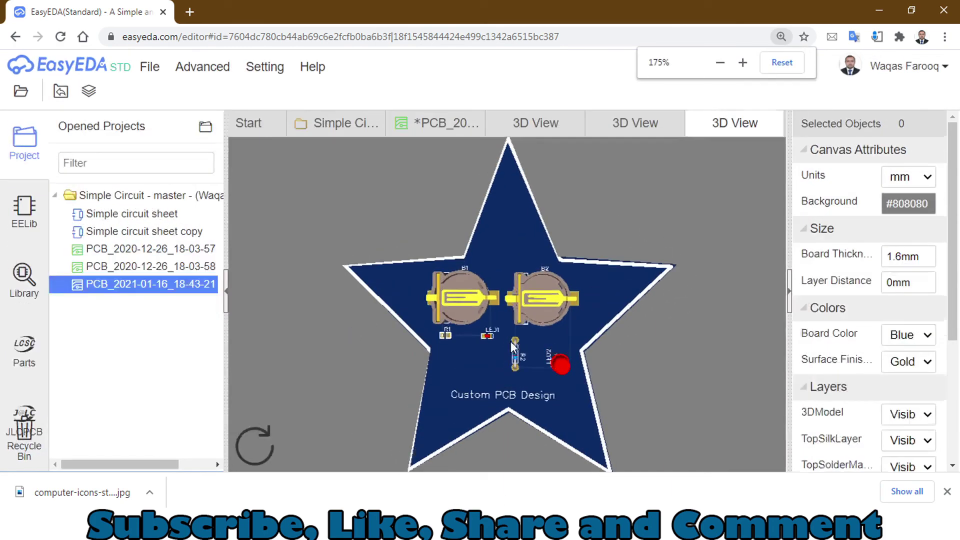
click(781, 63)
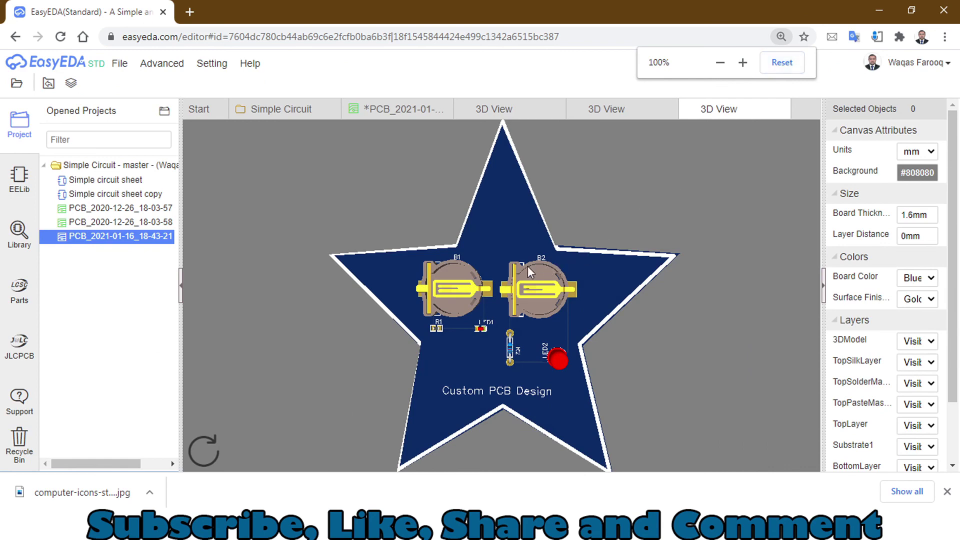
key(ctrl+minus)
key(ctrl+minus)
key(ctrl+minus)
key(ctrl+0)
scroll(481, 245, up, 2)
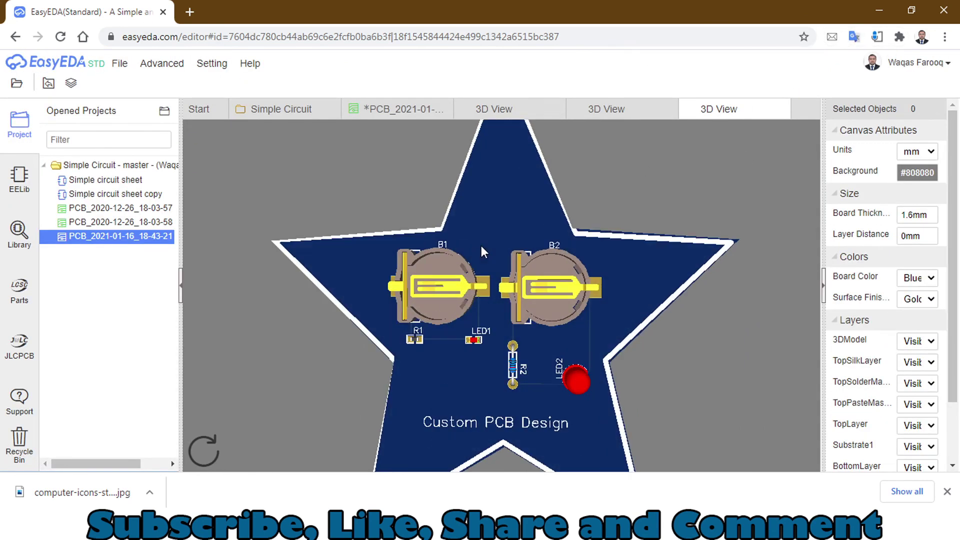
scroll(481, 246, down, 4)
mouse_move(498, 274)
mouse_down()
mouse_move(558, 313)
mouse_move(509, 196)
mouse_move(413, 365)
mouse_move(514, 339)
mouse_move(442, 223)
mouse_move(438, 344)
mouse_move(478, 343)
mouse_move(488, 299)
mouse_move(509, 276)
mouse_move(509, 364)
mouse_move(525, 285)
mouse_up()
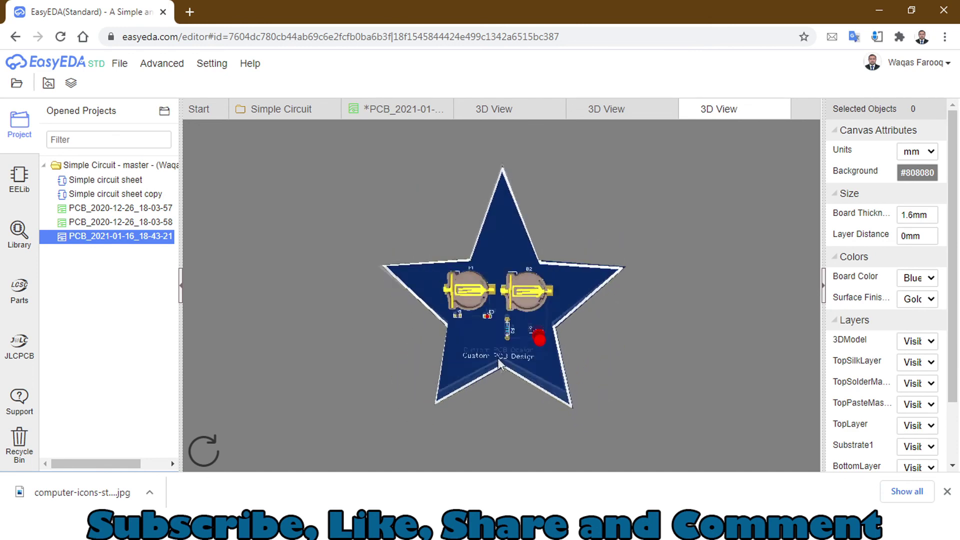